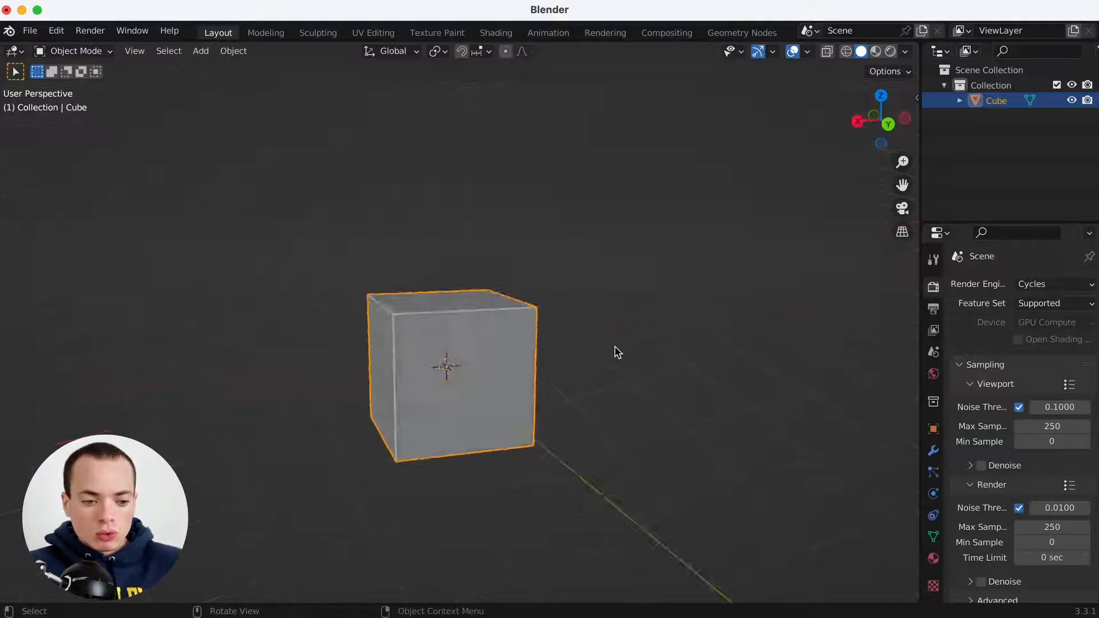
scroll(618, 353, "up", 6)
scroll(618, 352, "left", 3, "shift")
scroll(618, 353, "down", 3)
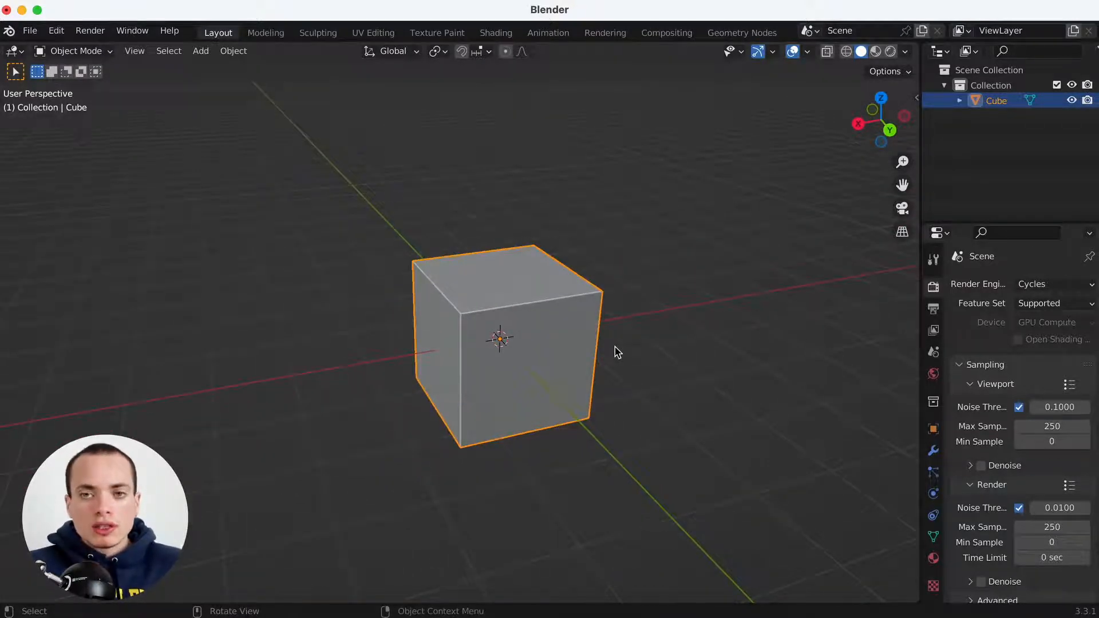
scroll(537, 345, "right", 3, "shift")
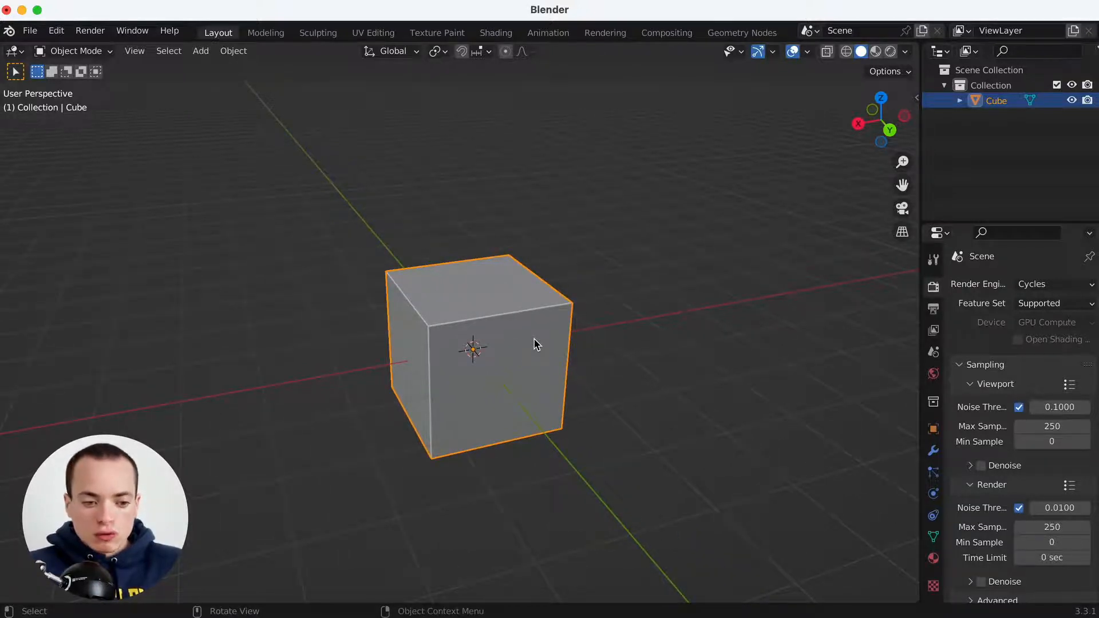
scroll(536, 345, "up", 4)
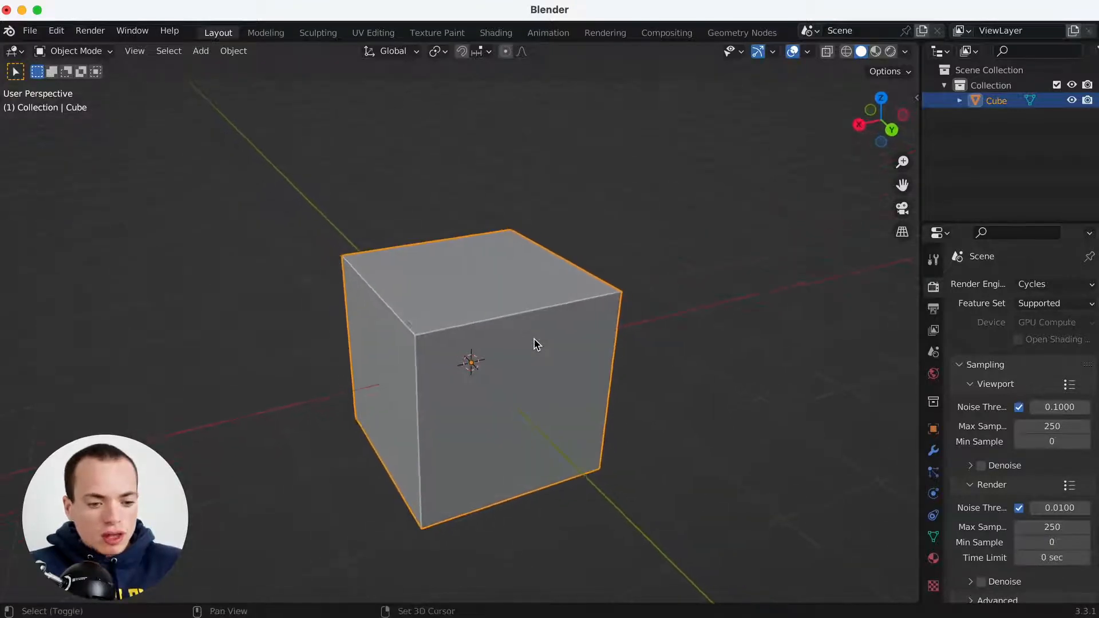
scroll(537, 344, "right", 3, "shift")
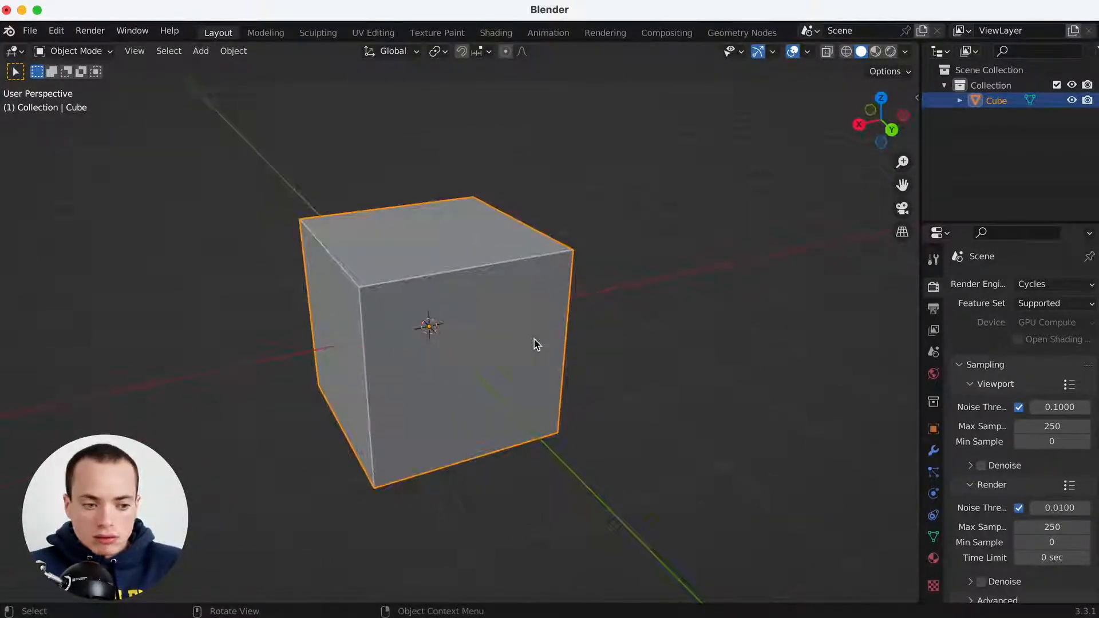
scroll(537, 345, "down", 5)
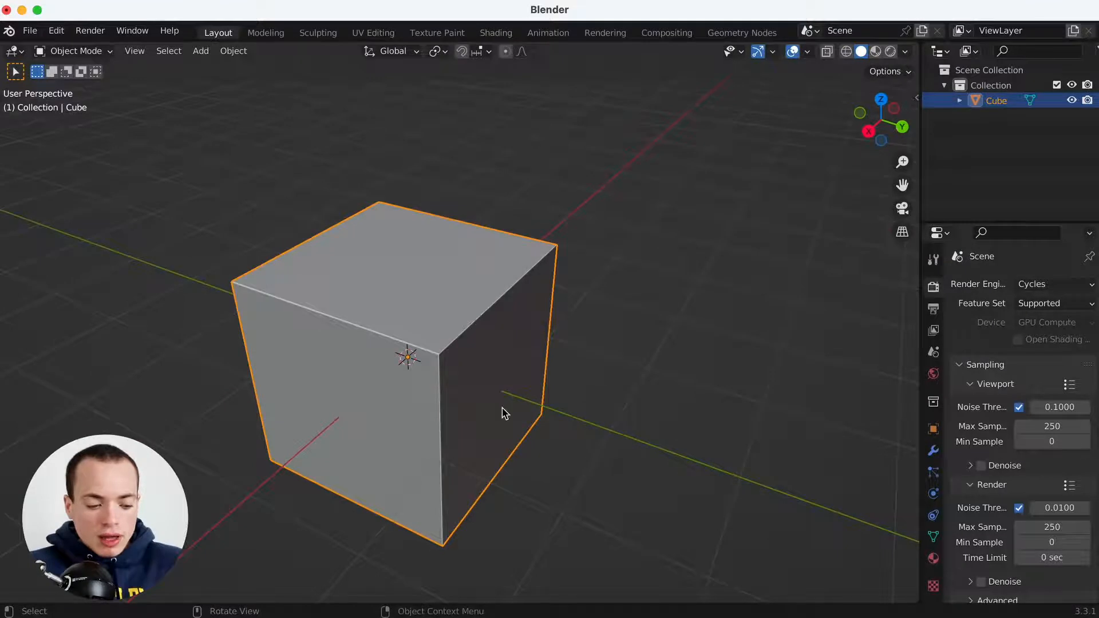
key("shift+a")
mouse_move(445, 316)
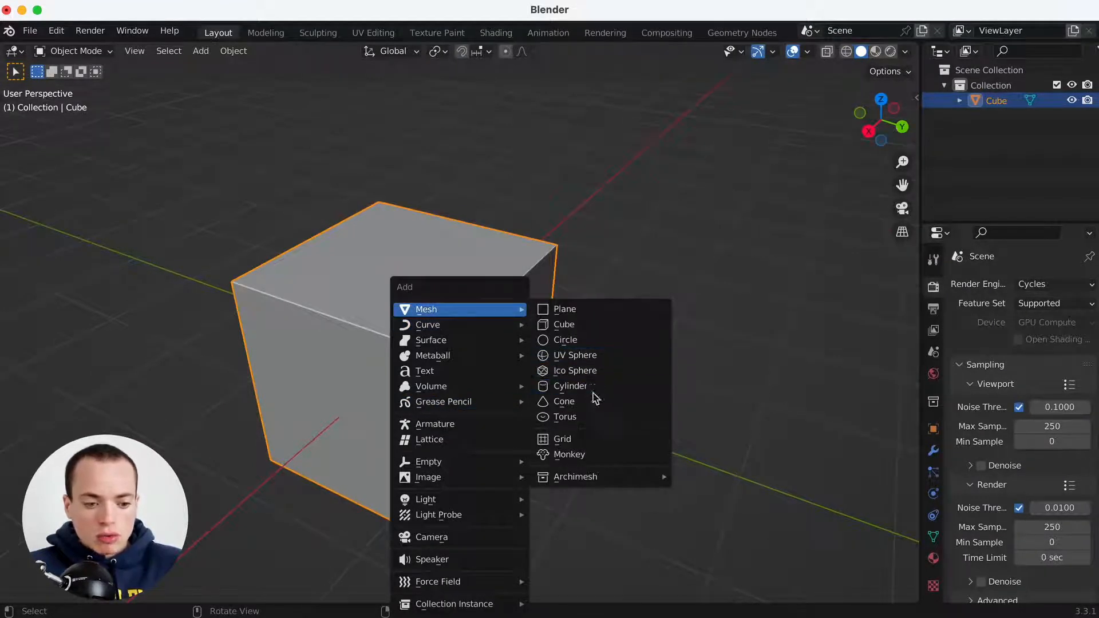
key("Escape")
middle_click_drag(670, 353, 638, 291)
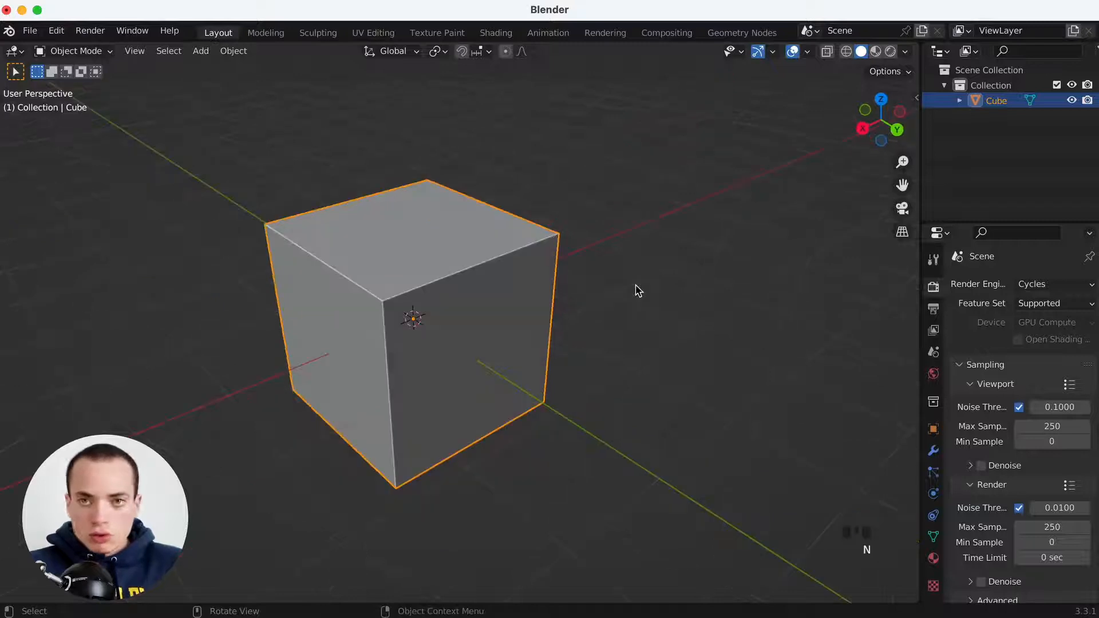
Delete the default cube from the scene
left_click(463, 281)
scroll(464, 281, "right", 5)
scroll(464, 282, "left", 5)
scroll(464, 281, "down", 3, "super")
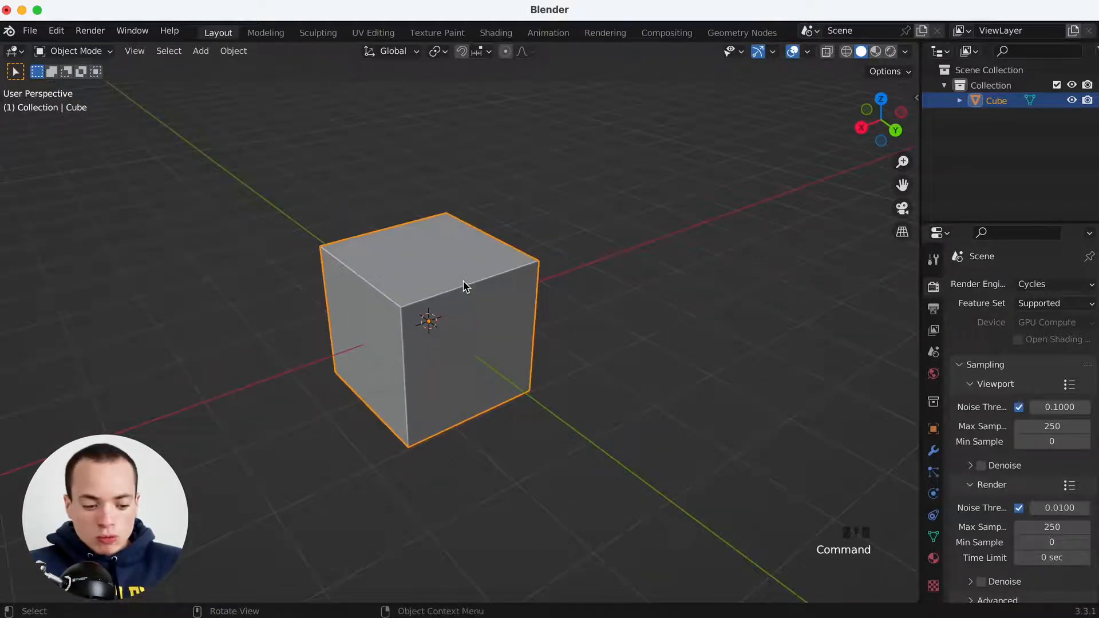
key("x")
left_click(426, 284)
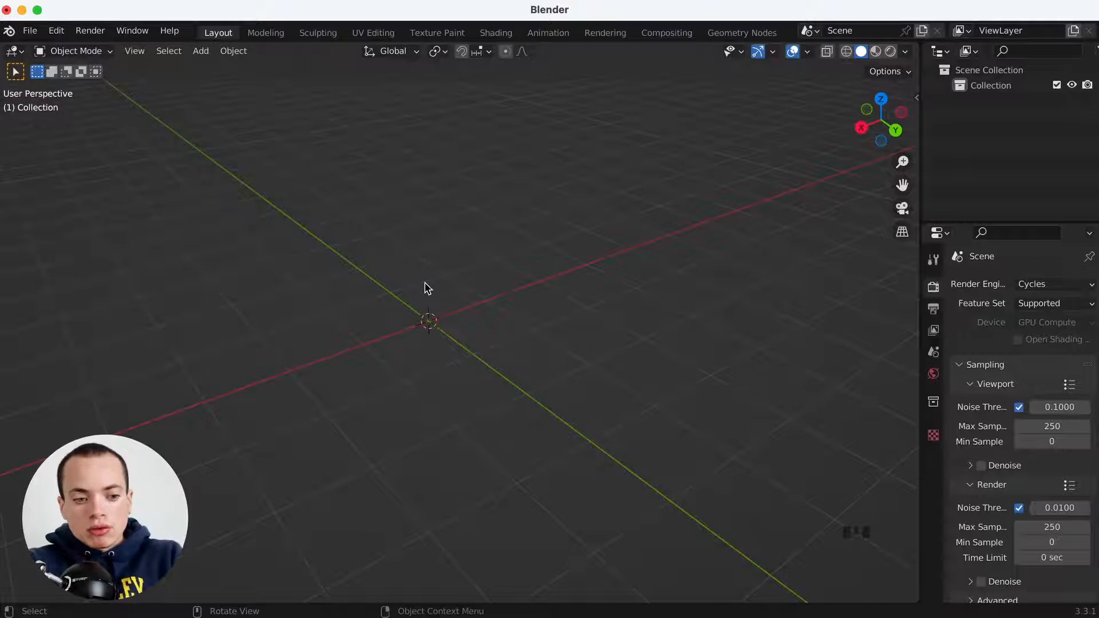
Add a cylinder mesh at the scene origin
key("shift+a")
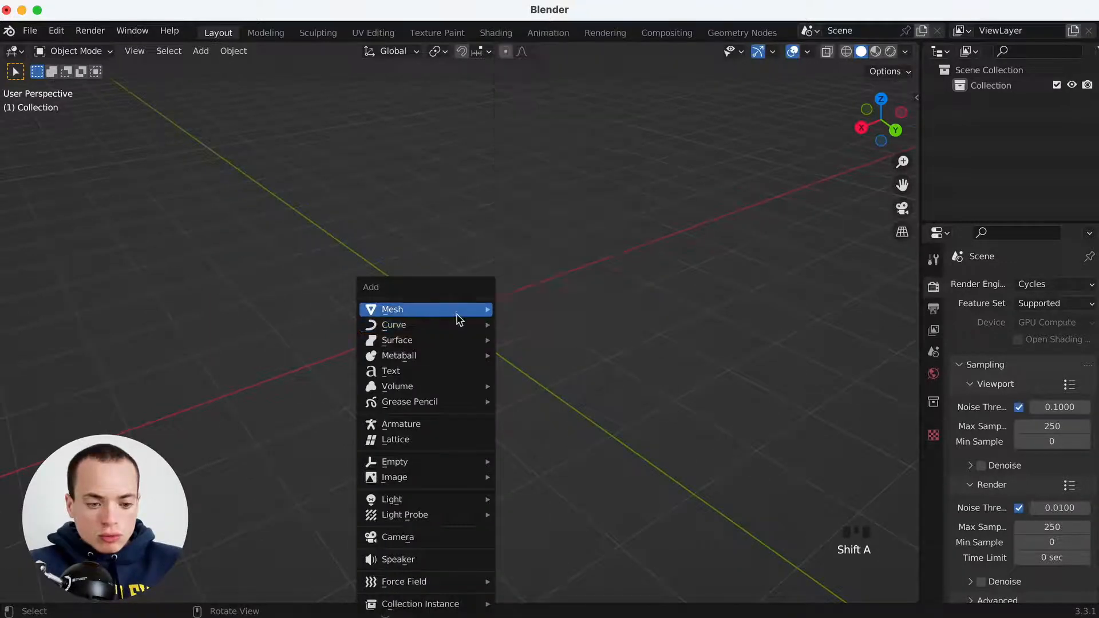
mouse_move(456, 317)
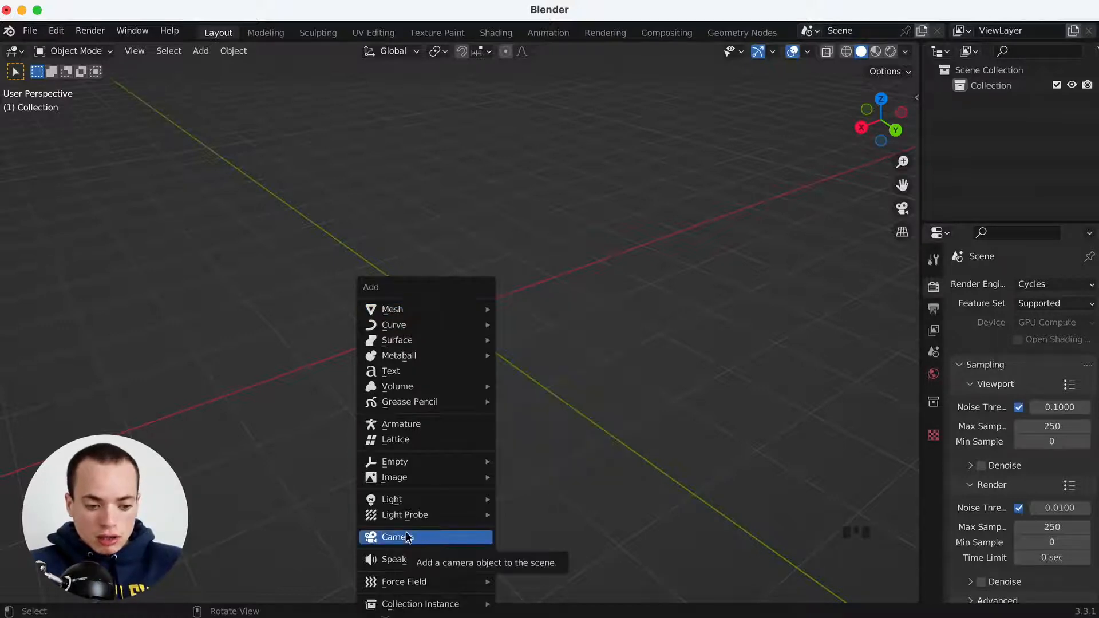
mouse_move(426, 503)
mouse_move(424, 313)
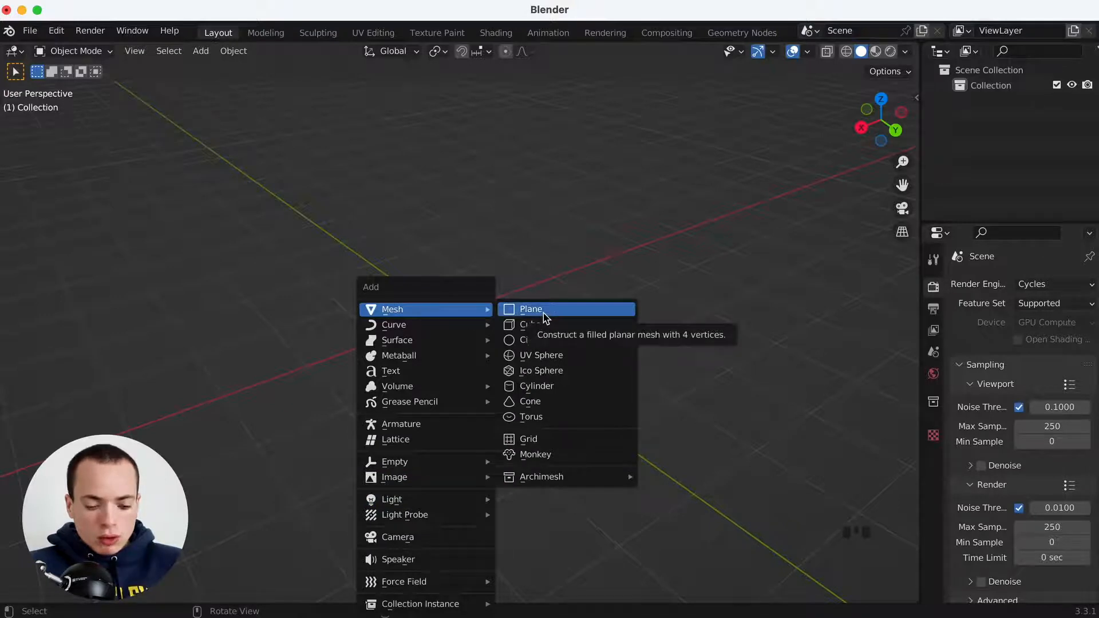
left_click(544, 388)
scroll(513, 360, "right", 4)
scroll(513, 360, "down", 5)
scroll(513, 361, "up", 4)
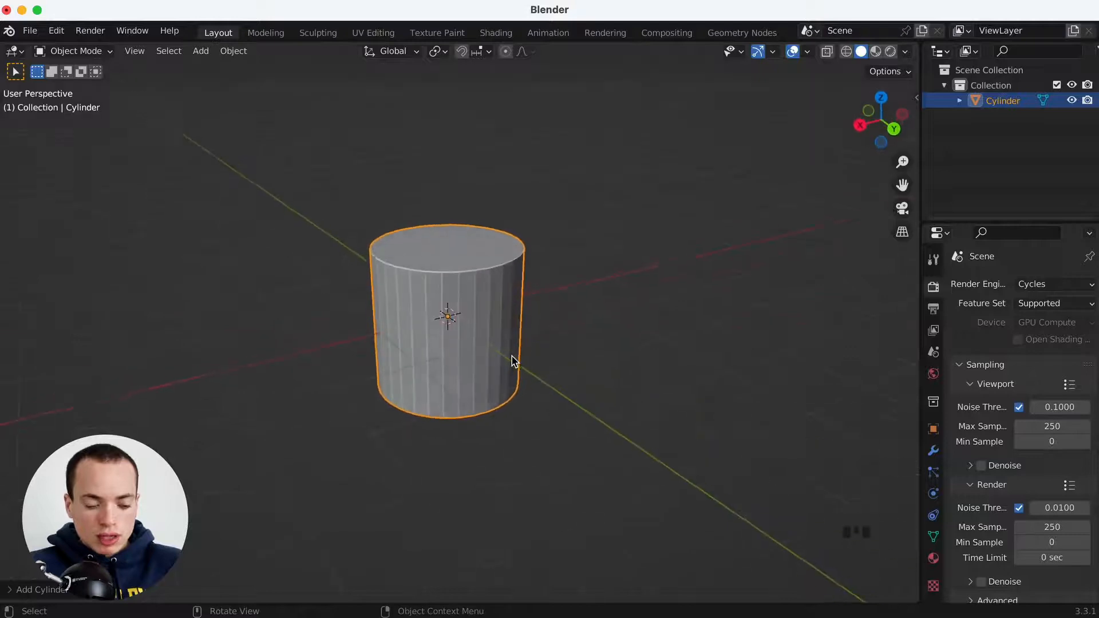
scroll(512, 360, "up", 3, "shift")
scroll(513, 361, "up", 1, "shift")
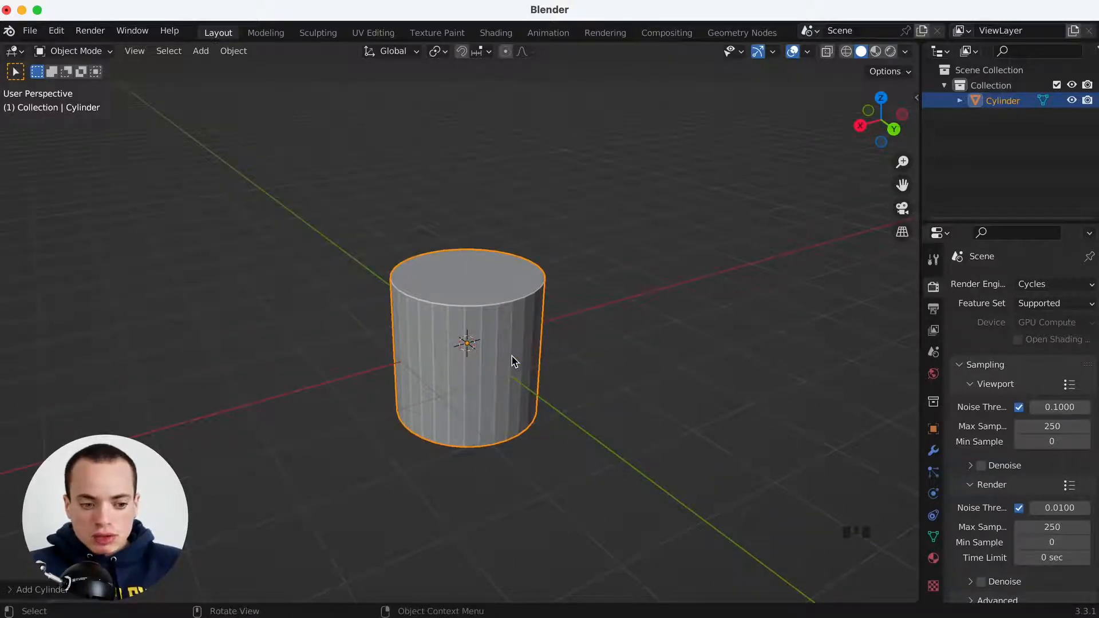
Switch the cylinder from Object Mode to Edit Mode
left_click(102, 51)
left_click(98, 53)
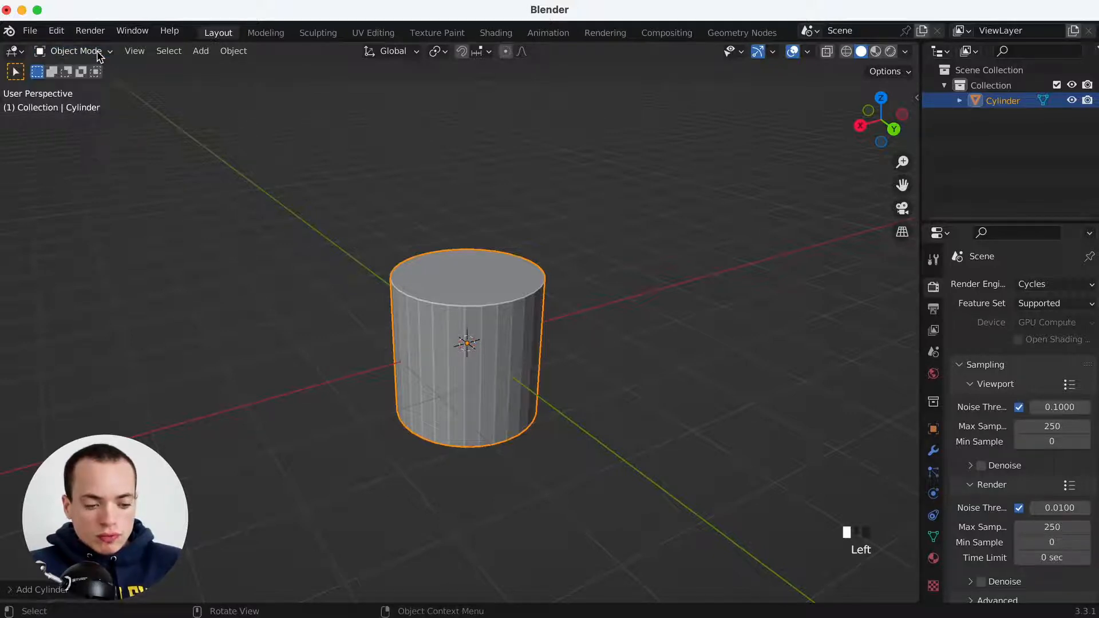
key("Tab")
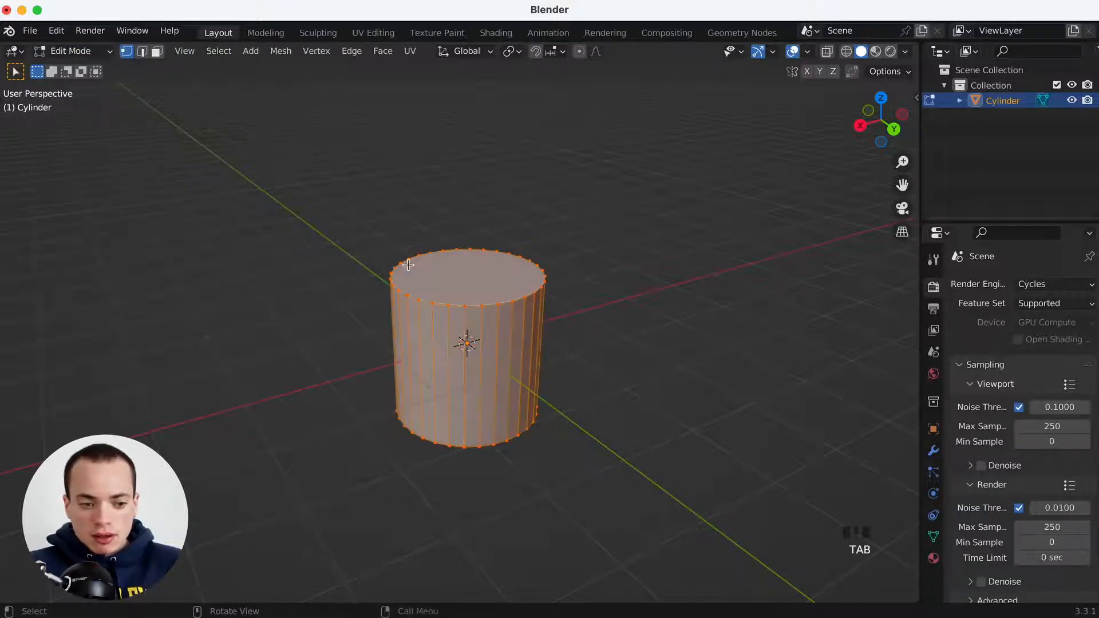
Stretch the whole cylinder mesh along the global Z axis by a scale factor of about 2.23
scroll(476, 342, "up", 2, "super")
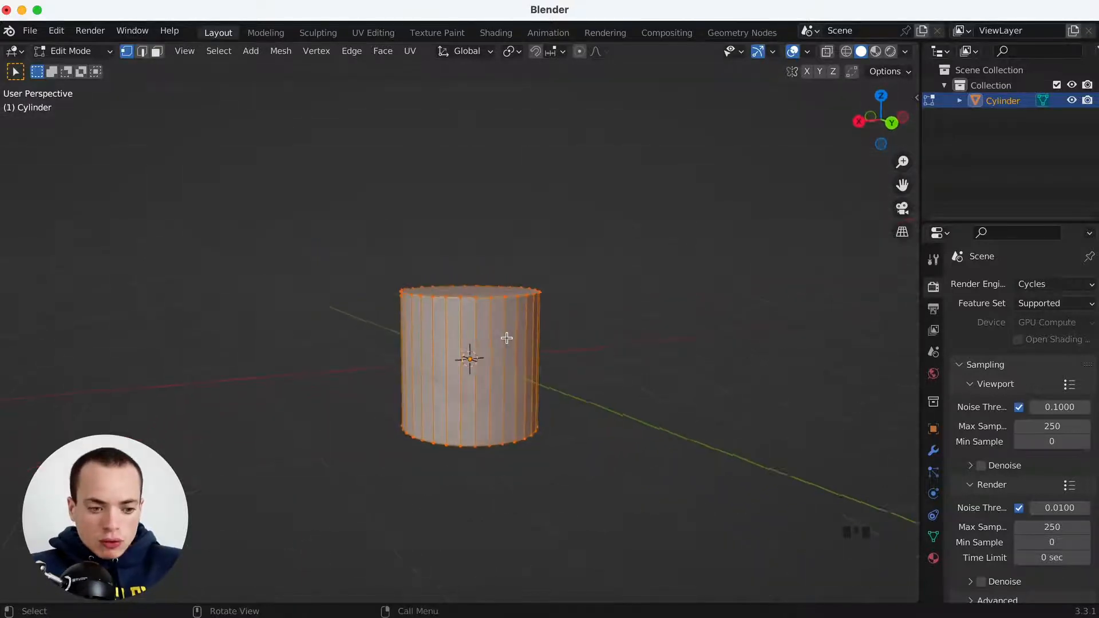
scroll(506, 338, "up", 2)
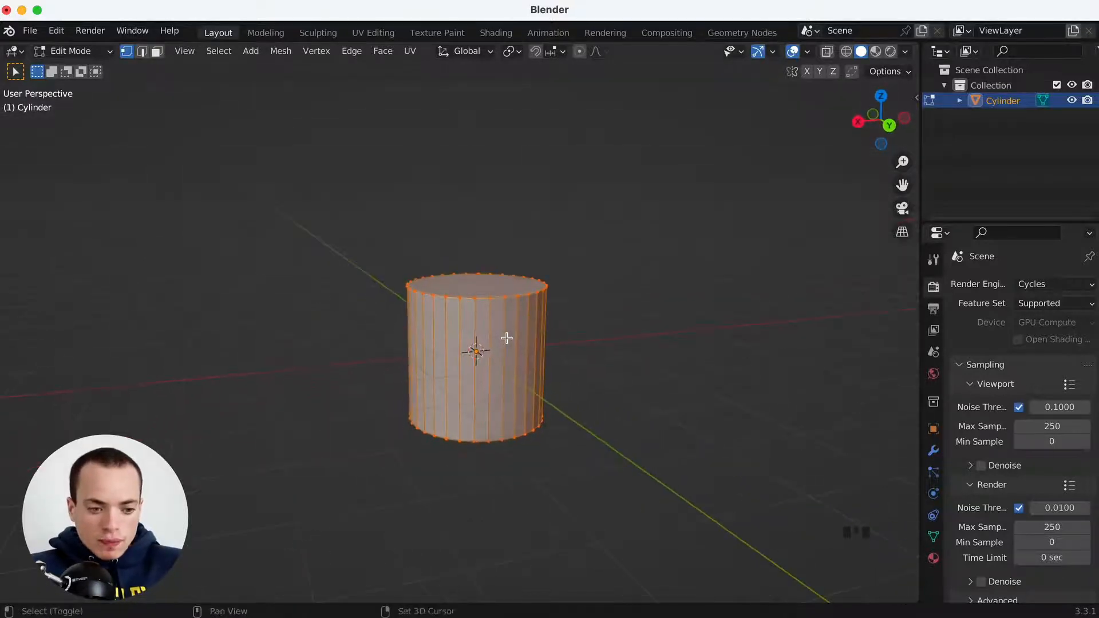
scroll(506, 338, "right", 2, "shift")
scroll(507, 339, "down", 2)
scroll(506, 339, "up", 4, "super")
scroll(506, 338, "down", 3, "super")
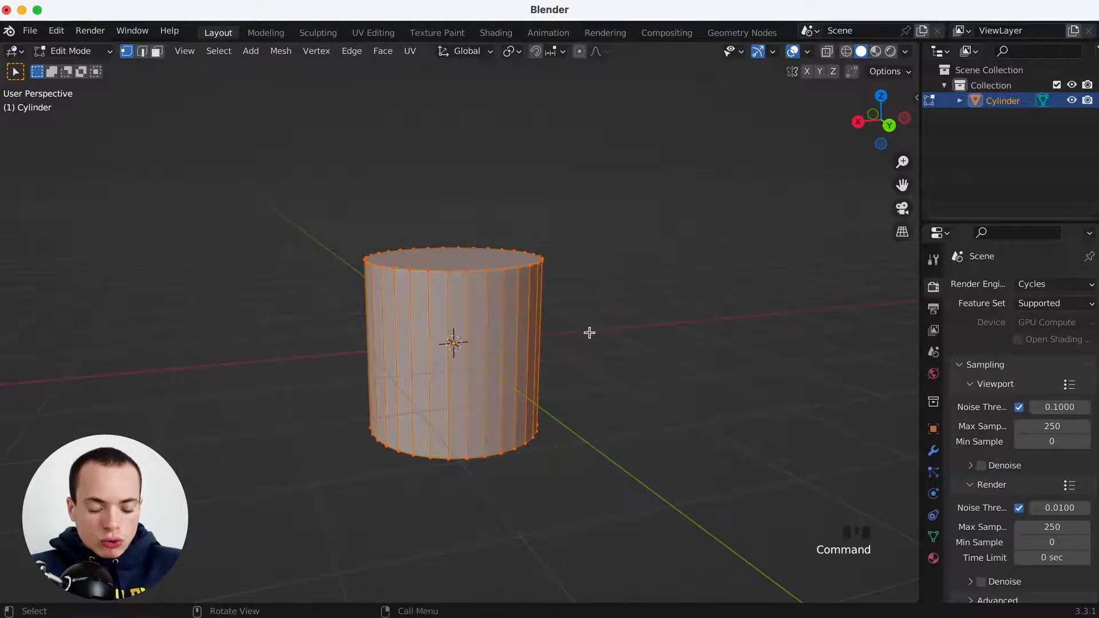
key("s")
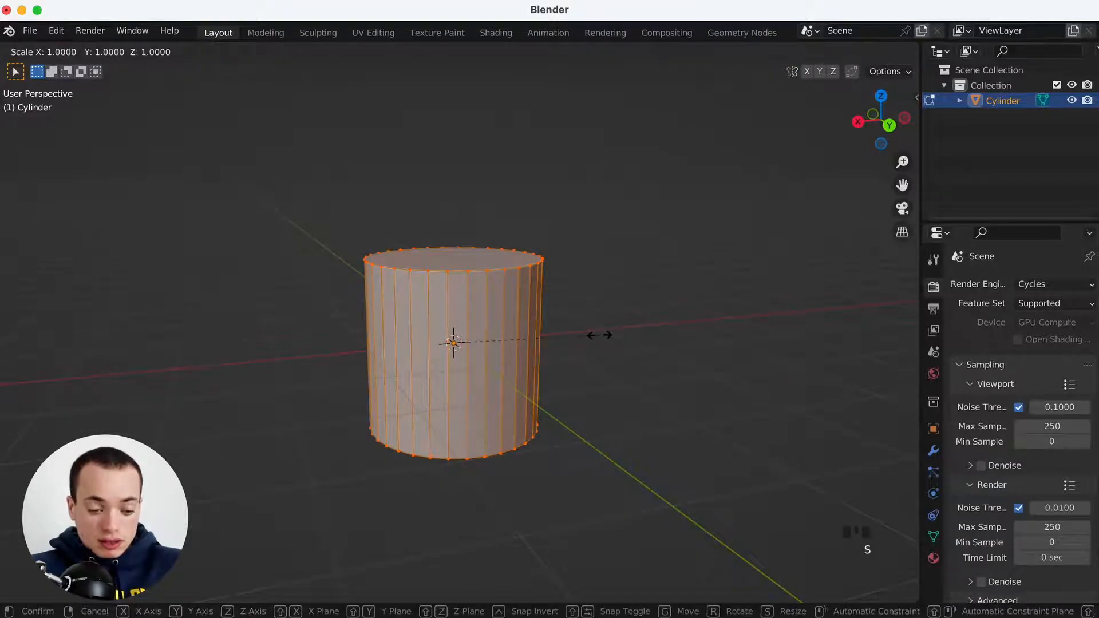
key("z")
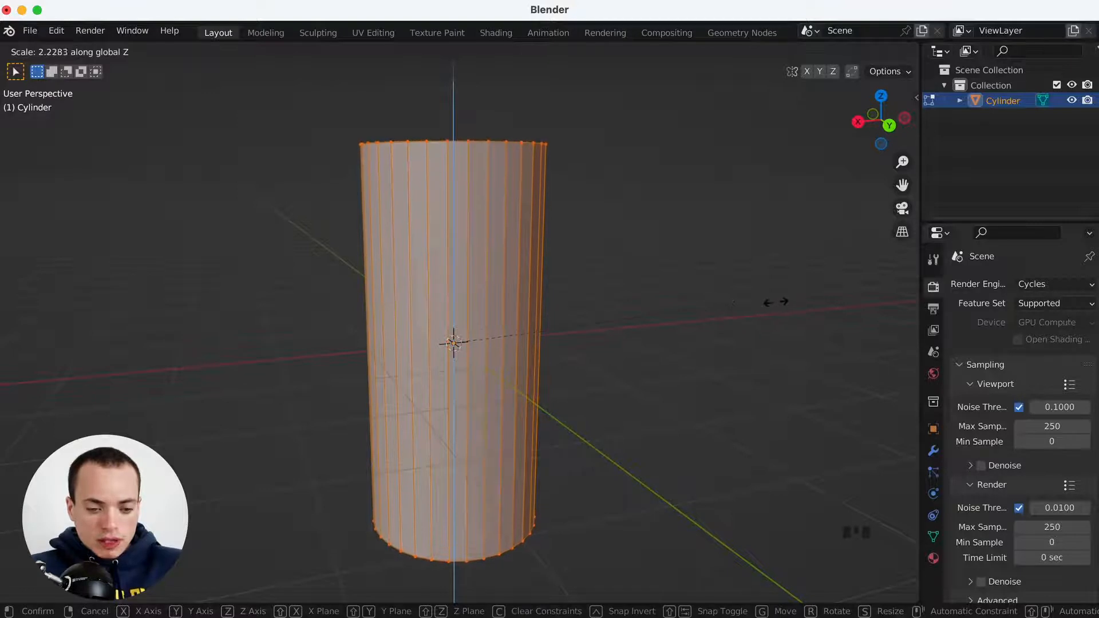
left_click(776, 302)
Inspect the stretched cylinder in the front, right and top orthographic views, ending in the front view
scroll(776, 302, "up", 5)
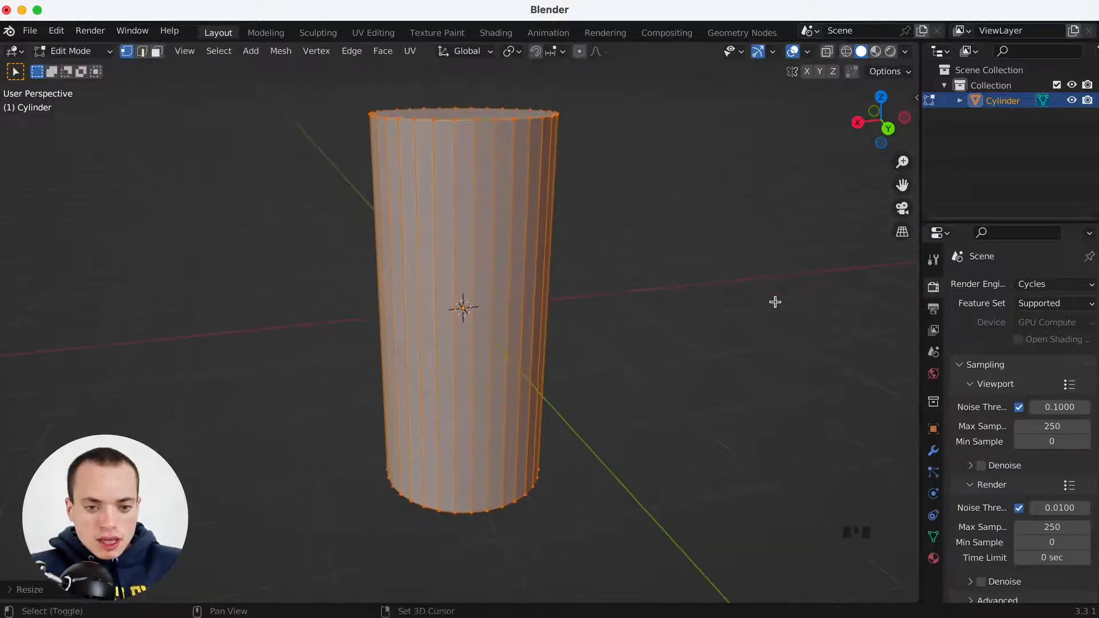
scroll(776, 302, "up", 2, "shift")
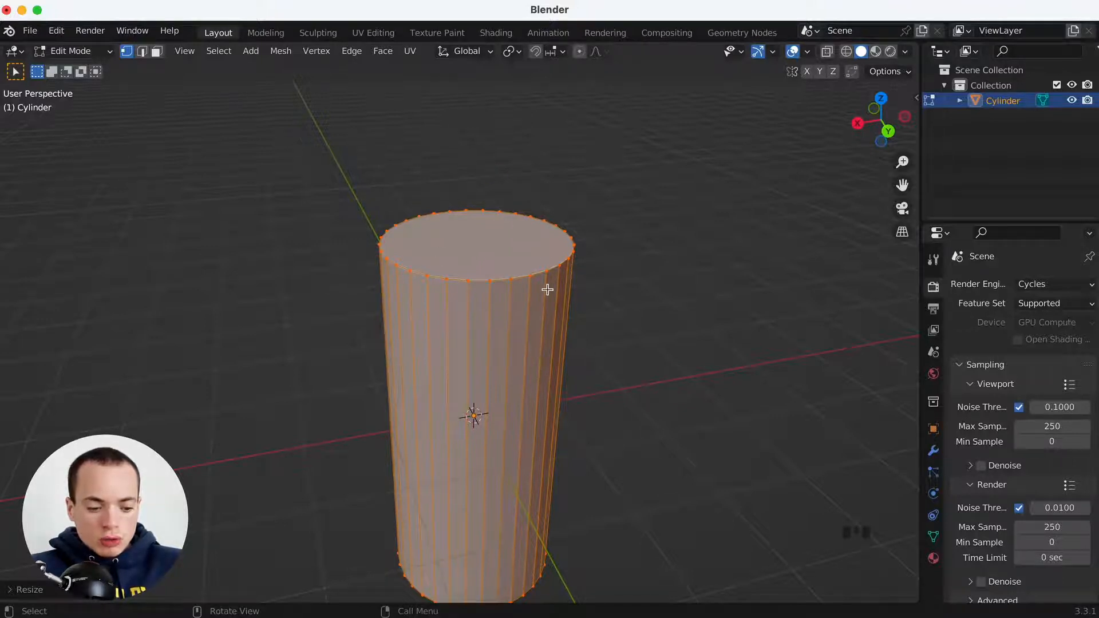
scroll(548, 289, "down", 2)
key("KP_1")
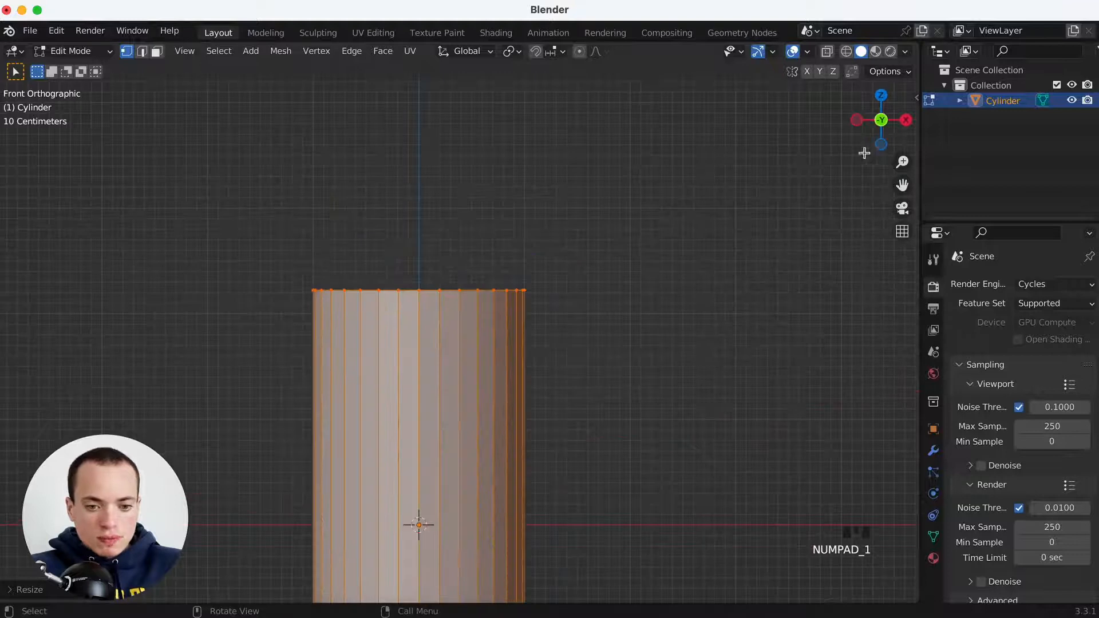
scroll(631, 295, "left", 3, "shift")
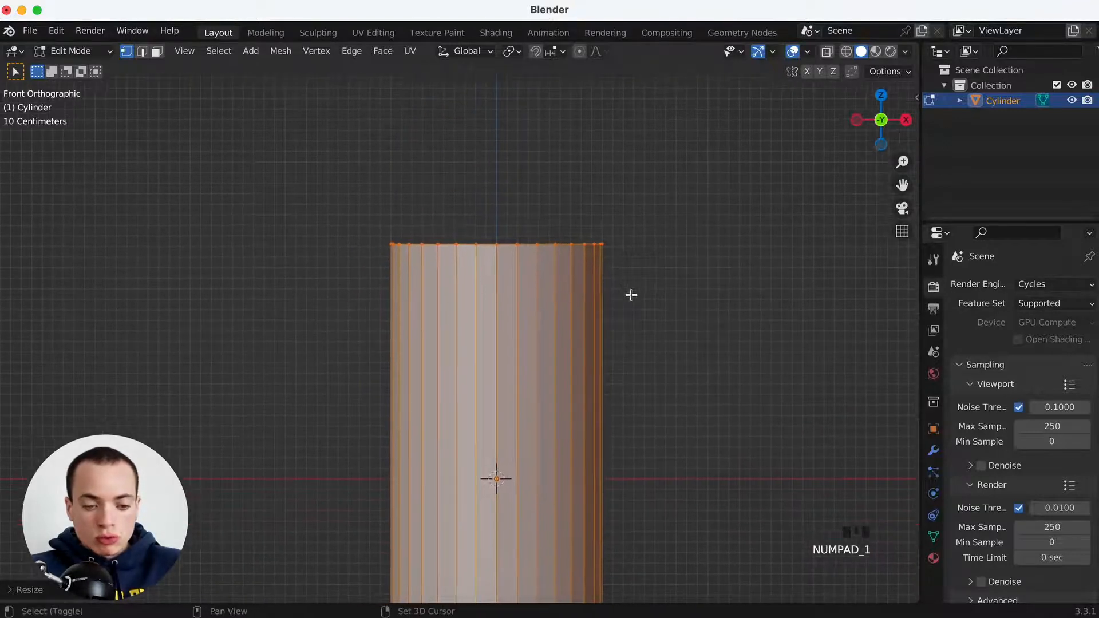
key("KP_1")
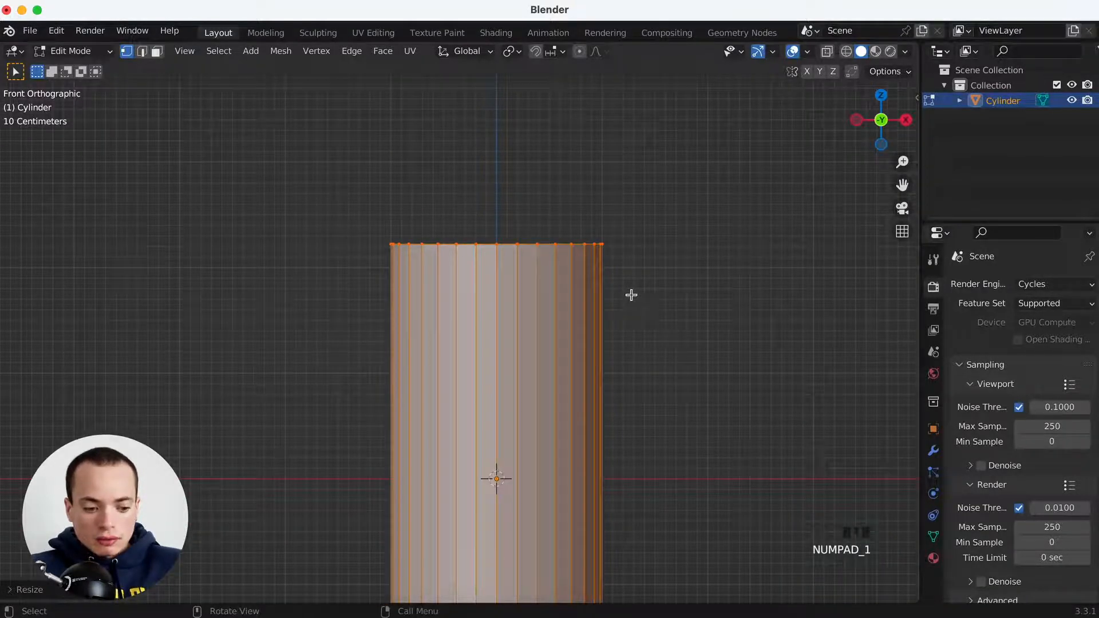
key("KP_3")
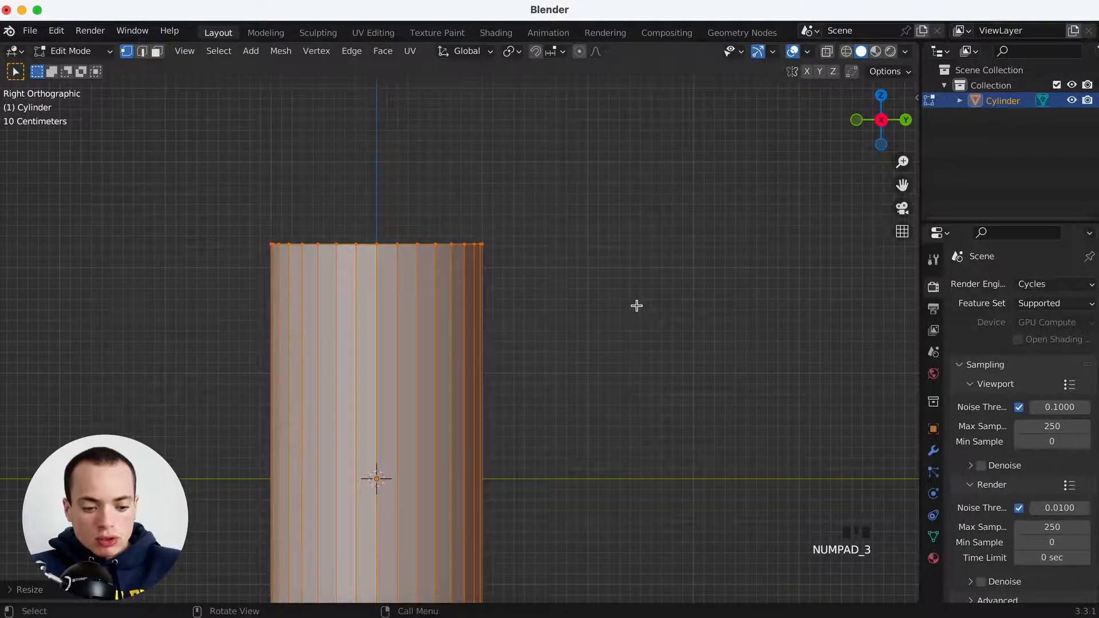
key("KP_7")
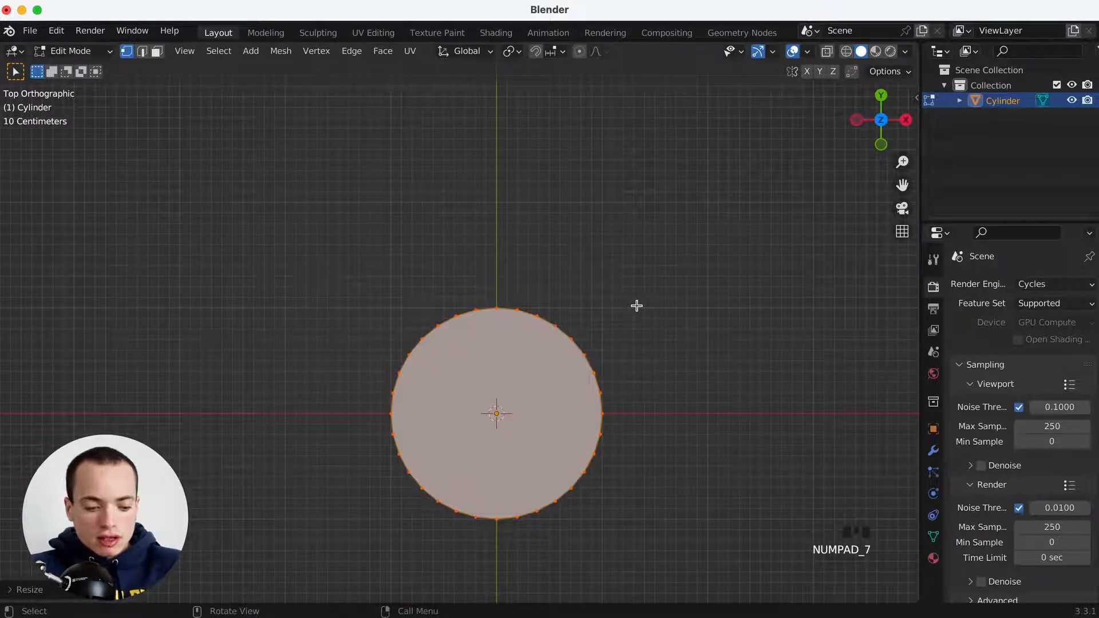
key("KP_1")
scroll(636, 306, "right", 5, "shift")
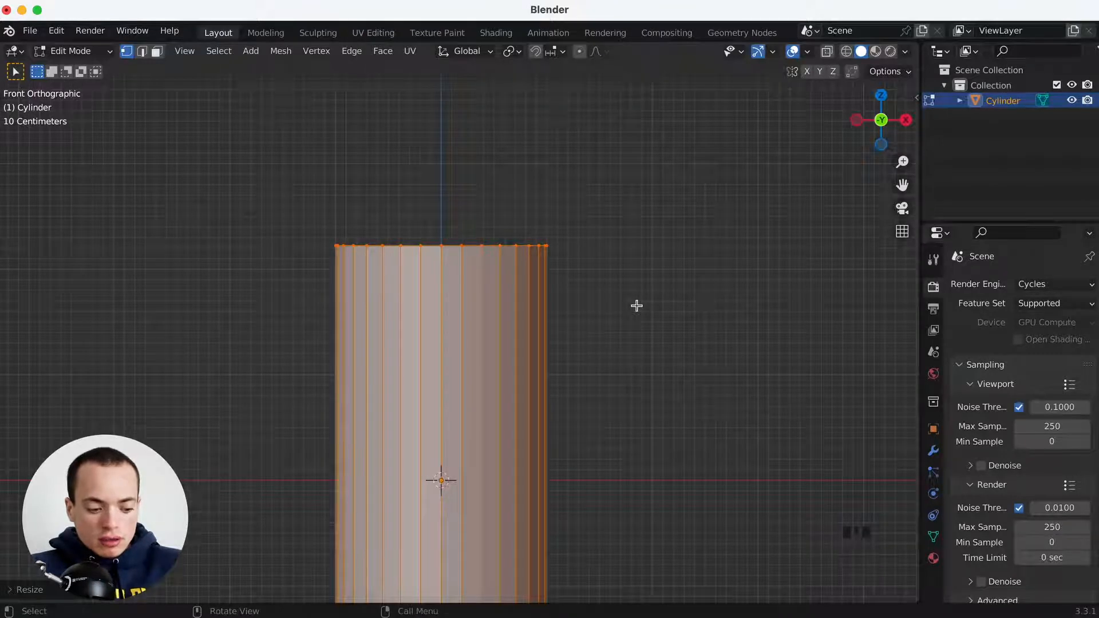
Turn on X-ray display so that hidden vertices can also be selected
key("alt+z")
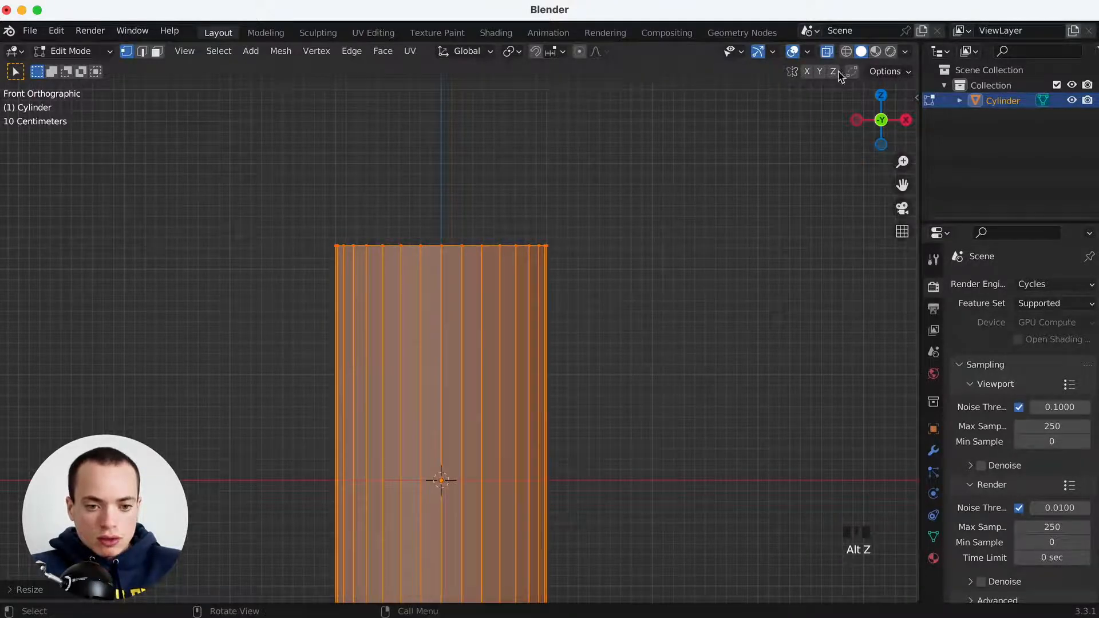
left_click(828, 54)
left_click(828, 54)
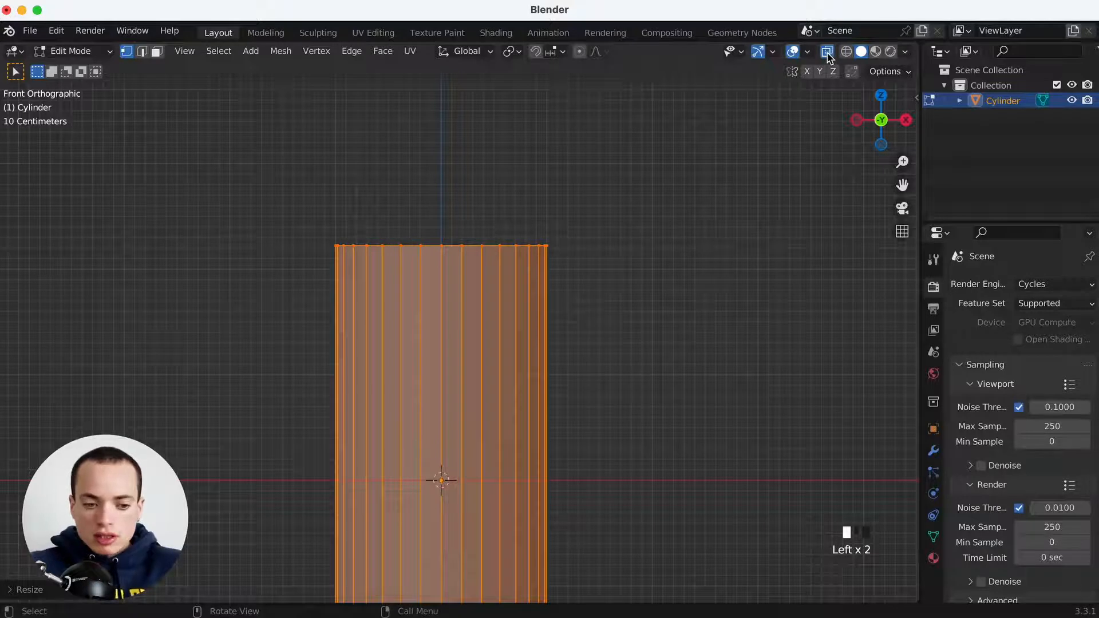
Select all vertices along the cylinder's top rim and extrude them straight upward by about 0.8 m
left_click_drag(286, 209, 609, 297)
scroll(609, 297, "up", 3, "shift")
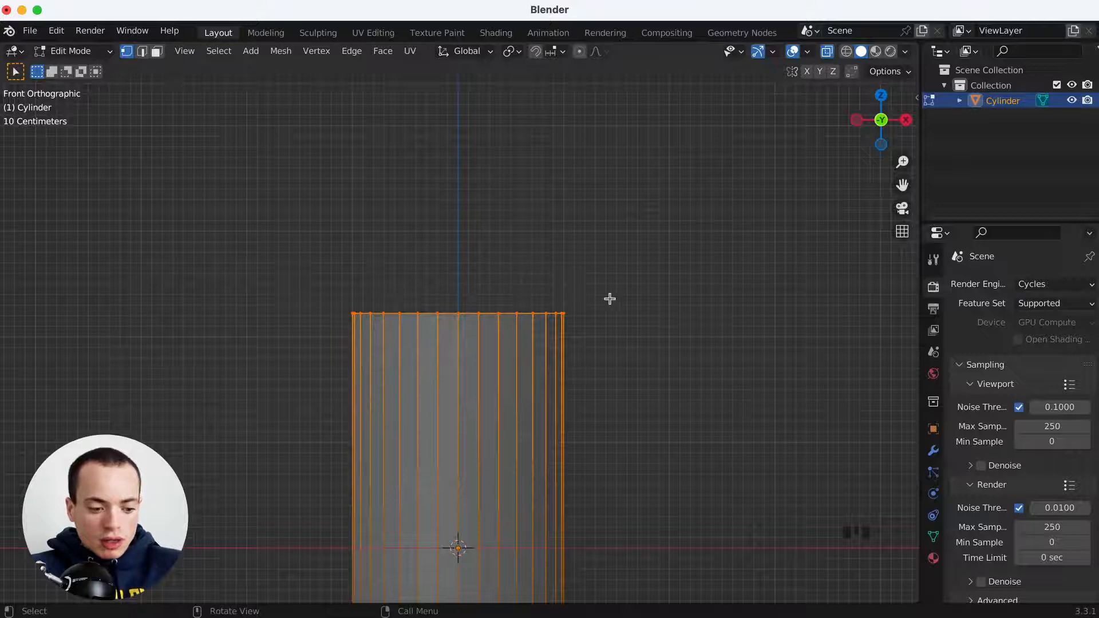
key("e")
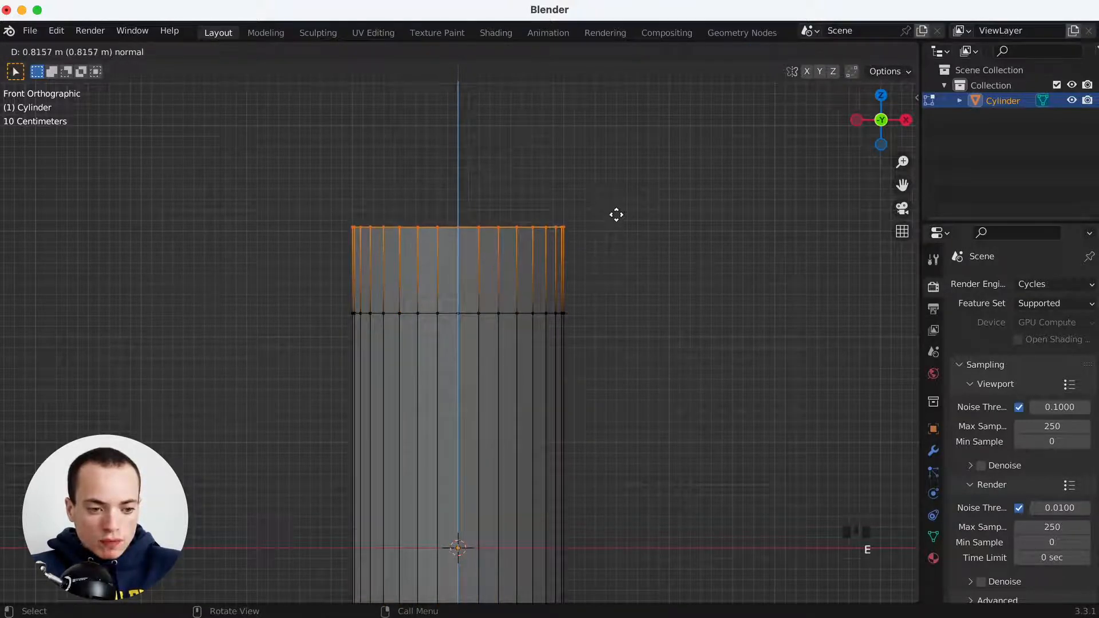
left_click(616, 221)
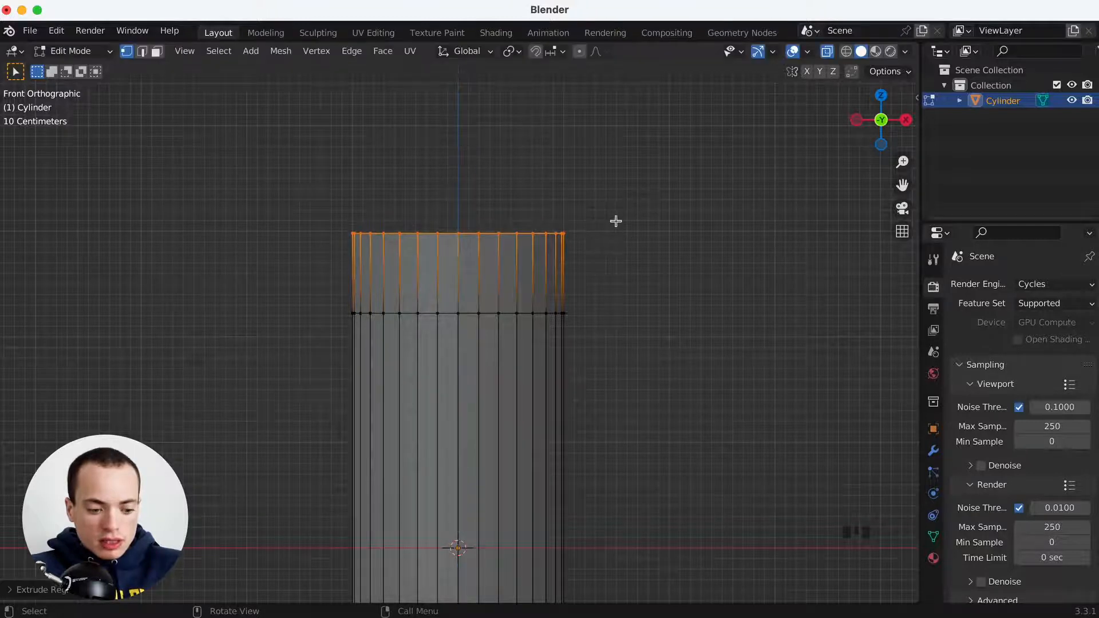
Scale the extruded top rim inward to roughly 30% of its width to form a tapered shoulder
key("s")
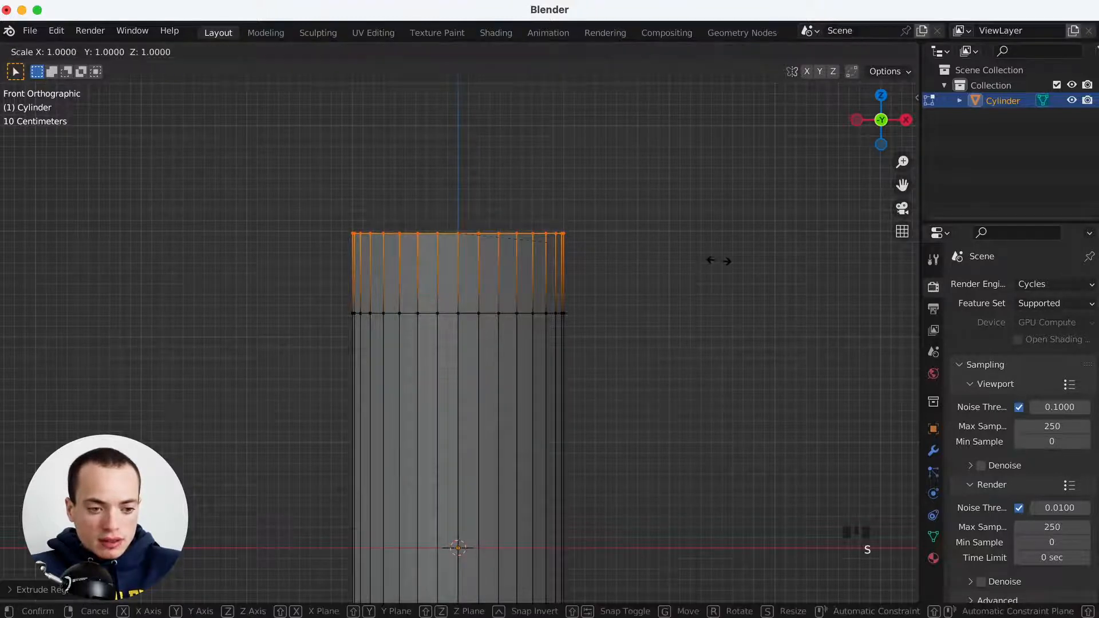
left_click(537, 225)
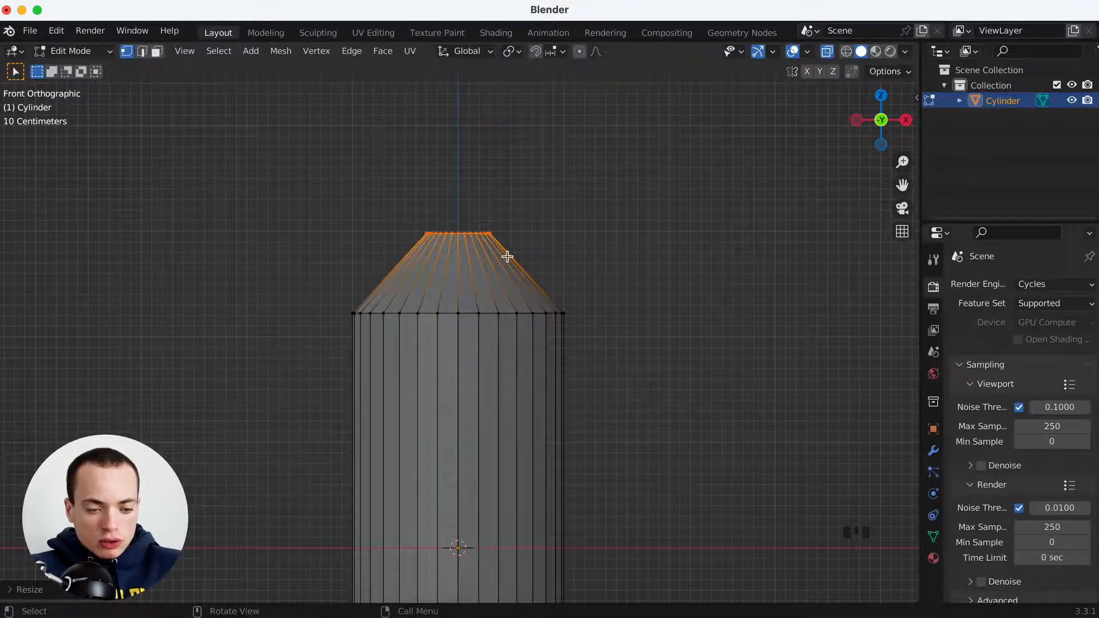
scroll(498, 248, "up", 3, "super")
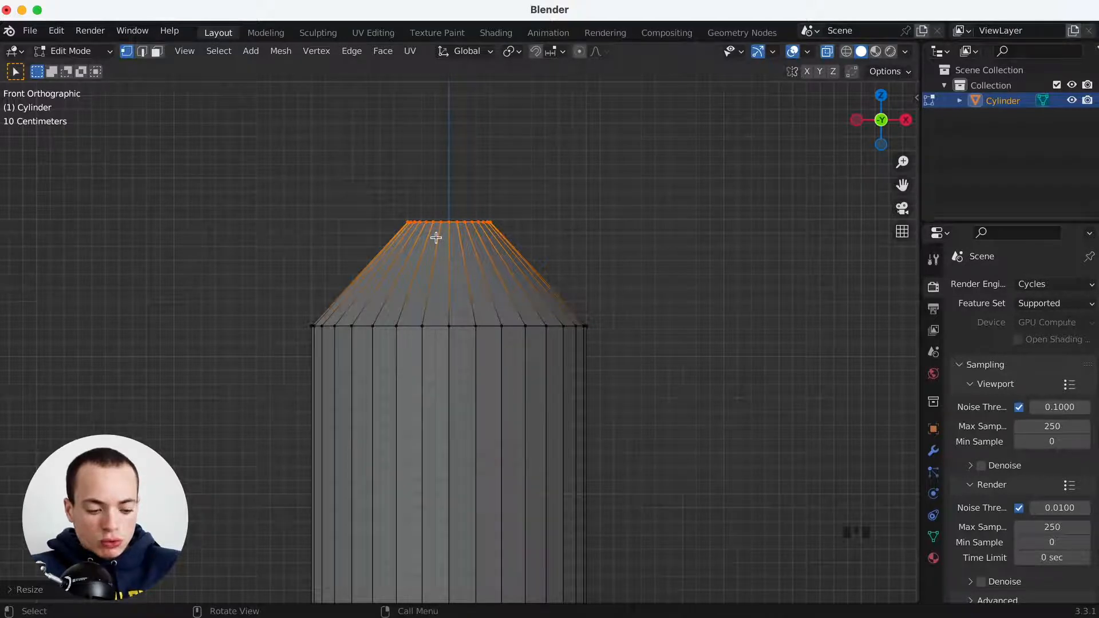
Add a loop cut slightly above the middle of the tapered shoulder and scale it inward by a factor of about 0.73
key("ctrl+r")
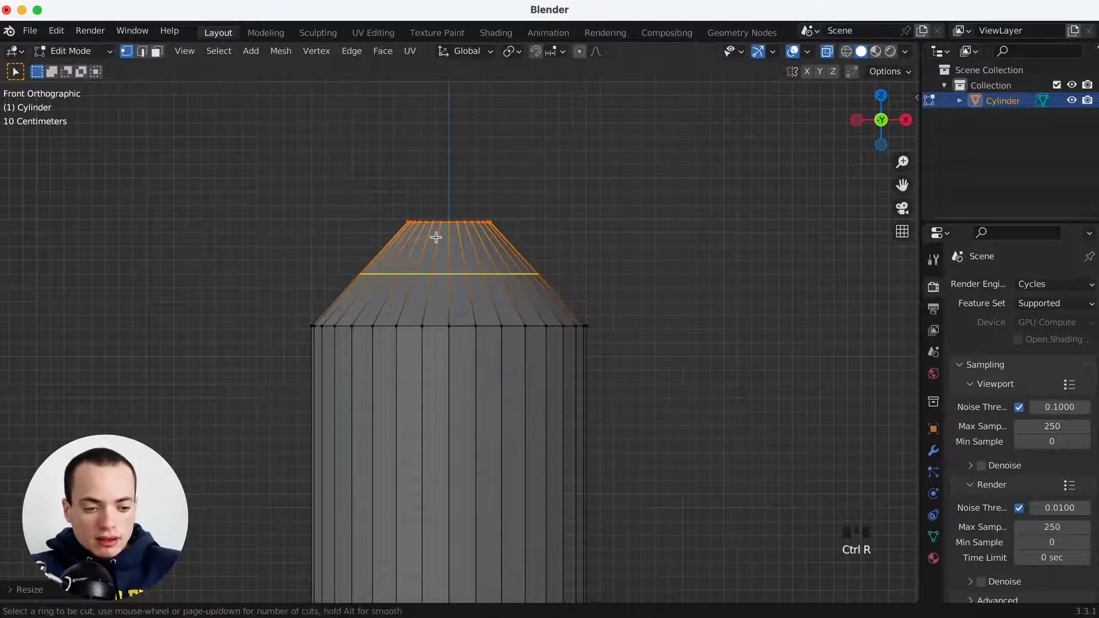
left_click(497, 275)
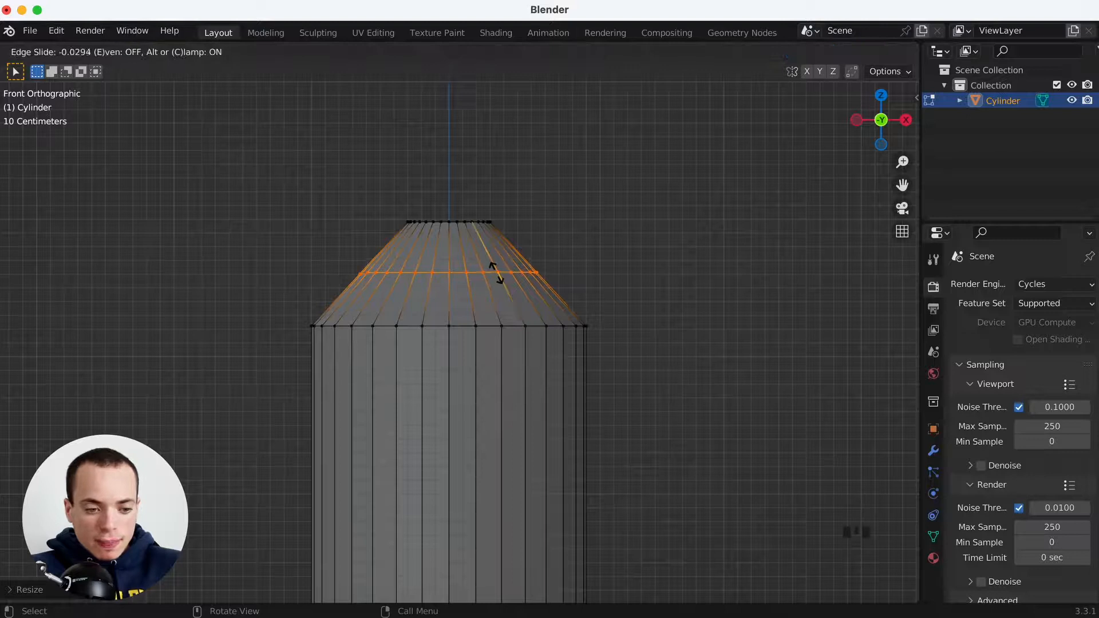
left_click(491, 263)
key("s")
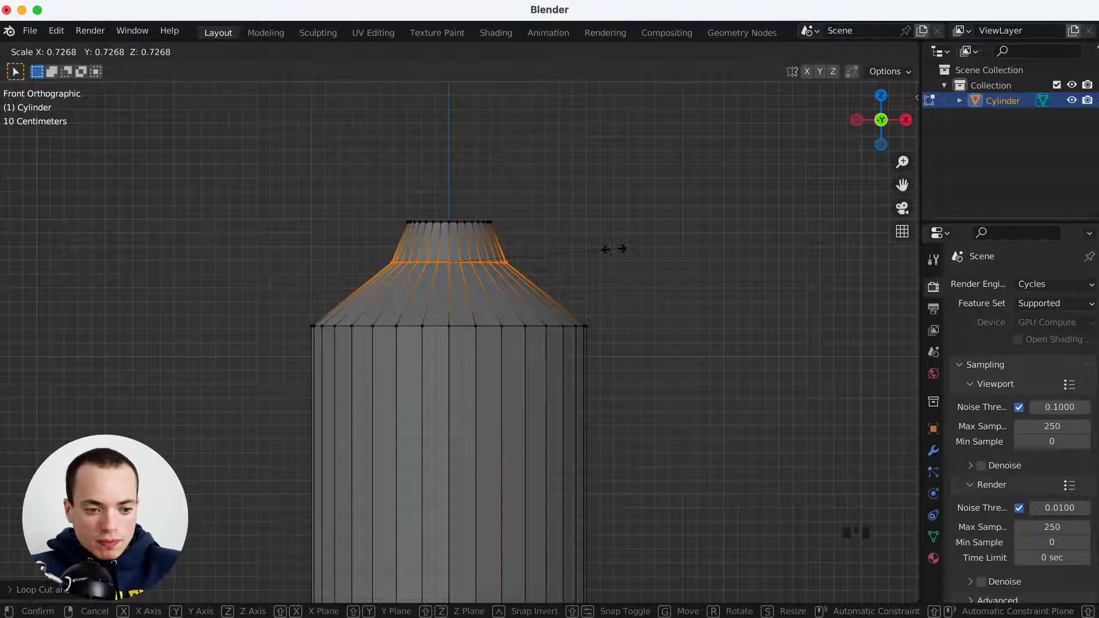
left_click(614, 249)
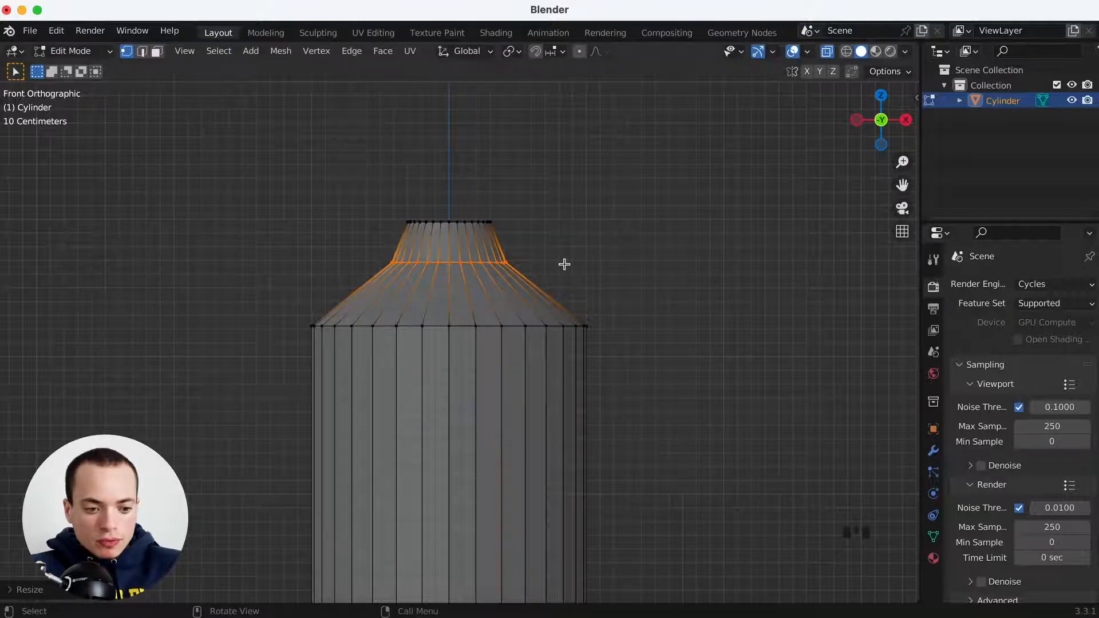
Bevel the shoulder's new edge loop to a width of about 0.17 m with 6 segments
scroll(543, 281, "up", 1)
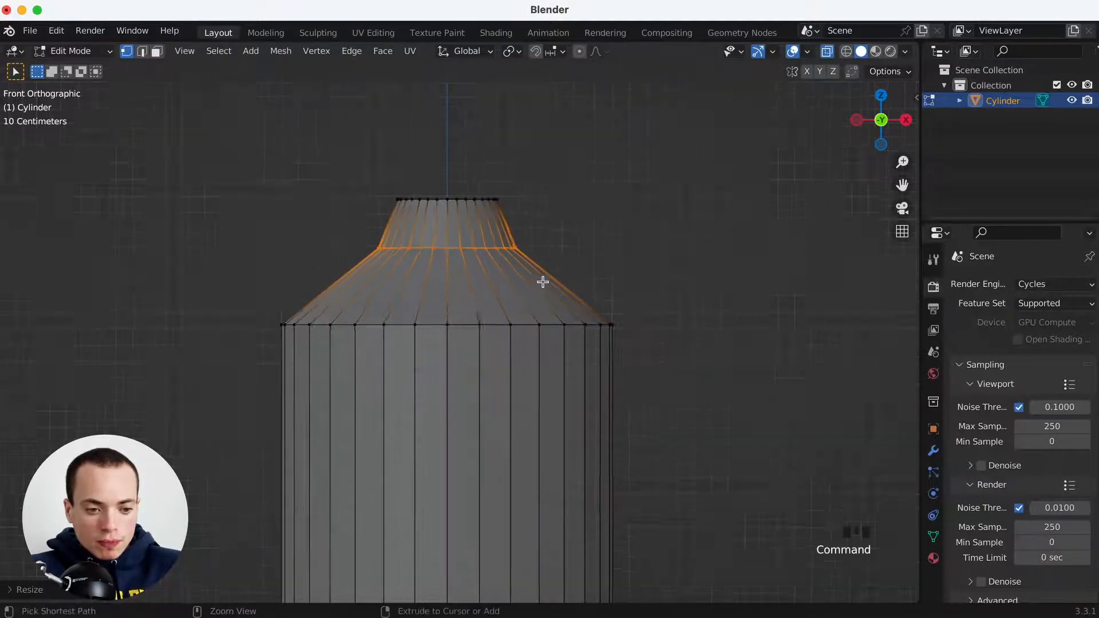
scroll(543, 282, "up", 3)
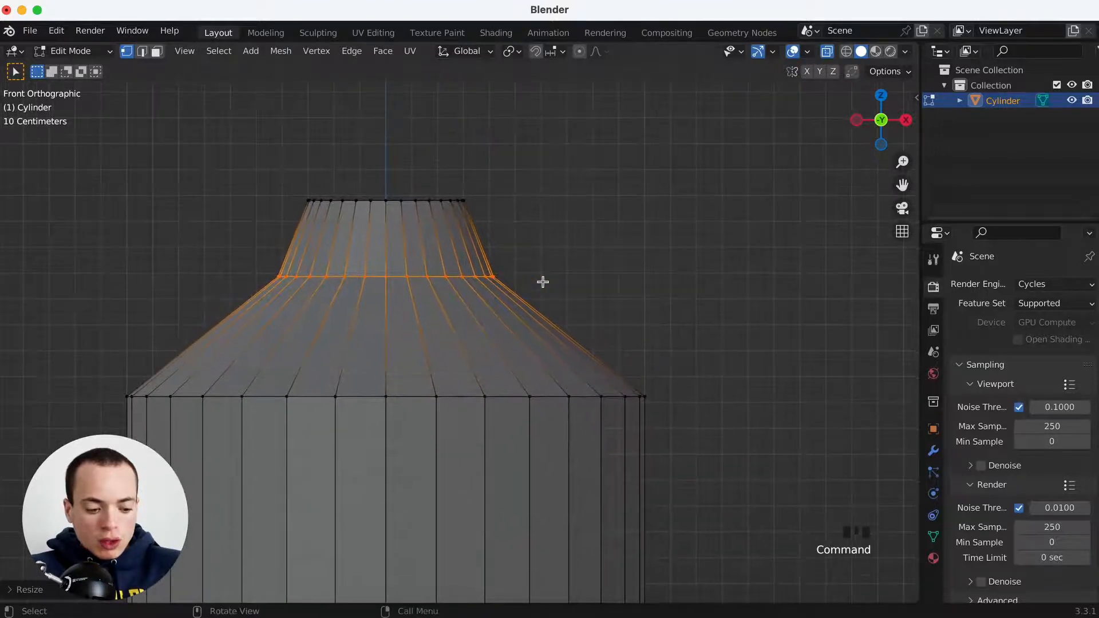
key("ctrl+b")
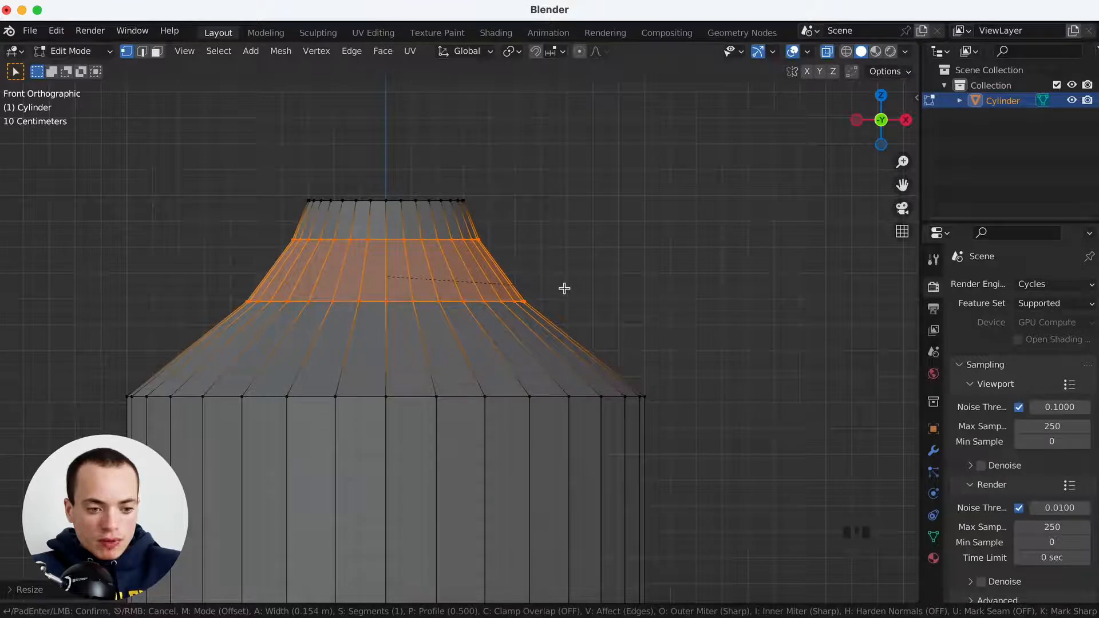
scroll(564, 288, "up", 5)
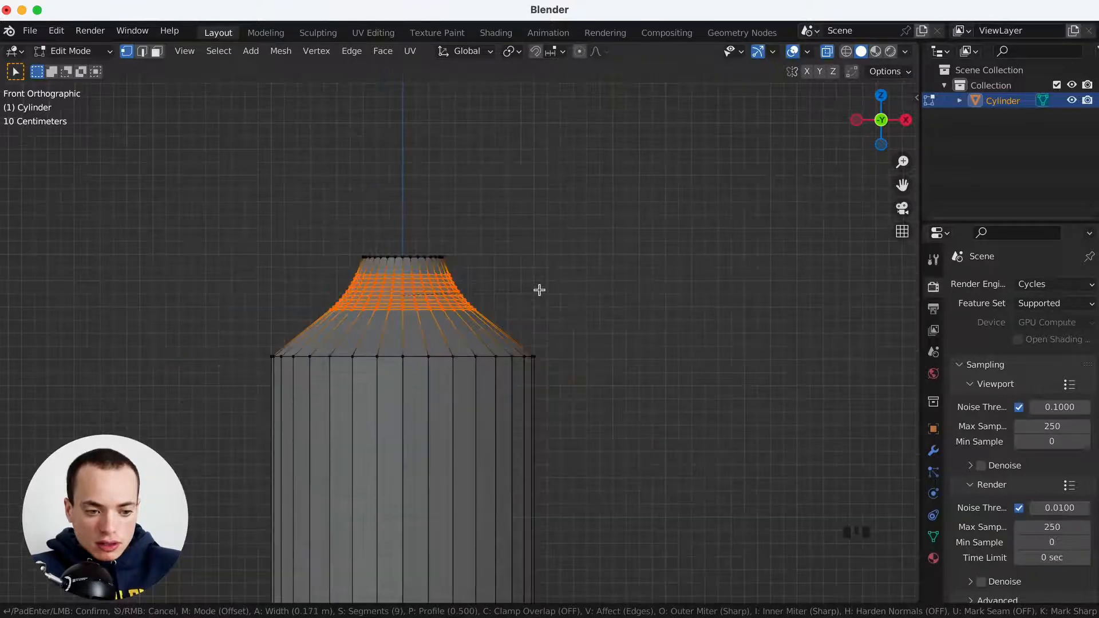
scroll(539, 290, "up", 1)
left_click(539, 290)
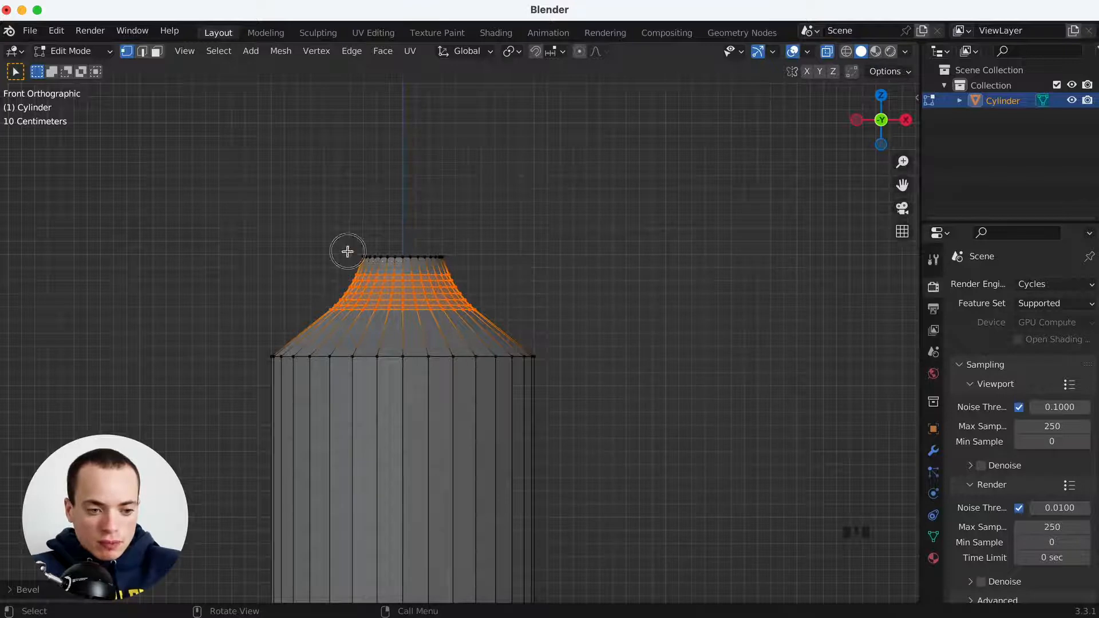
Select the top rim's edge loop and move it slightly upward along the global Z axis to lengthen the neck
left_click(481, 261, "alt")
scroll(504, 265, "up", 2, "super")
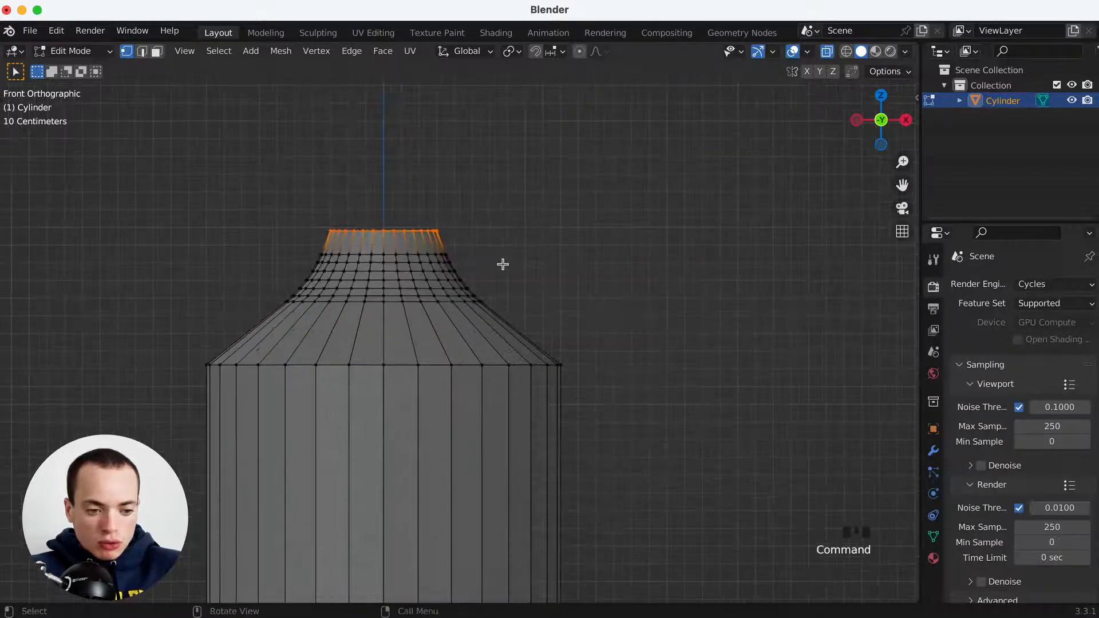
scroll(503, 265, "up", 2, "shift")
key("g")
key("z")
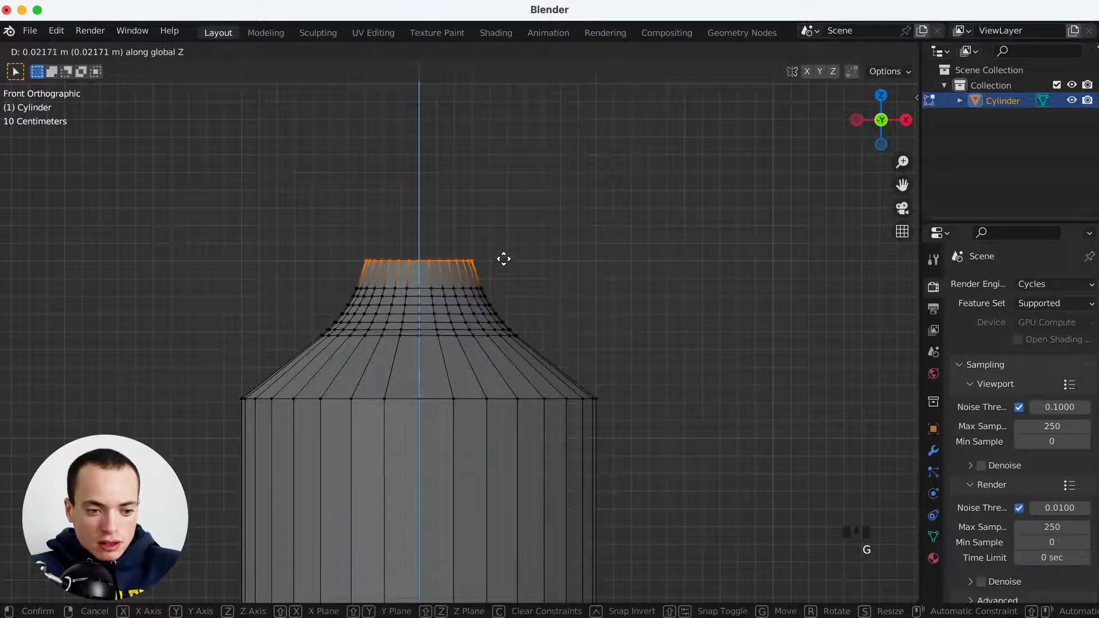
left_click(504, 237)
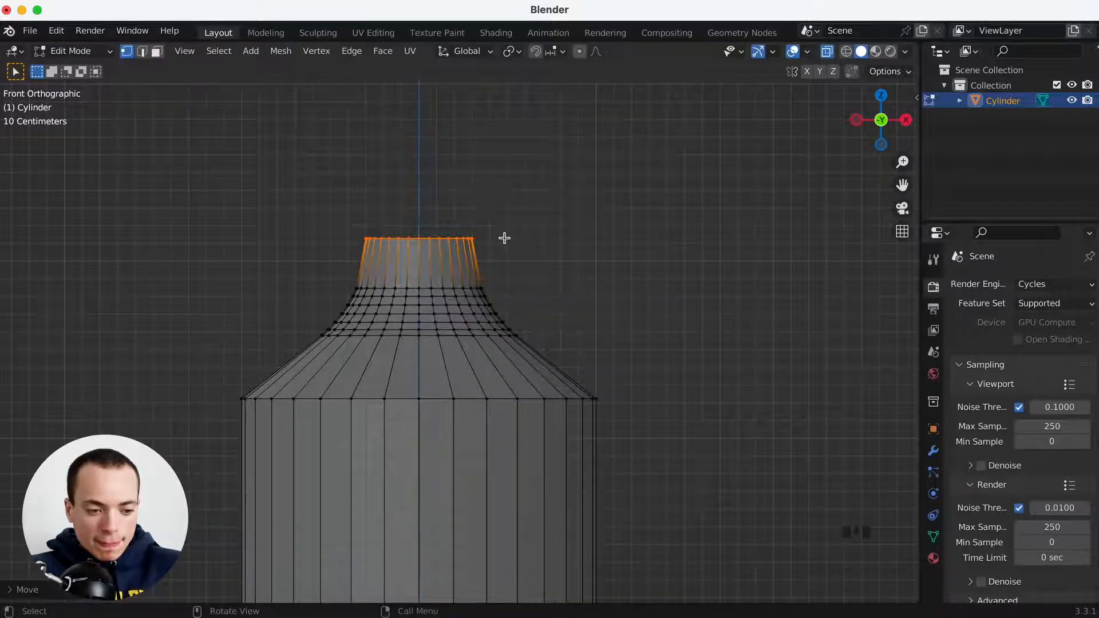
Select all vertices where the shoulder meets the straight body and bevel them a little over 0.2 m with 6 segments
left_click_drag(215, 379, 608, 439)
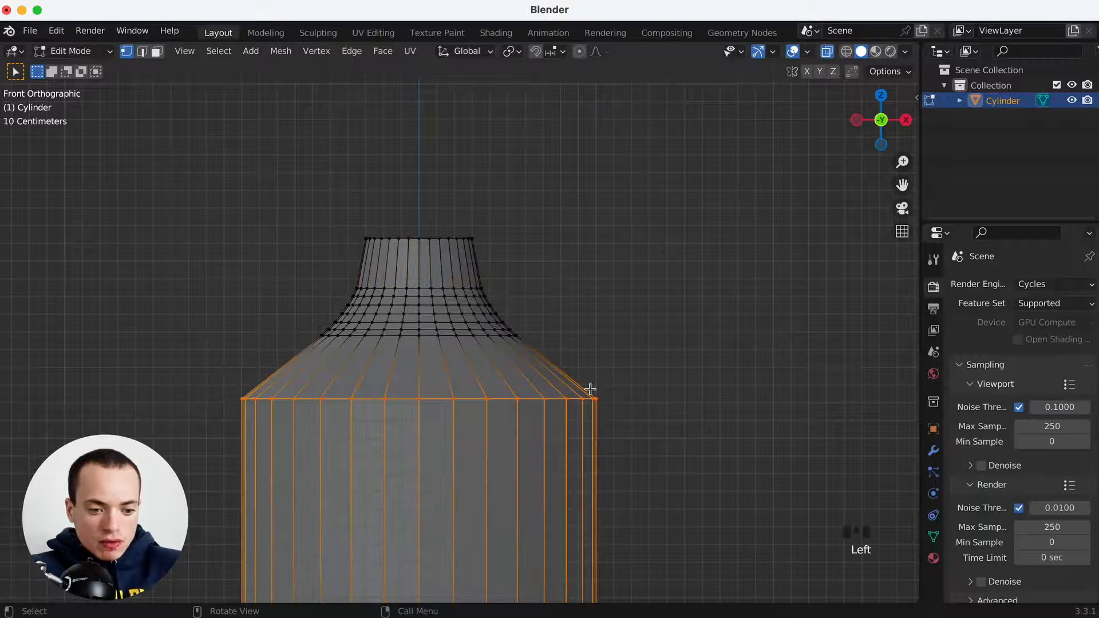
scroll(649, 486, "down", 3, "shift")
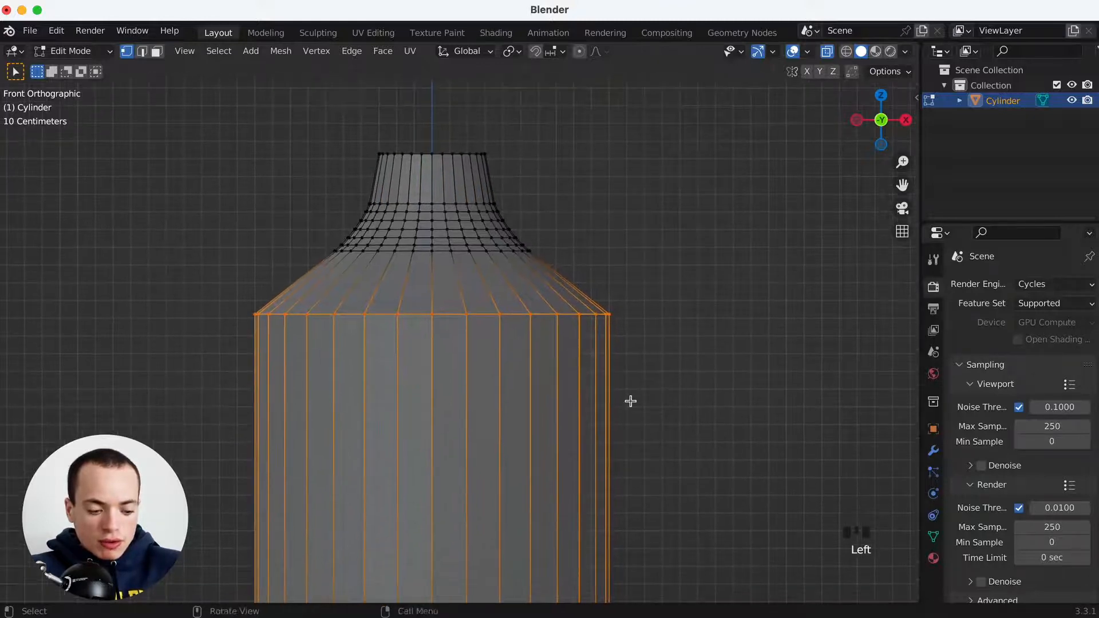
key("ctrl+b")
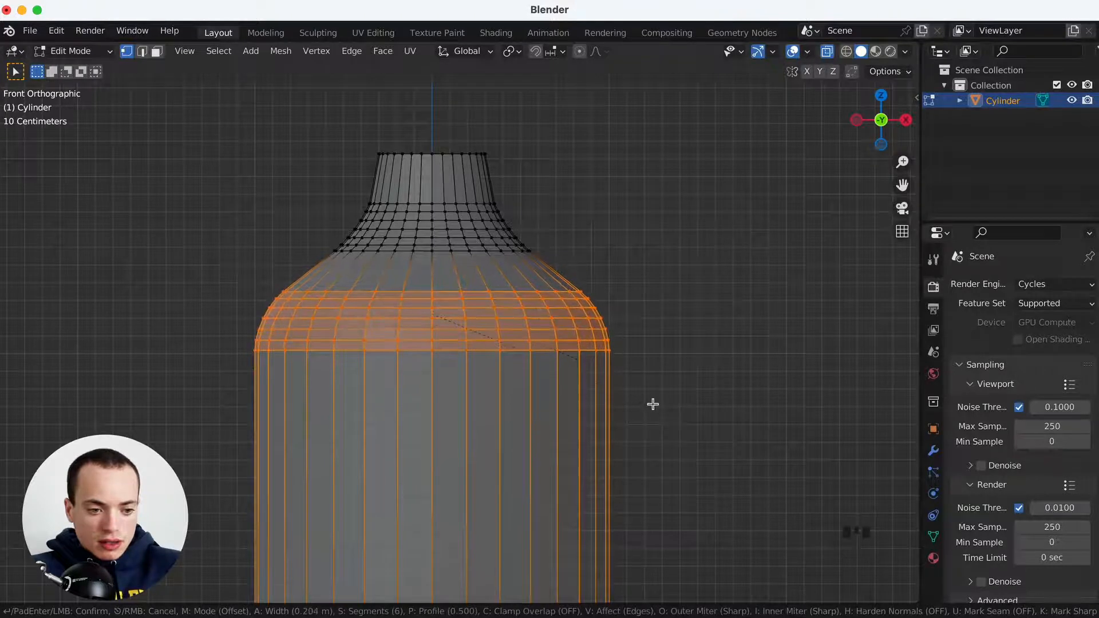
left_click(655, 406)
Select the whole neck above the rounded shoulder, raise it about 0.05 m along the global Z axis, and deselect it
left_click_drag(251, 133, 628, 263)
key("g")
key("z")
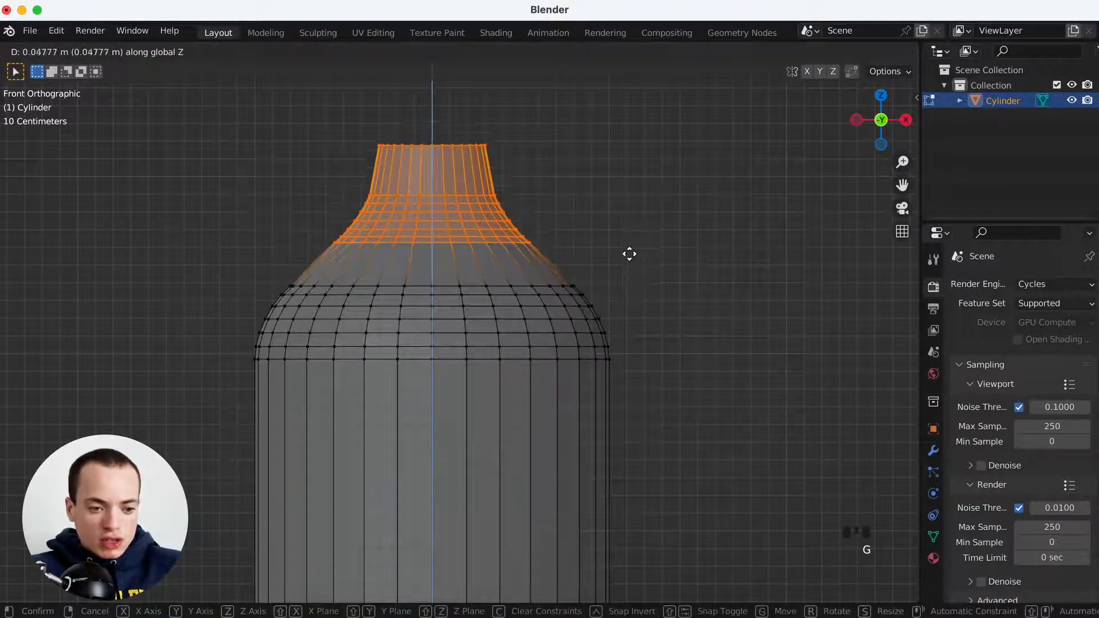
left_click(631, 253)
left_click(659, 254)
Select the edge loop around the bottle's base and bevel it in the front view by about 0.36 m with 6 segments
scroll(659, 254, "down", 8, "super")
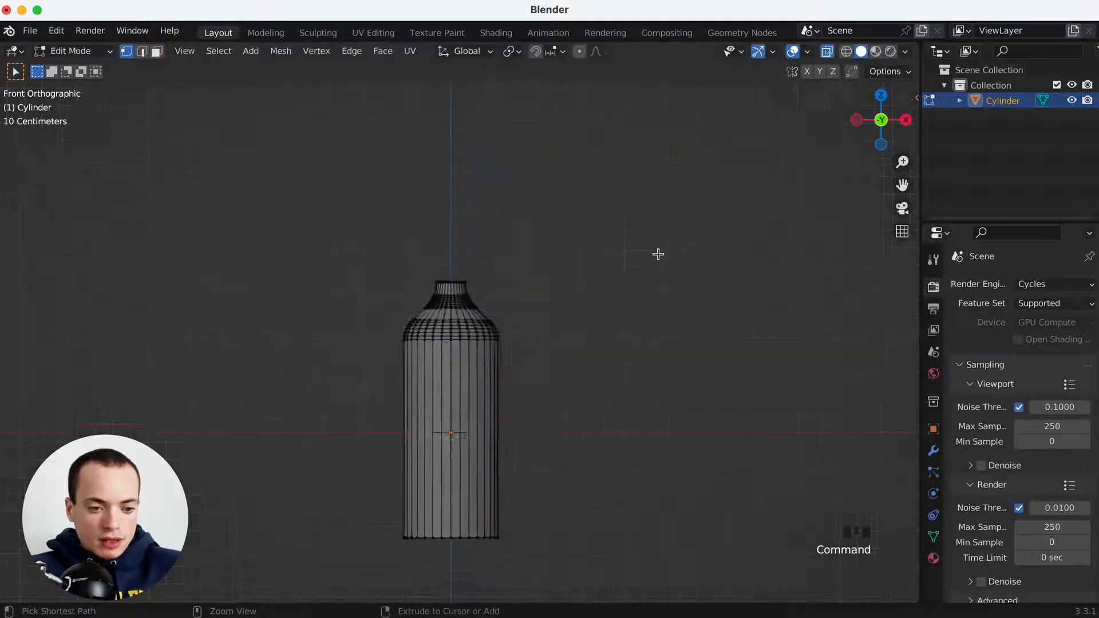
scroll(659, 254, "up", 8)
scroll(563, 404, "down", 6)
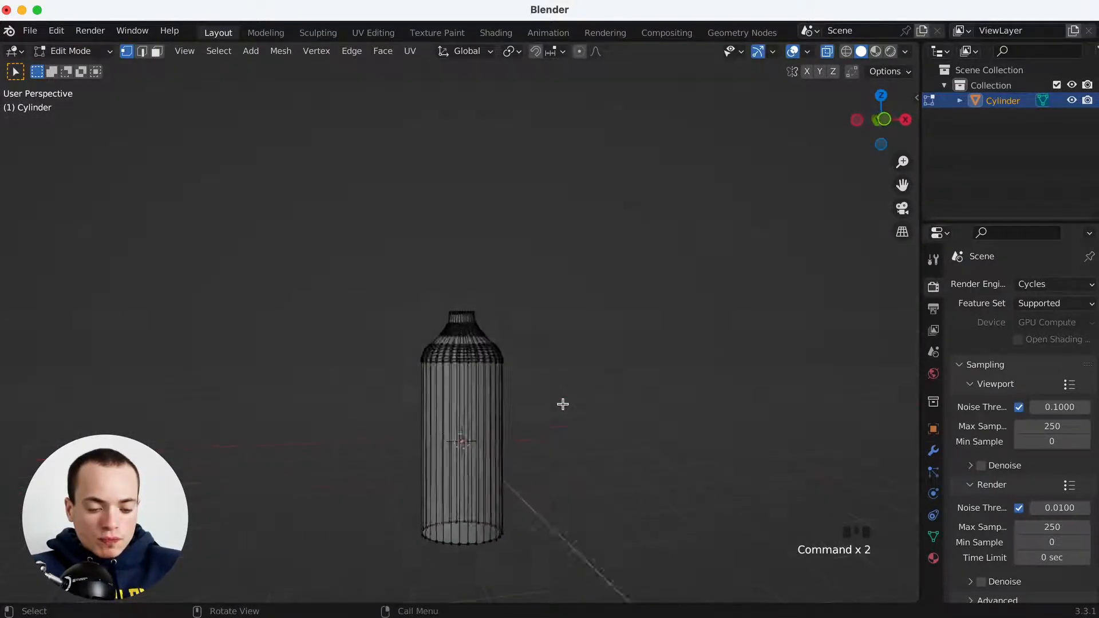
scroll(563, 404, "up", 6, "super")
scroll(563, 404, "down", 8, "shift")
scroll(563, 405, "down", 3)
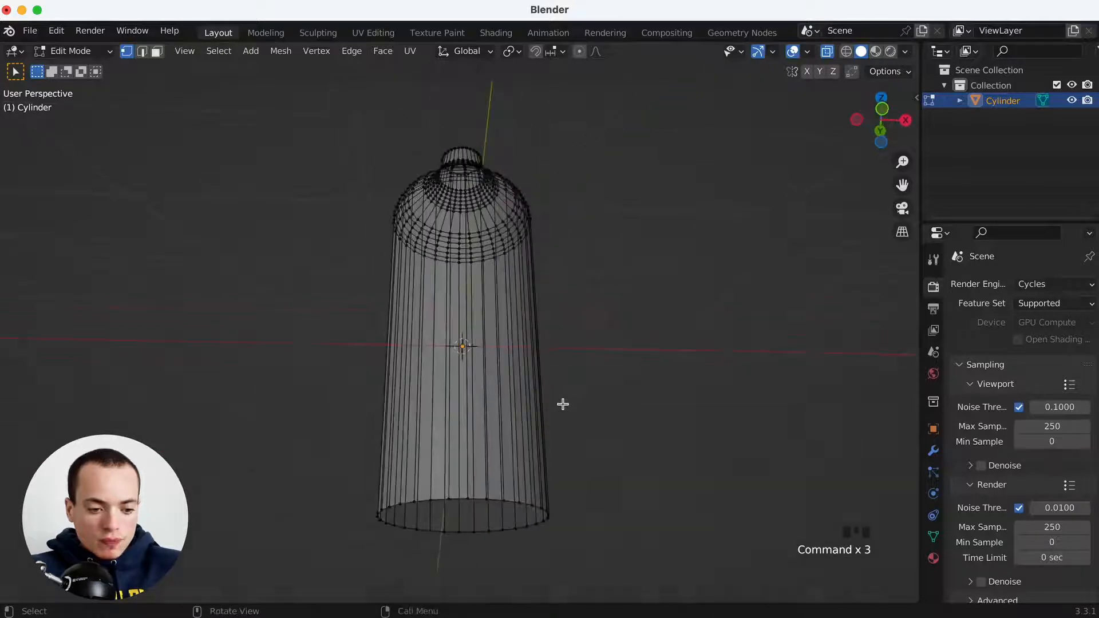
scroll(564, 404, "up", 6, "super")
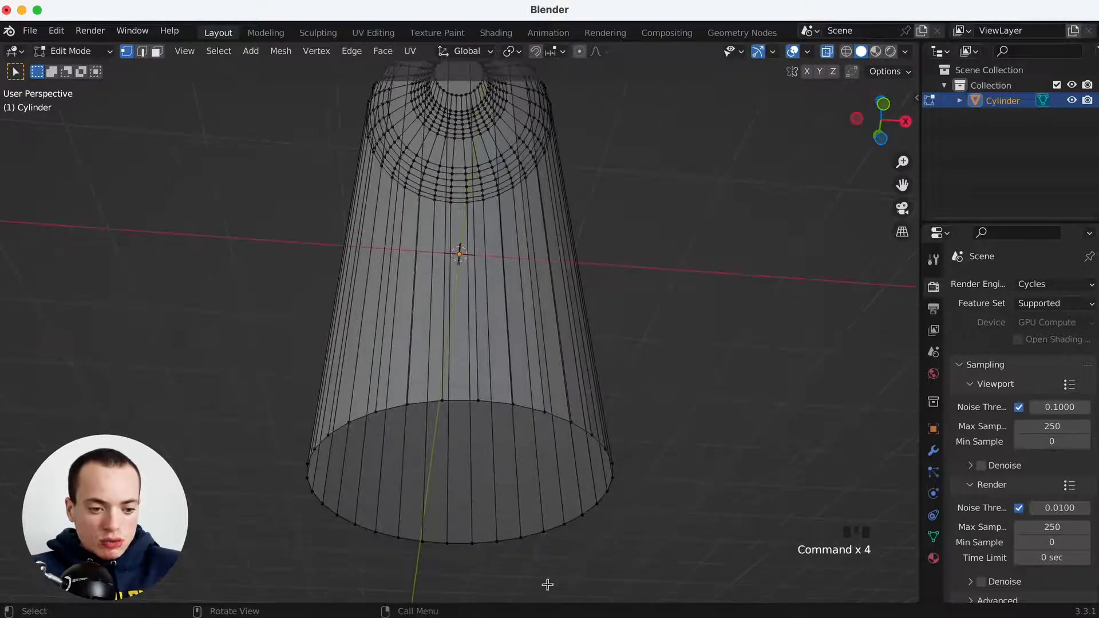
scroll(462, 403, "down", 4)
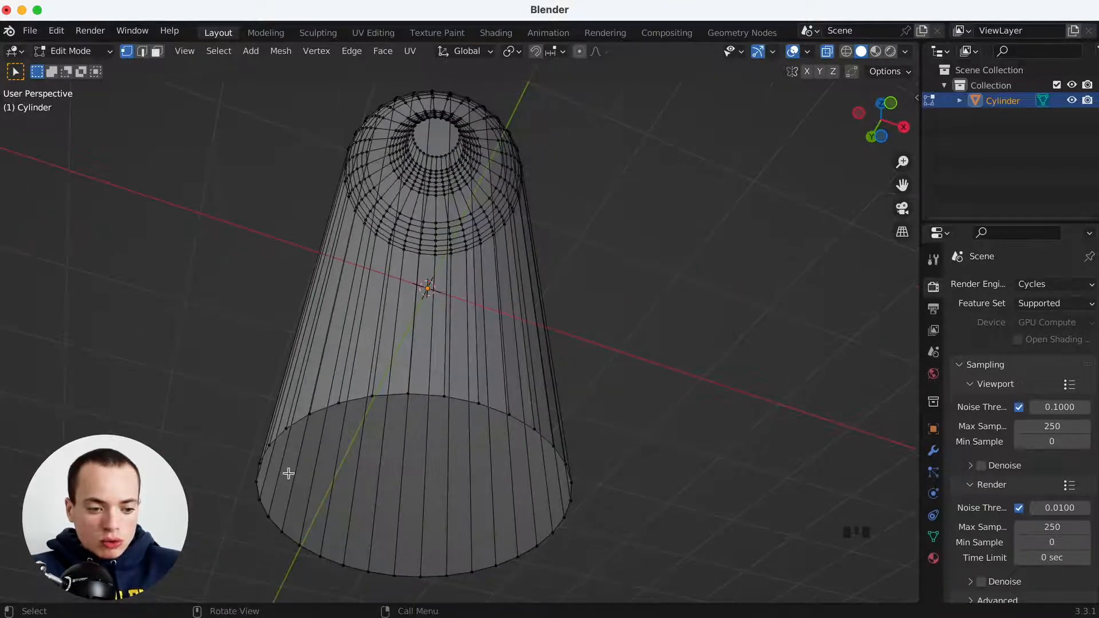
left_click(451, 398, "alt")
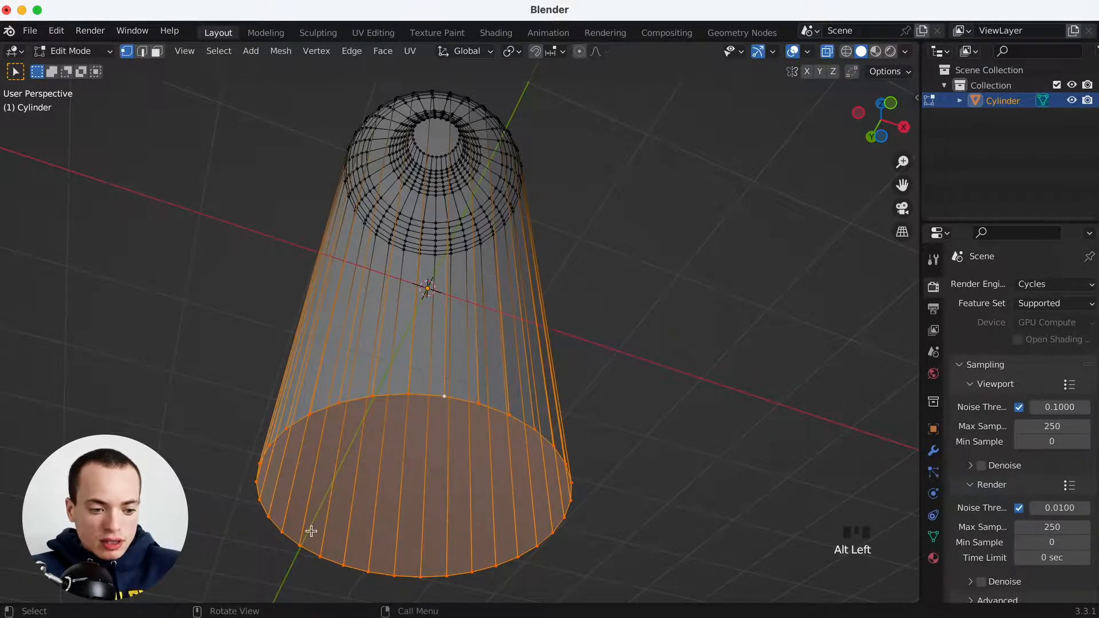
scroll(545, 467, "up", 5)
key("KP_1")
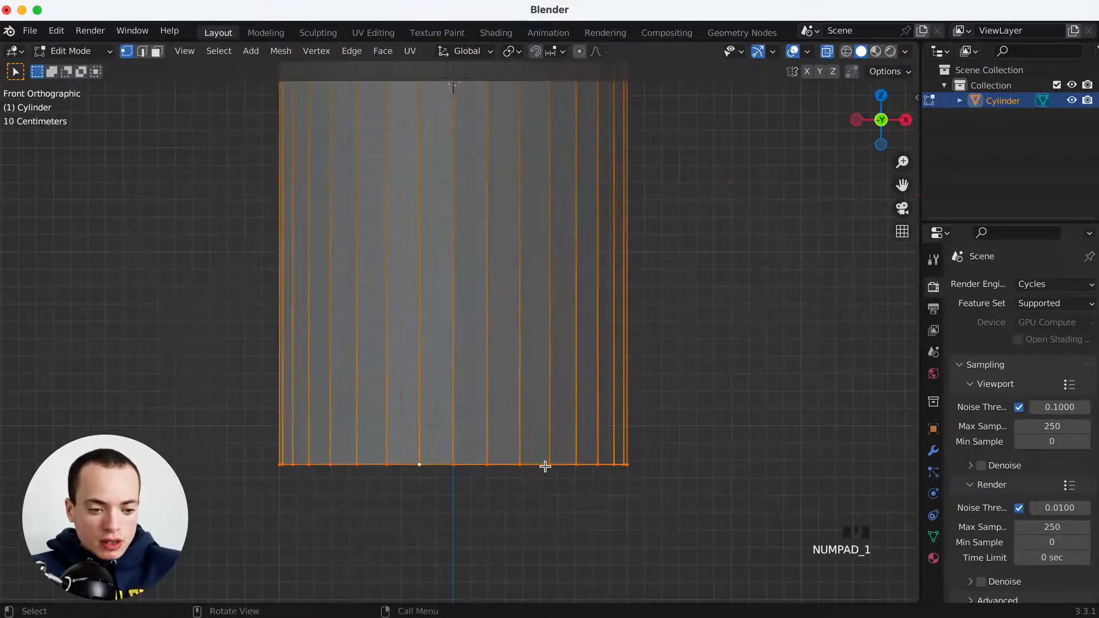
scroll(545, 467, "down", 2, "shift")
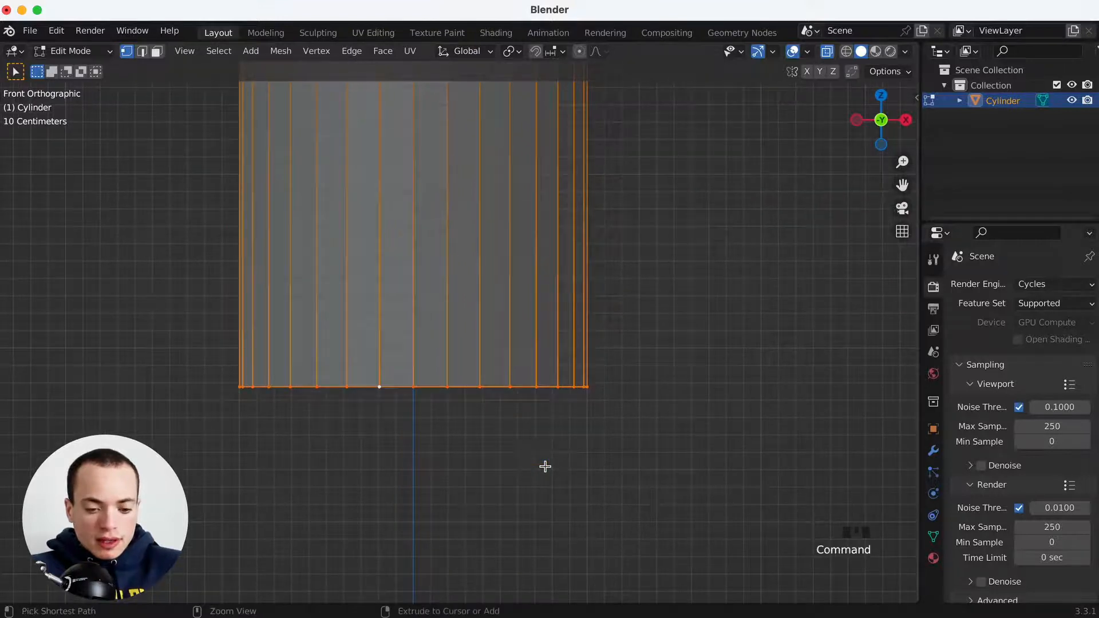
scroll(545, 467, "up", 3, "super")
scroll(545, 467, "left", 2, "shift")
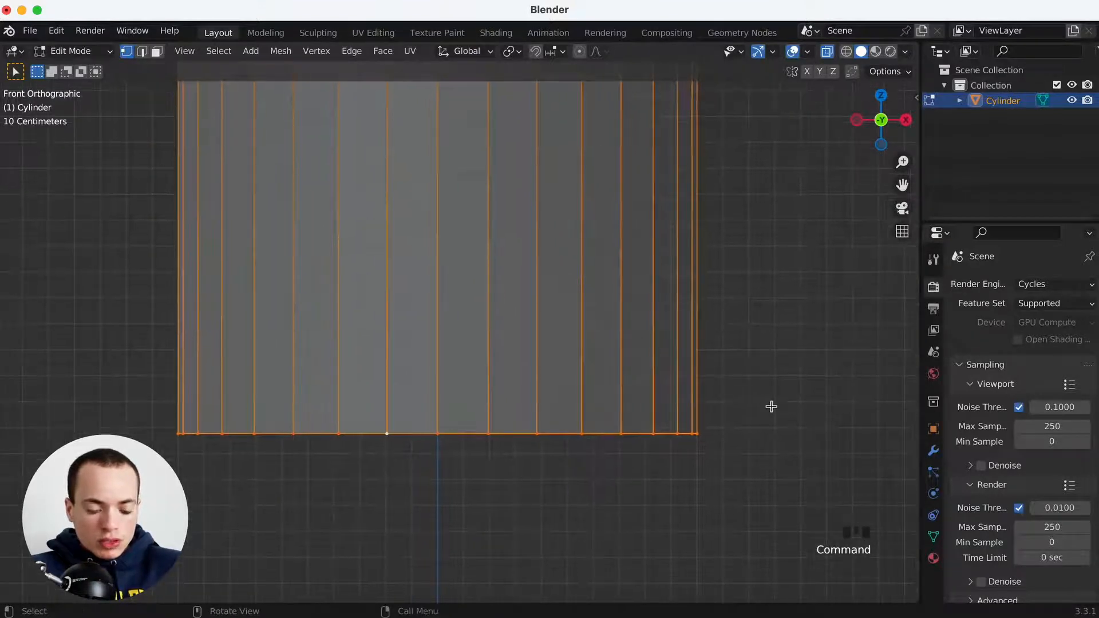
key("ctrl+b")
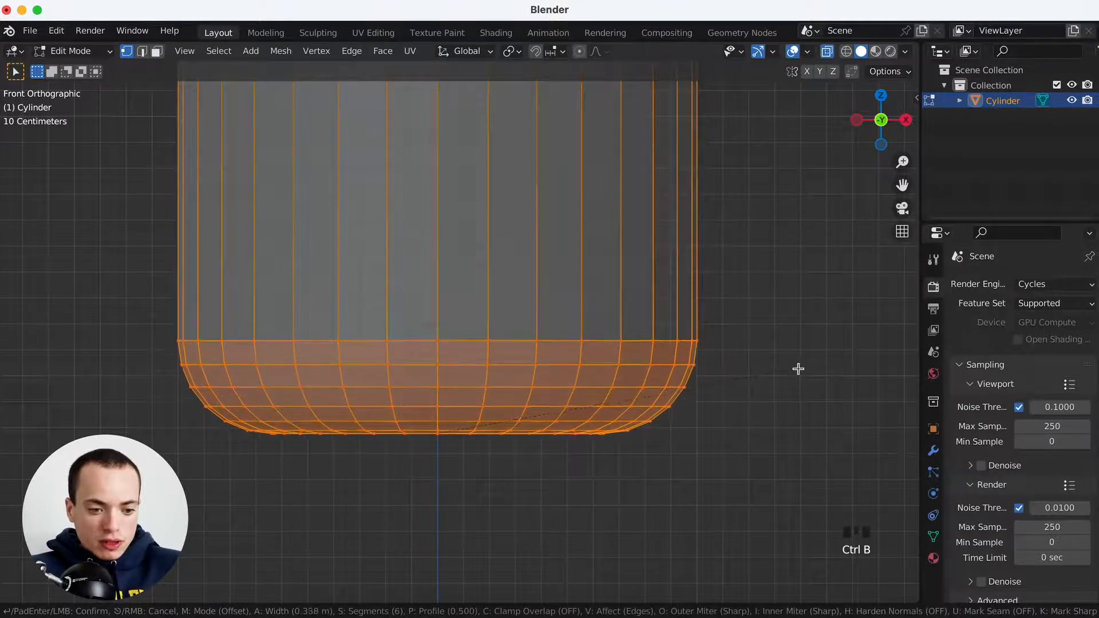
left_click(800, 369)
Return to Object Mode and turn off X-ray display to inspect the solid bottle's neck and shoulder from above
scroll(800, 369, "down", 8, "super")
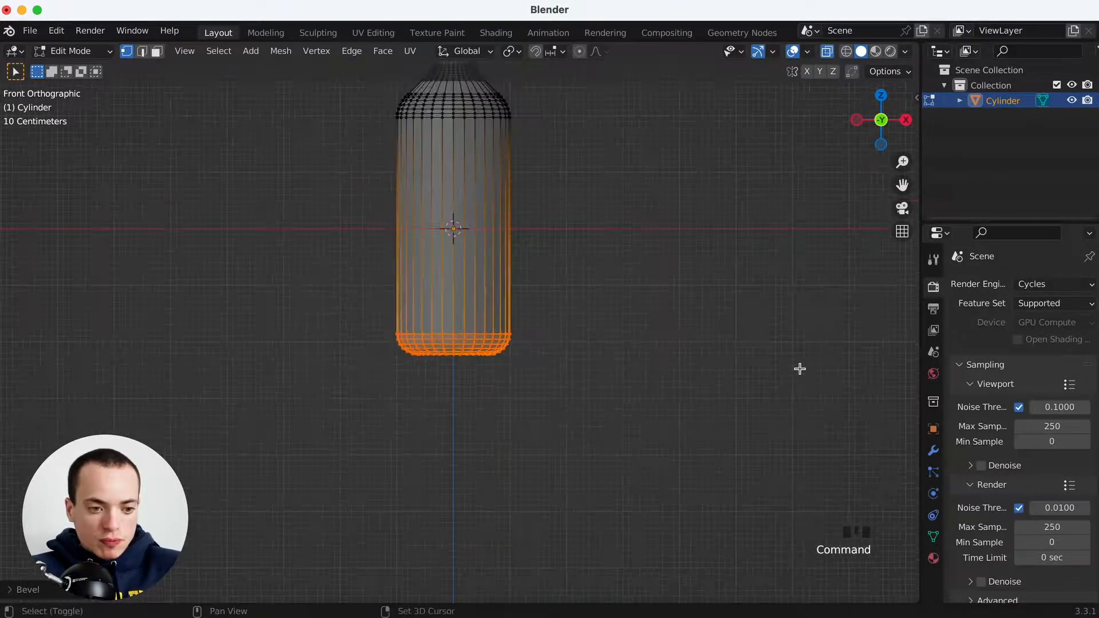
scroll(800, 370, "up", 3, "shift")
left_click(748, 356)
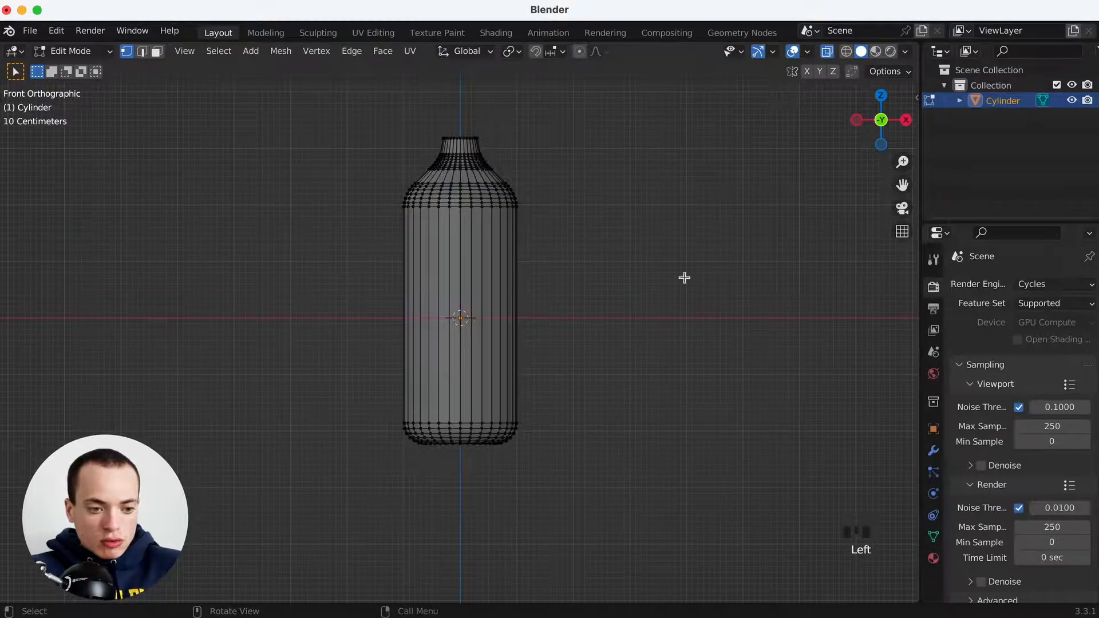
scroll(685, 278, "up", 2, "super")
scroll(684, 277, "up", 2, "shift")
key("Tab")
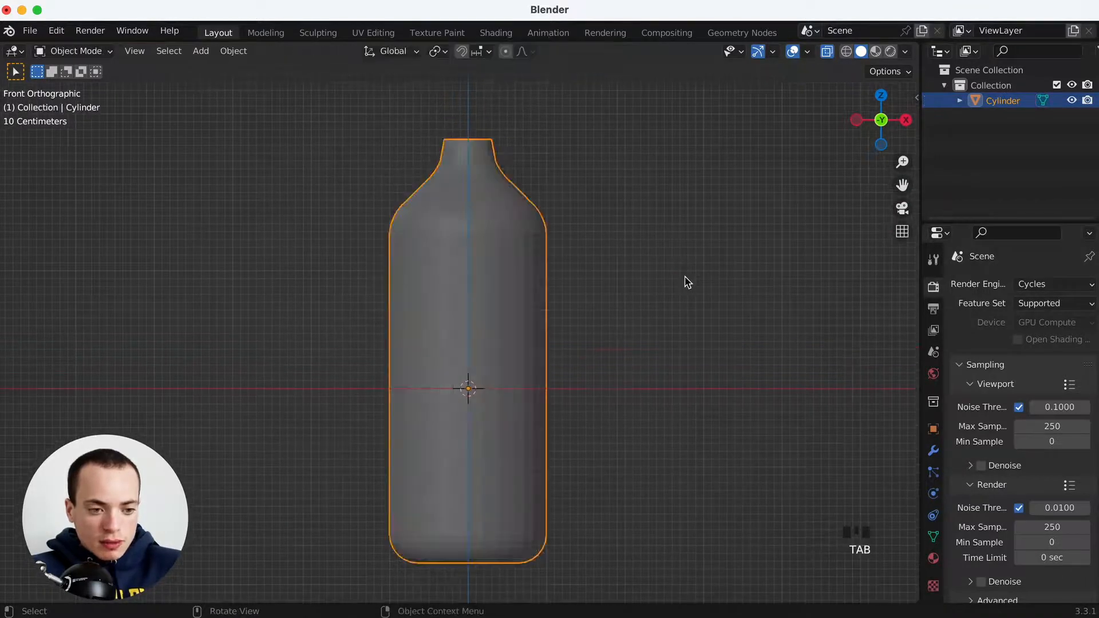
middle_click_drag(687, 283, 687, 282)
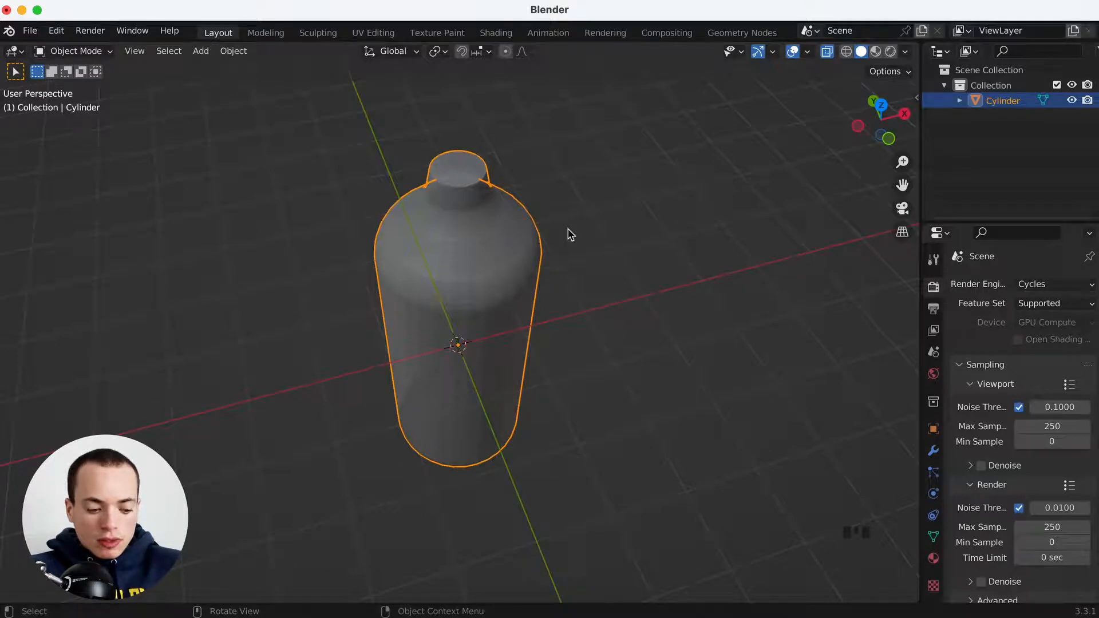
key("alt+z")
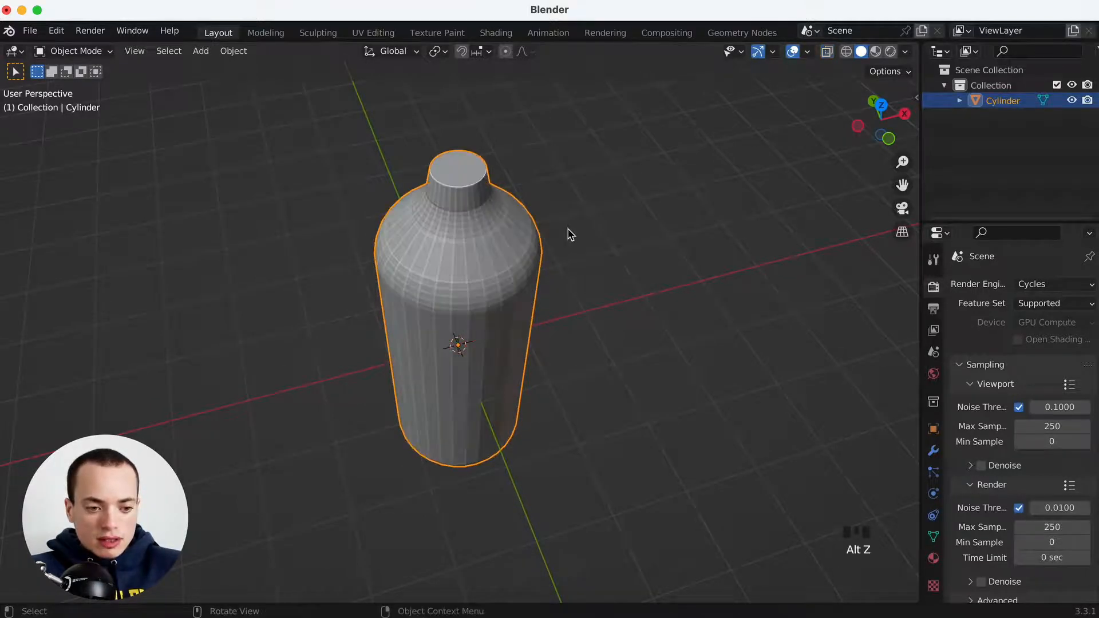
scroll(570, 234, "up", 5)
middle_click_drag(569, 234, 573, 270, "shift")
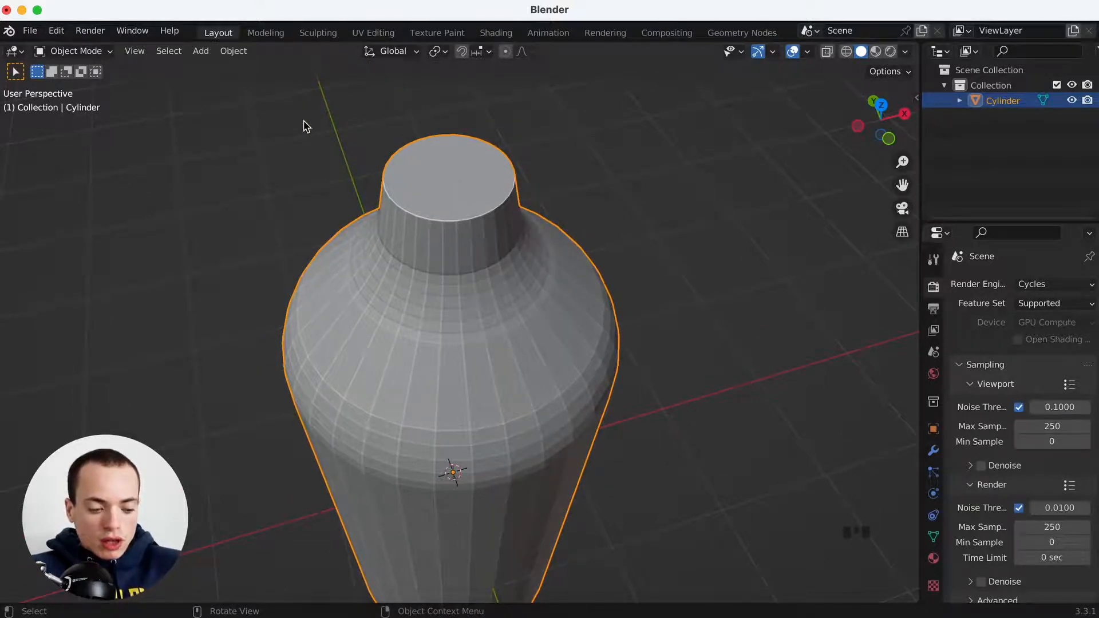
Delete the face closing the top of the neck in Edit Mode and inspect the interior through the opening
key("Tab")
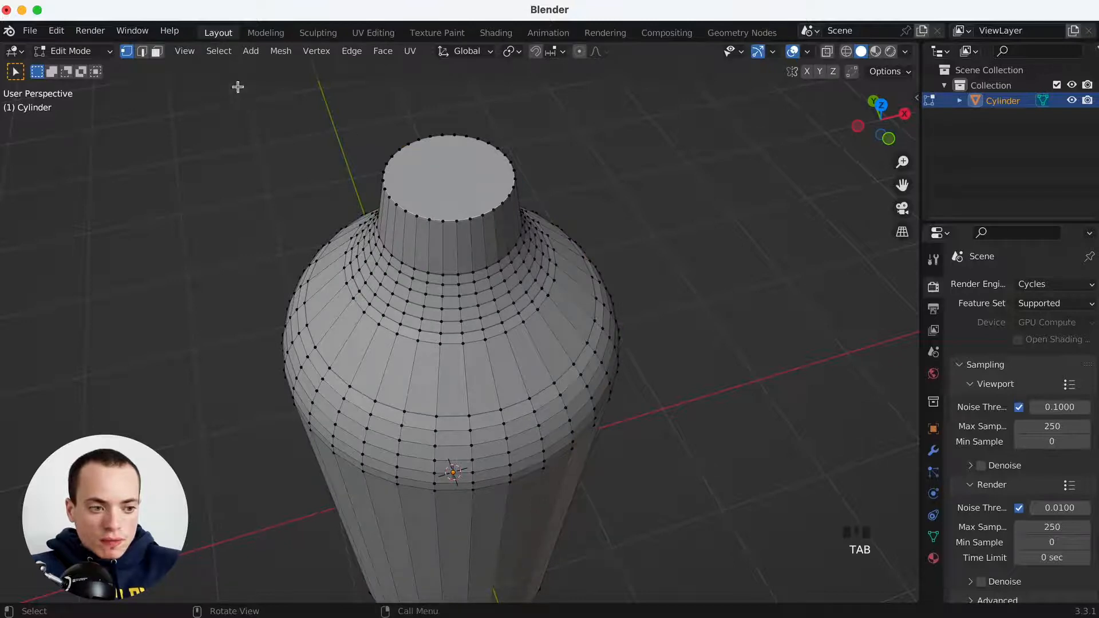
left_click(155, 53)
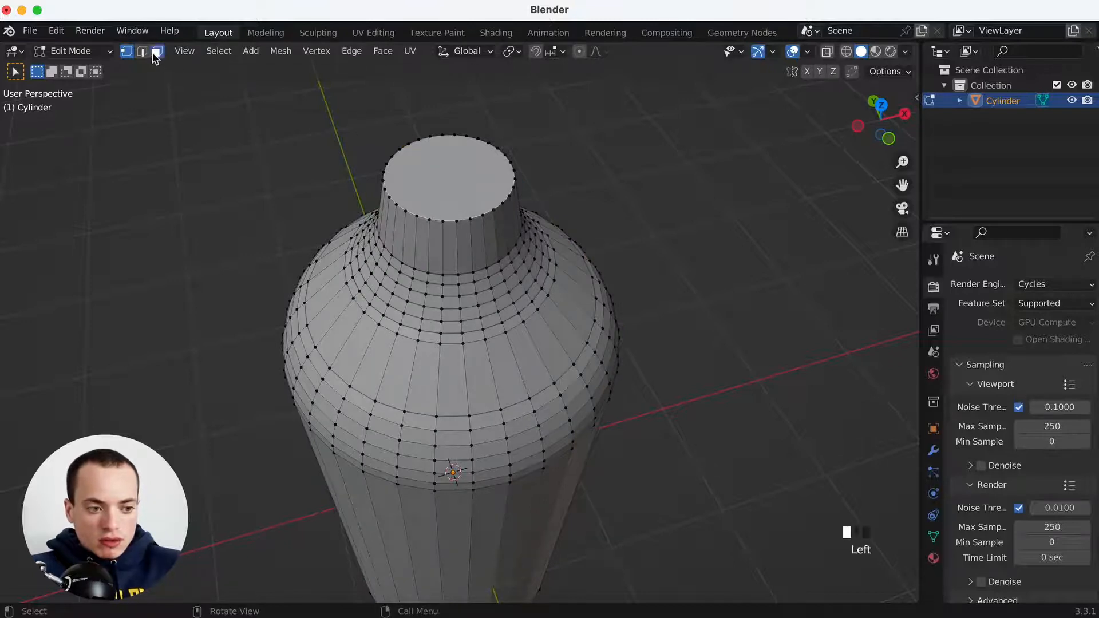
left_click(445, 175)
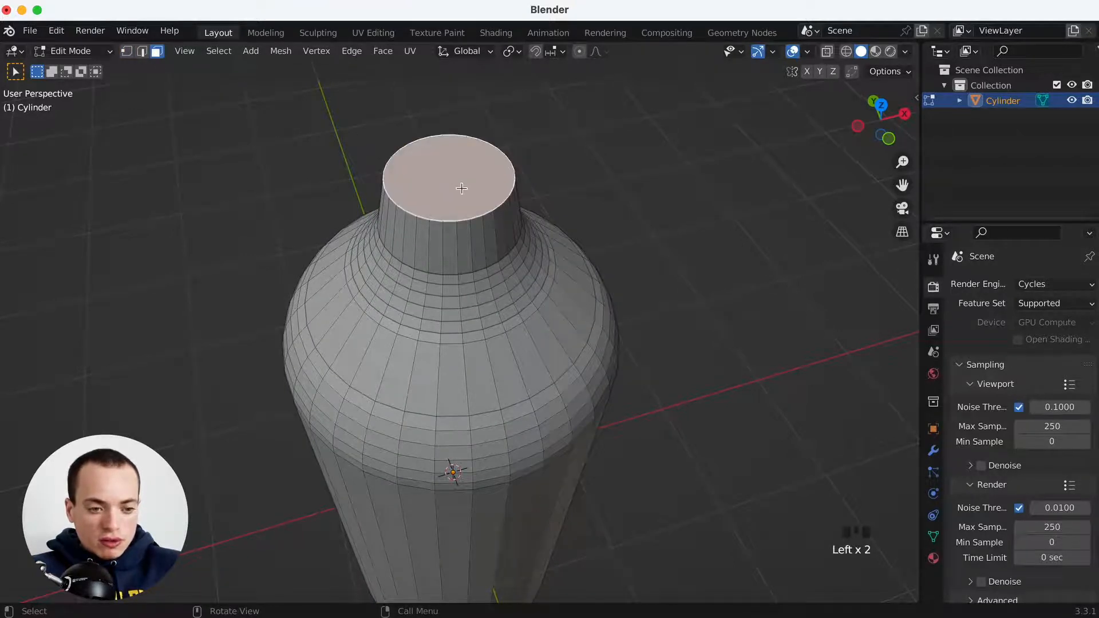
key("x")
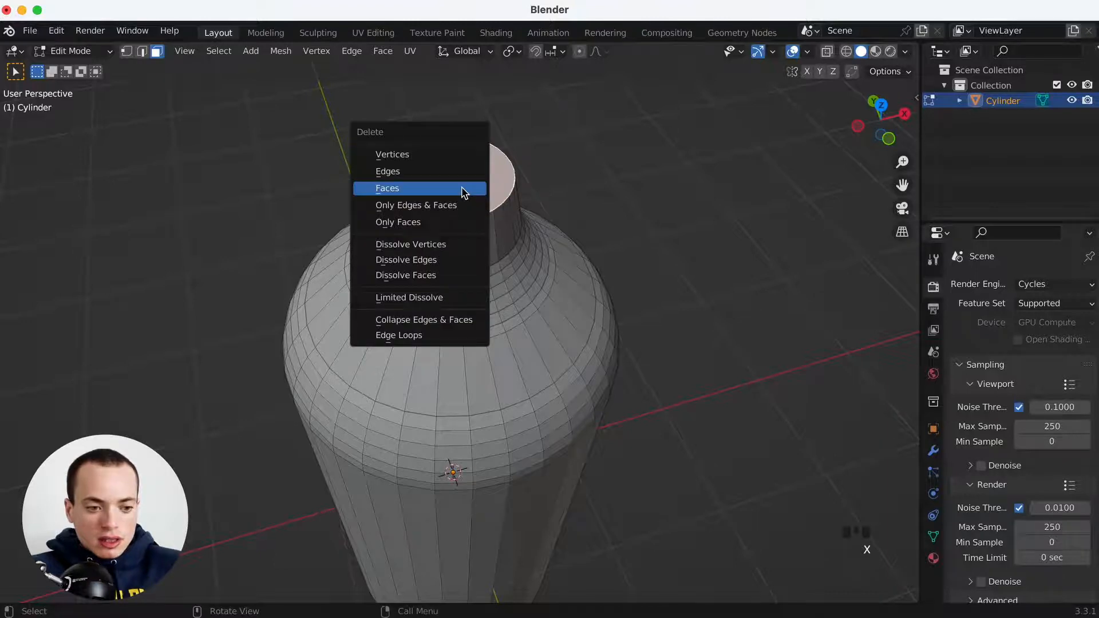
left_click(394, 189)
scroll(587, 191, "up", 10)
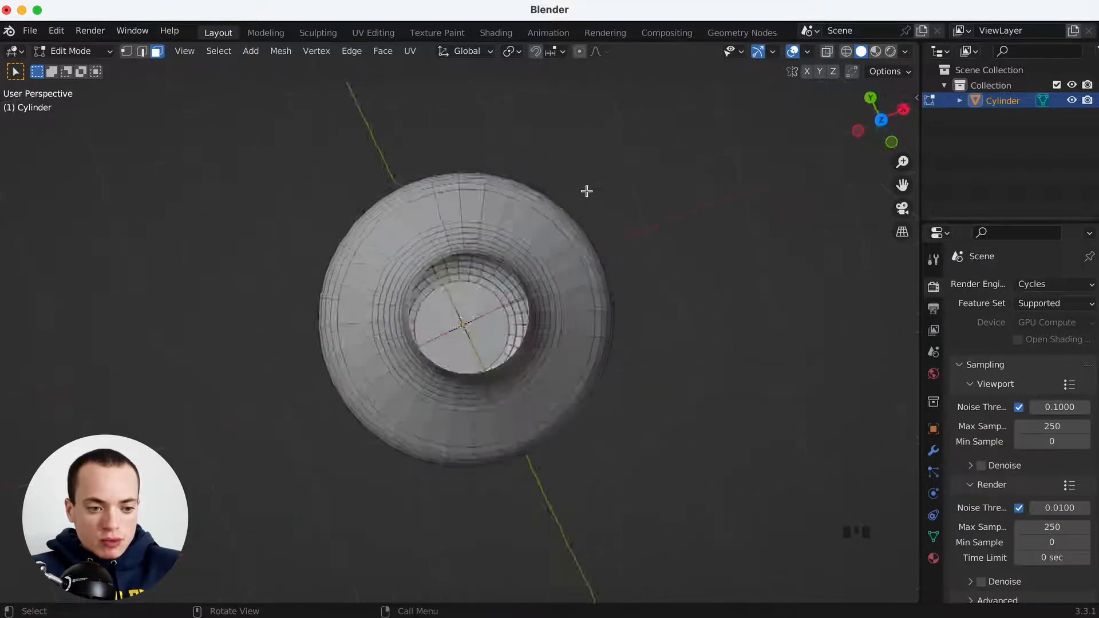
scroll(587, 191, "down", 10)
scroll(587, 190, "up", 10)
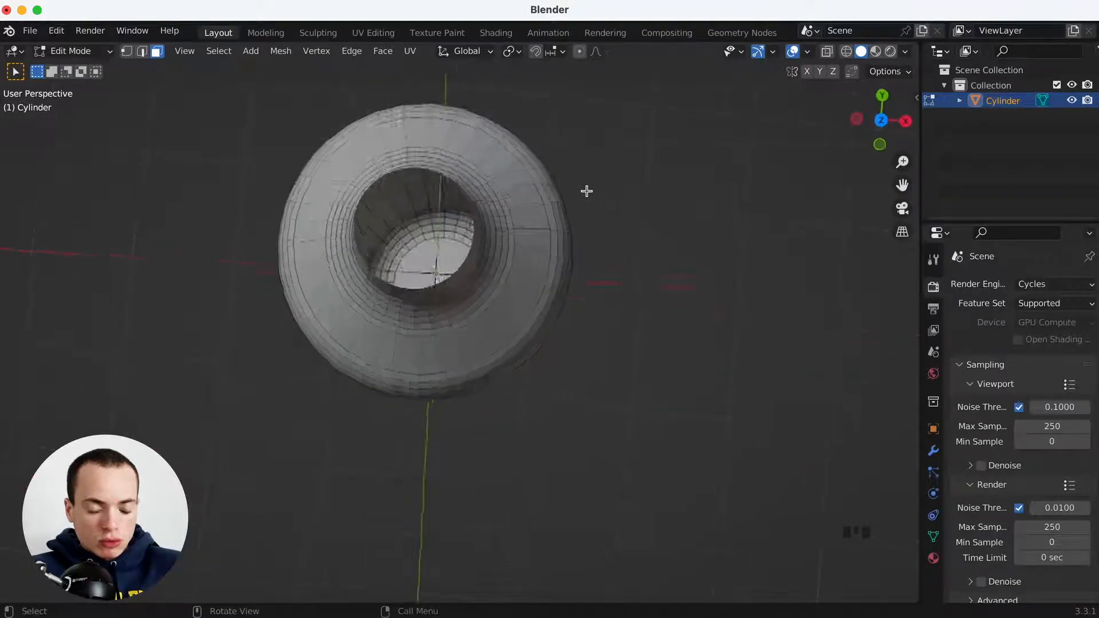
scroll(587, 190, "down", 8)
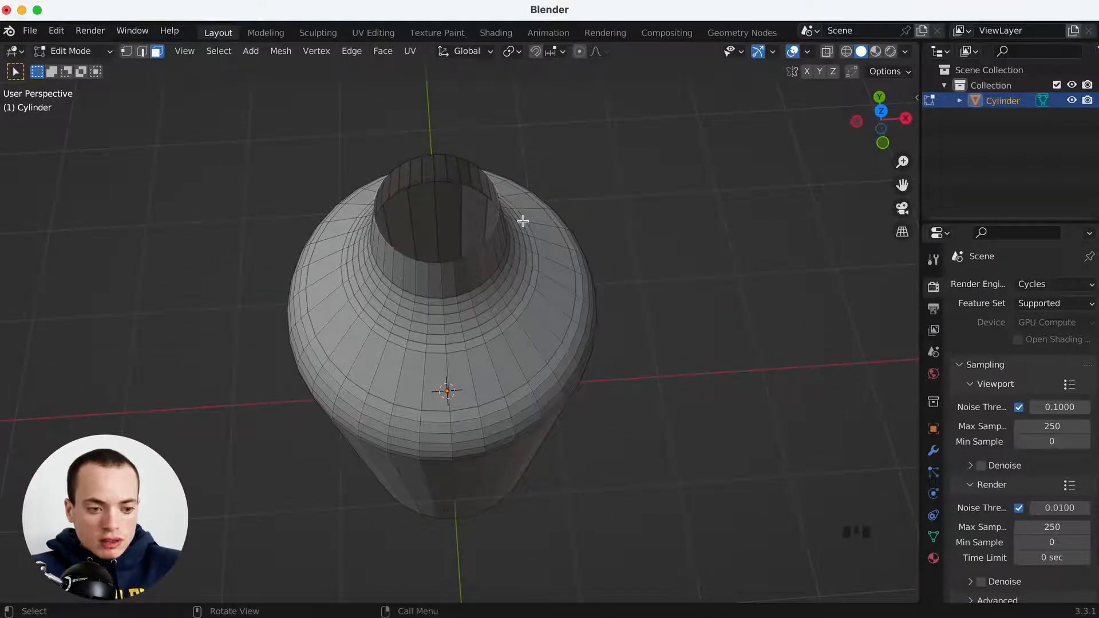
key("Tab")
key("Tab")
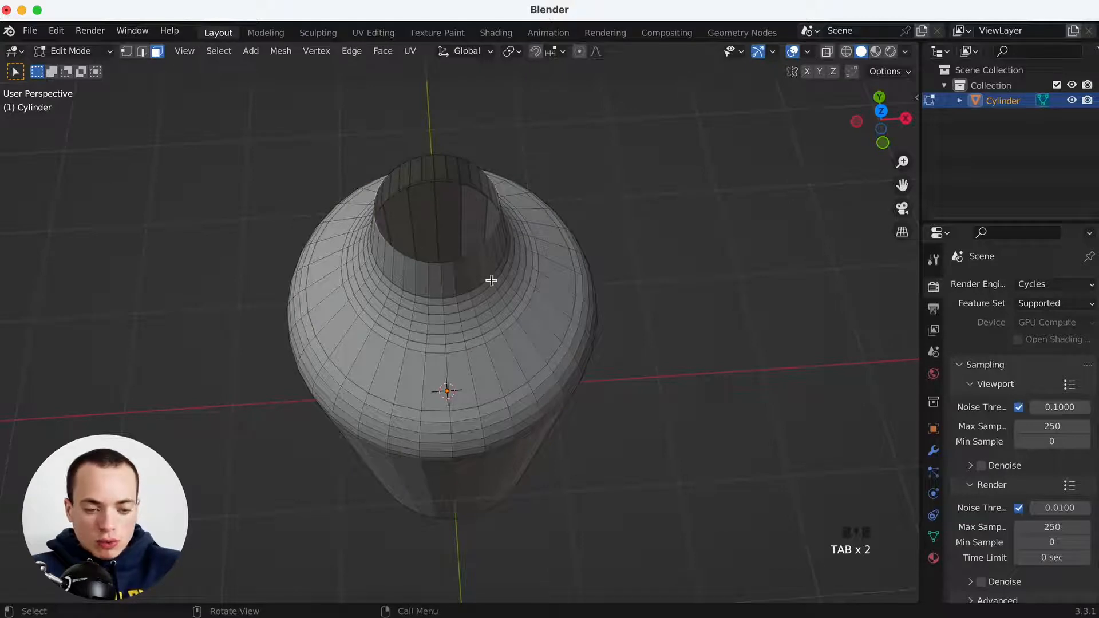
Select the whole bottle mesh and extrude all its faces in place without moving them
key("a")
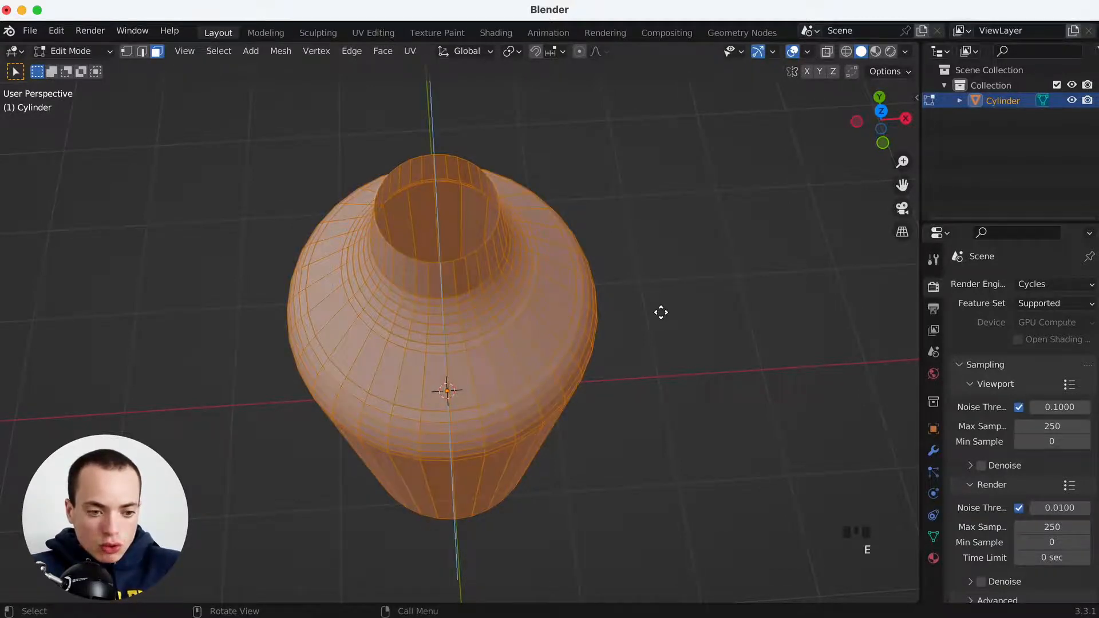
key("e")
right_click(644, 297)
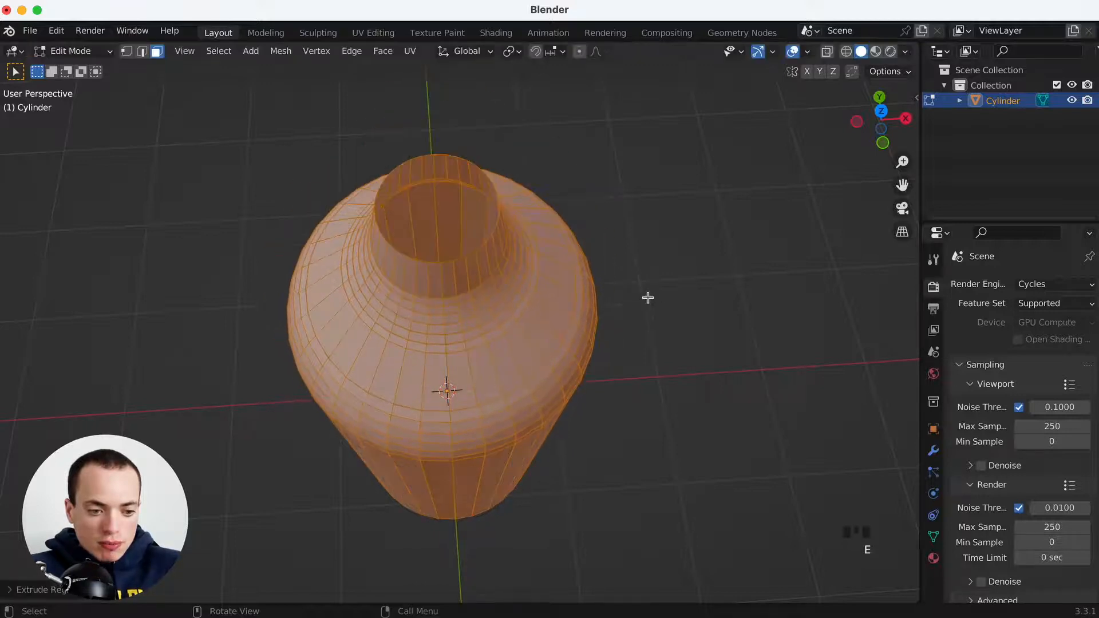
Try scaling the extruded shell uniformly on all axes, and undo the attempt
key("s")
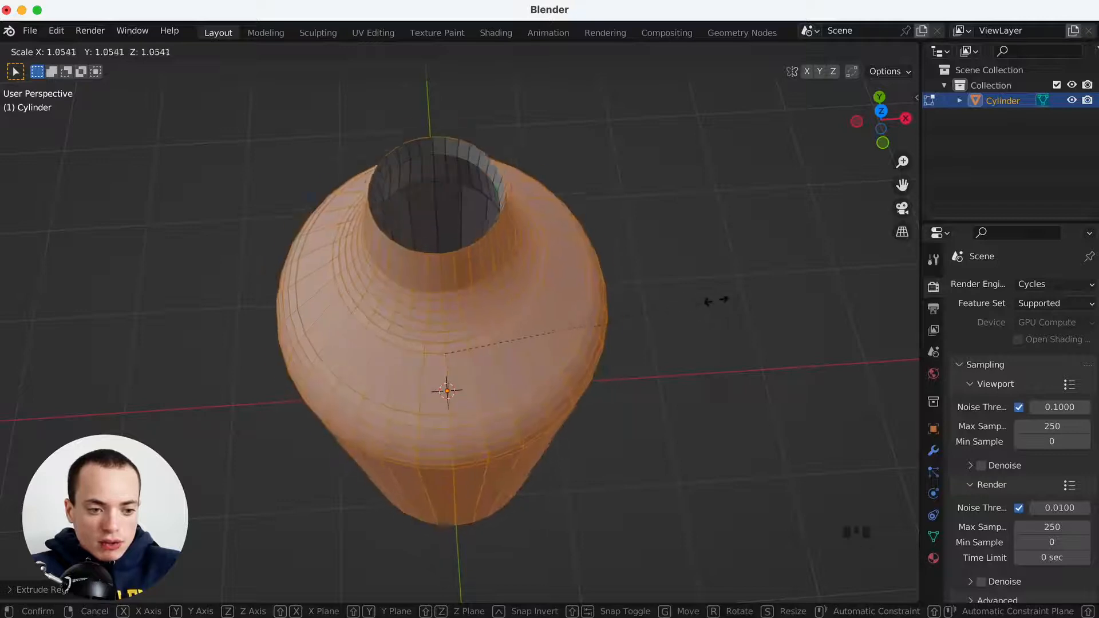
left_click(674, 301)
scroll(676, 302, "up", 5)
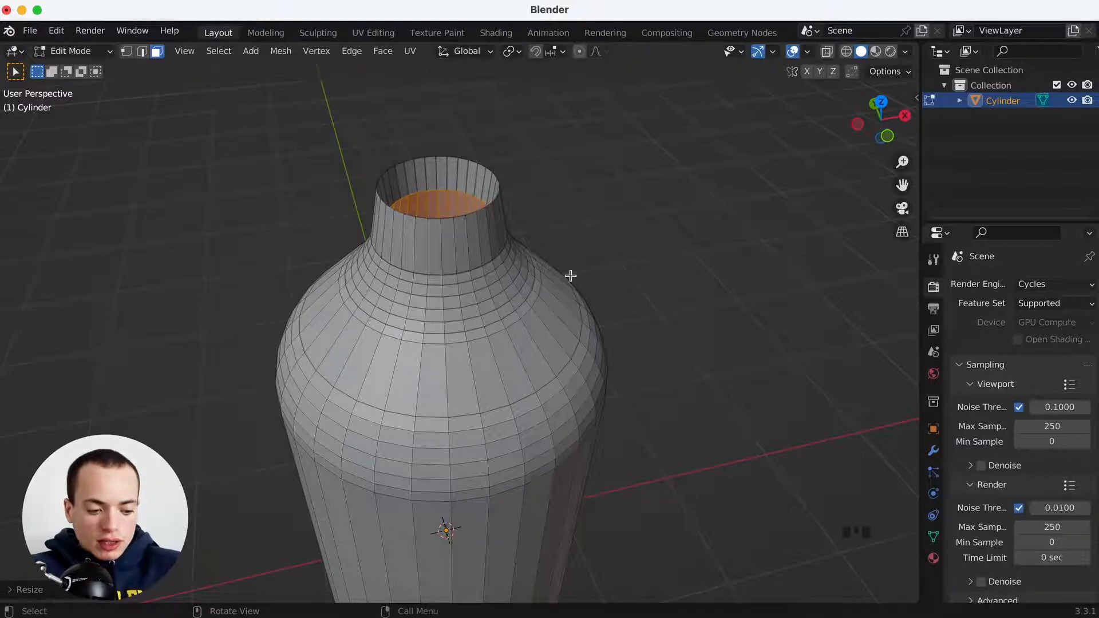
key("a")
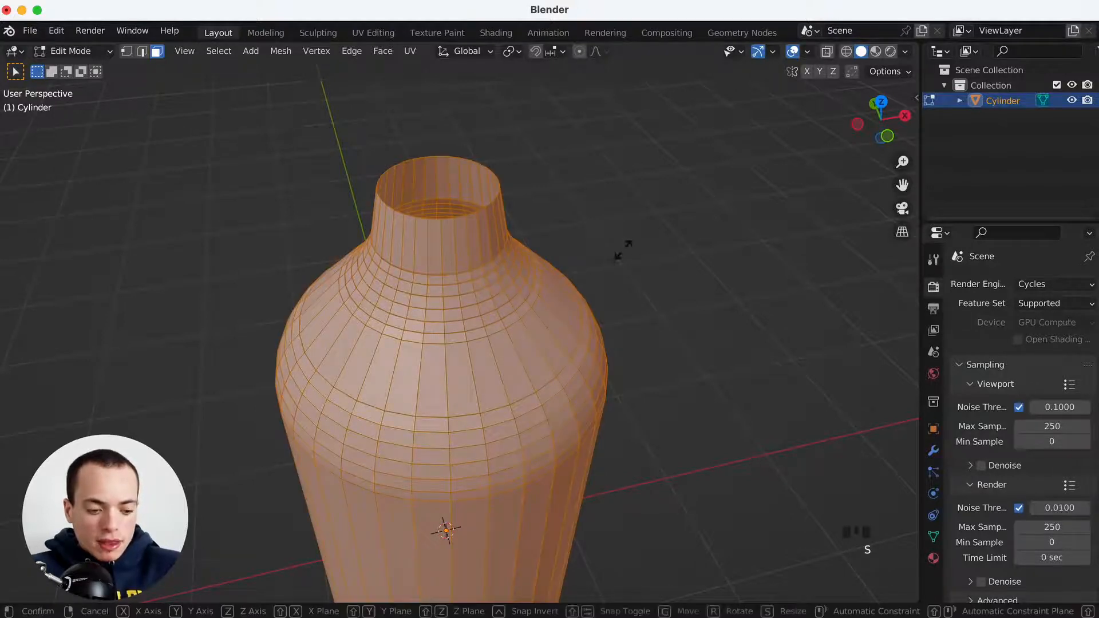
key("ctrl+z")
Scale the extruded shell inward with the global Z axis locked to give the bottle wall thickness, and deselect it
key("s")
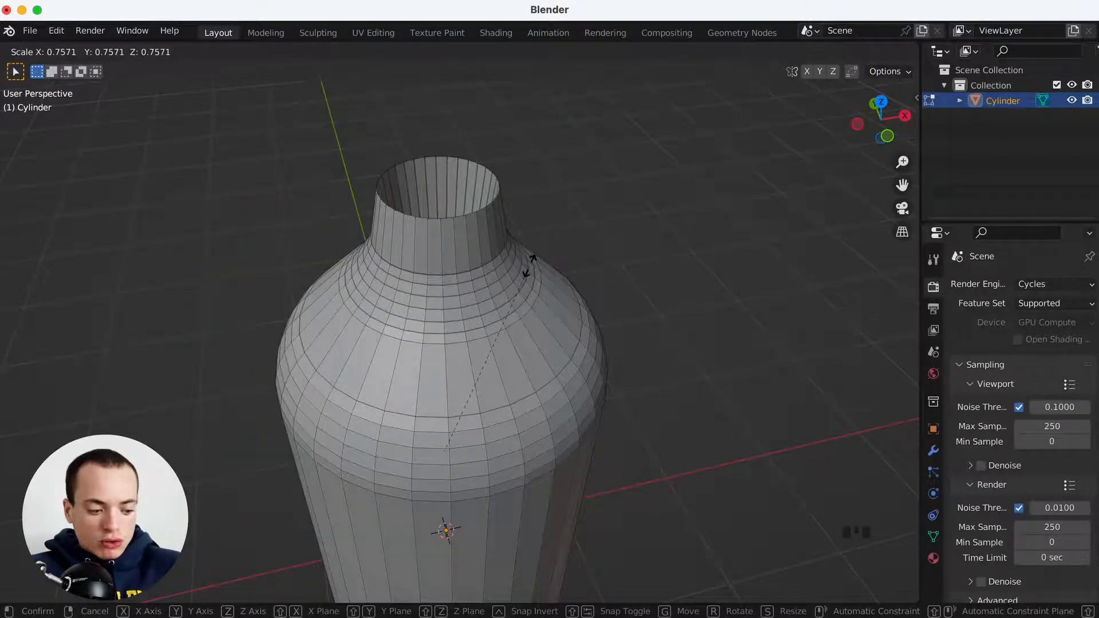
key("shift+z")
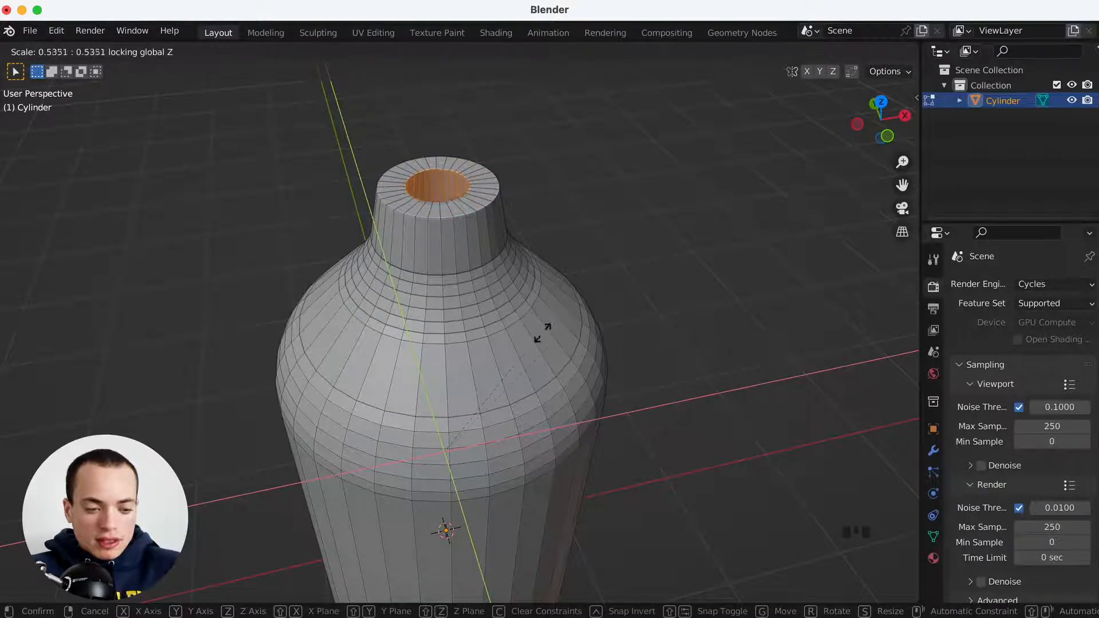
left_click(574, 317)
middle_click_drag(574, 317, 574, 317)
scroll(574, 317, "down", 5, "shift")
left_click(652, 293)
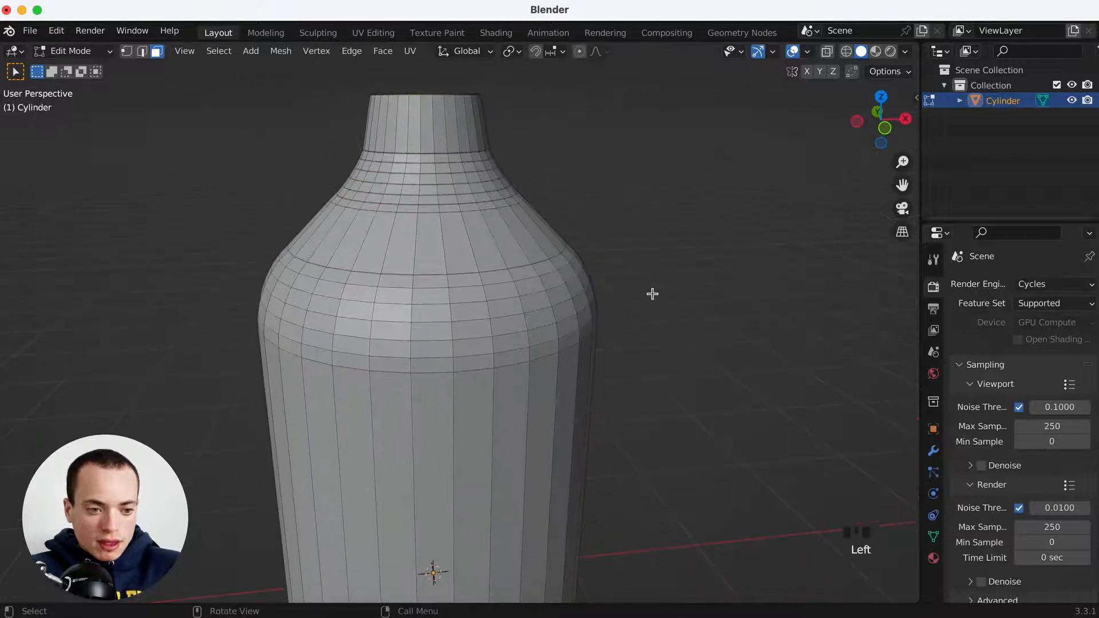
Select the inner and outer edge loops of the neck's rim, bevel both slightly with 6 segments, and deselect them
scroll(652, 293, "up", 8)
scroll(652, 293, "down", 6, "super")
scroll(652, 293, "up", 10)
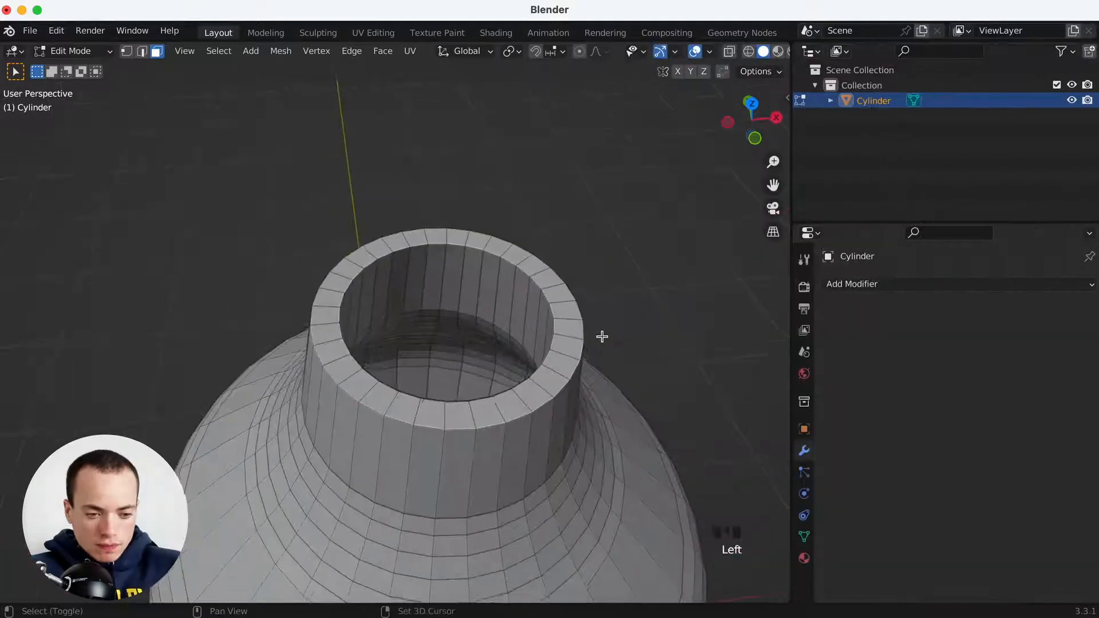
scroll(602, 337, "down", 3, "shift")
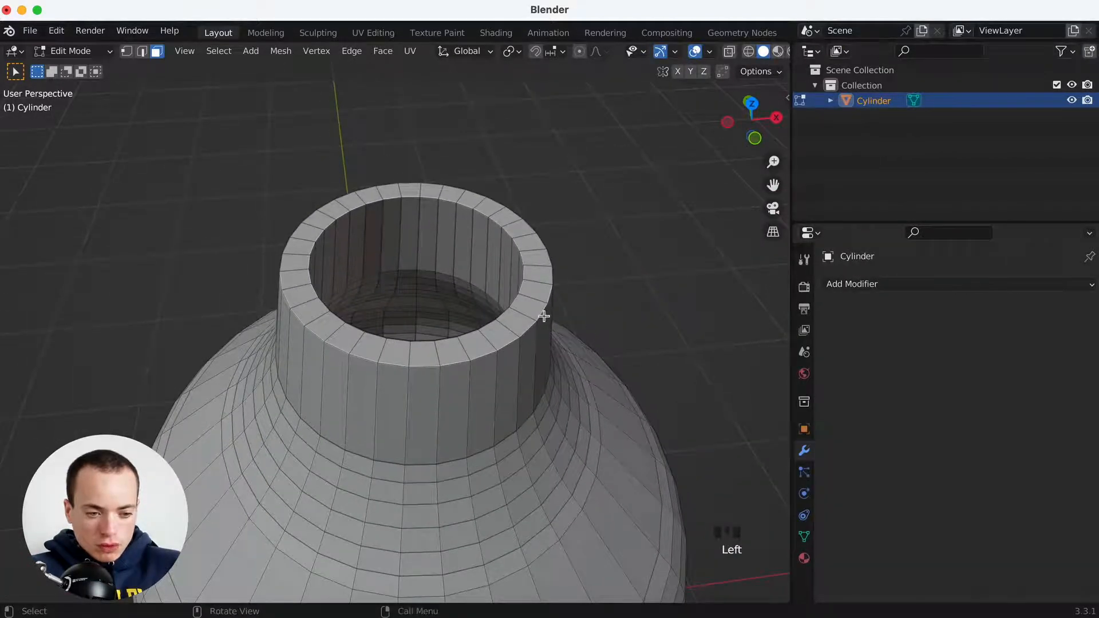
scroll(529, 311, "up", 3, "super")
scroll(524, 321, "down", 3)
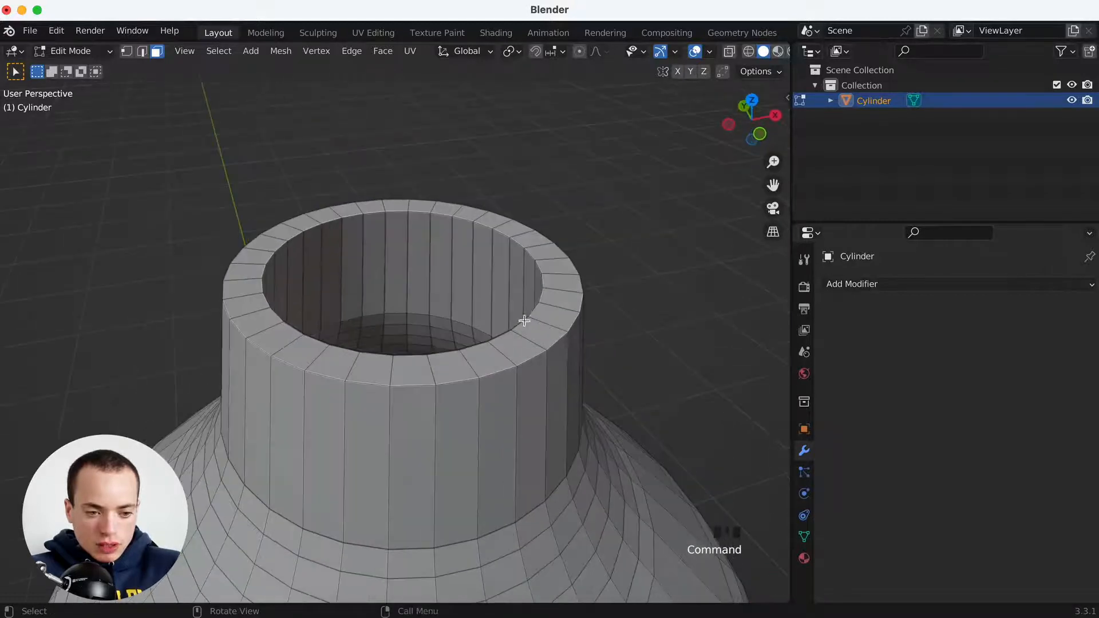
left_click(517, 329)
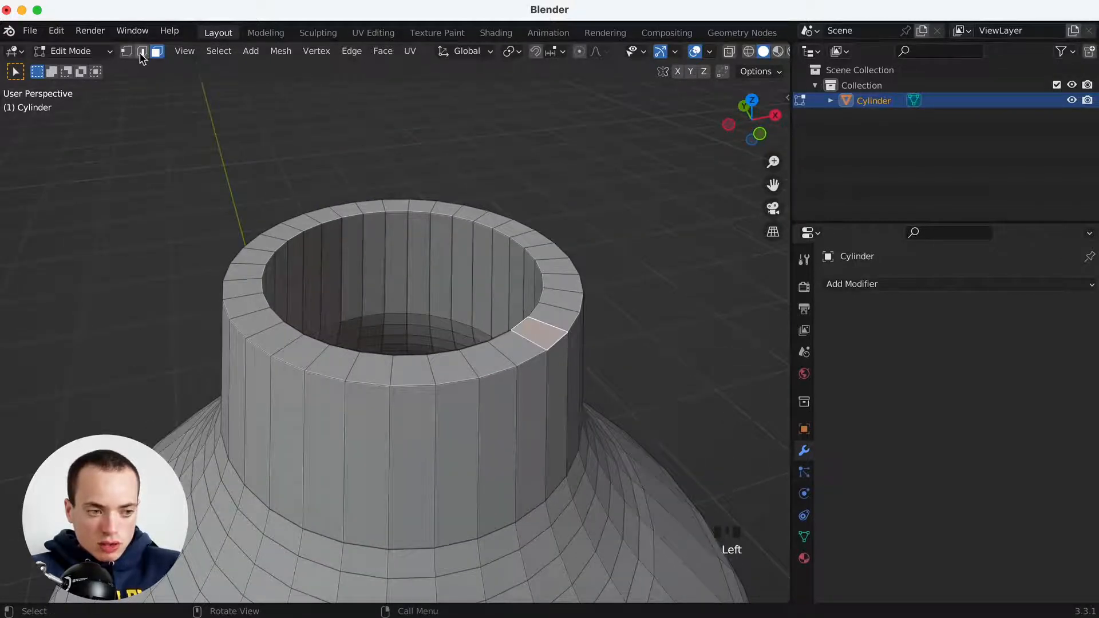
left_click(142, 53)
left_click(519, 324)
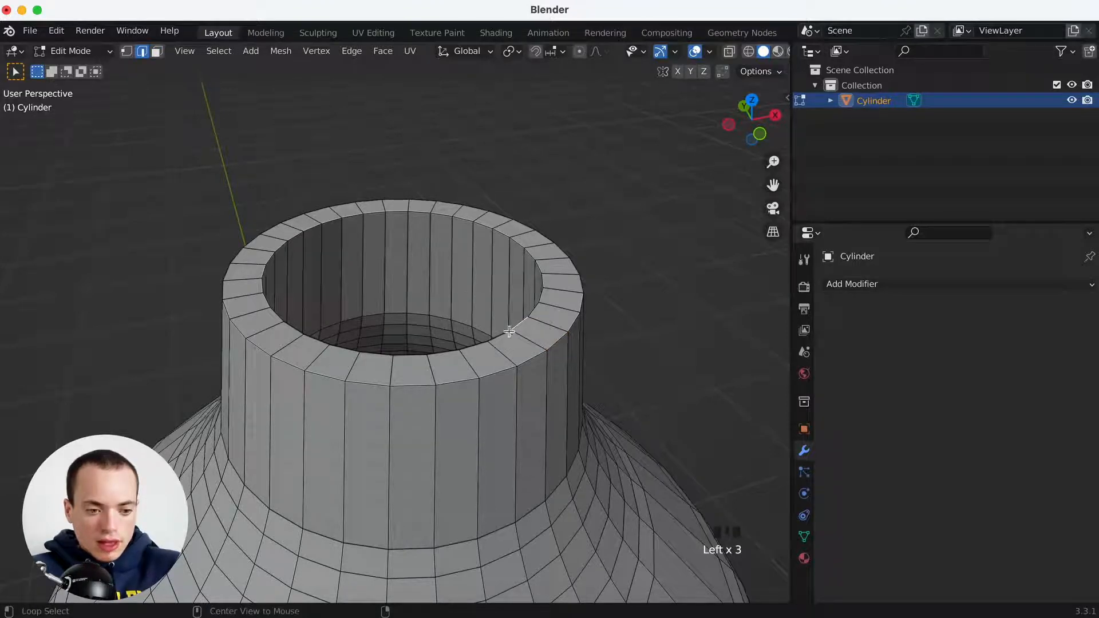
left_click(513, 328, "alt")
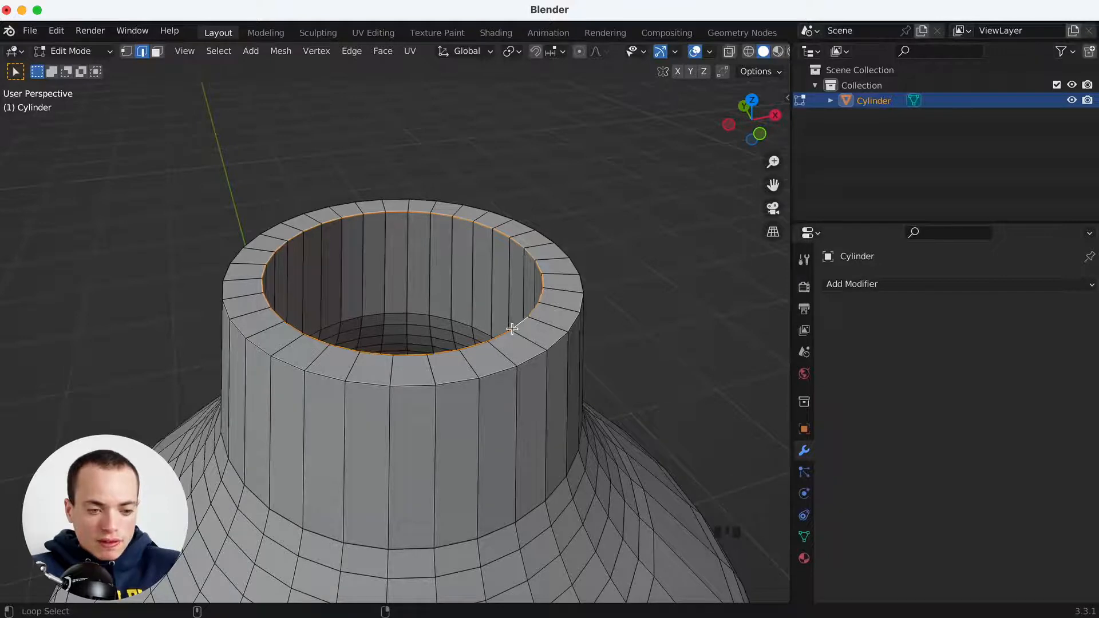
left_click(559, 344, "alt+shift")
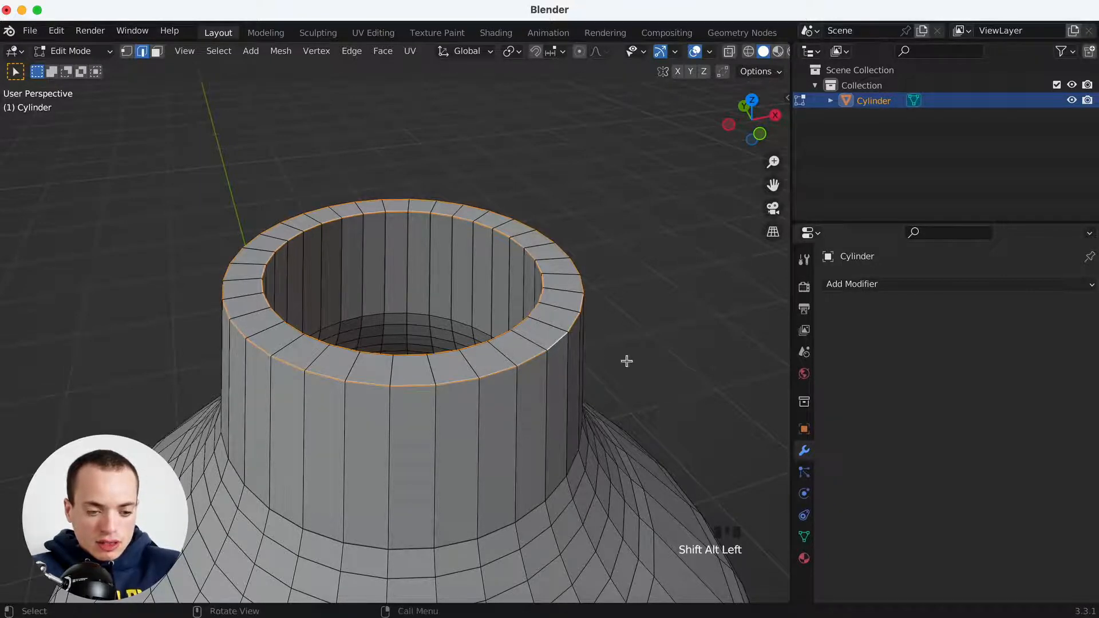
key("ctrl+b")
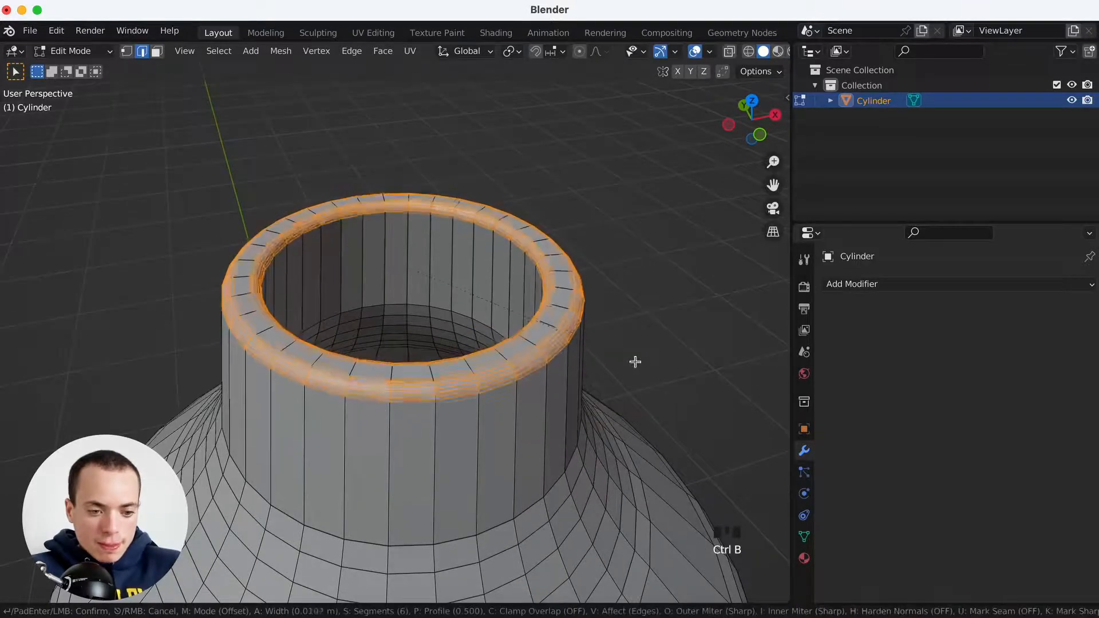
left_click(636, 362)
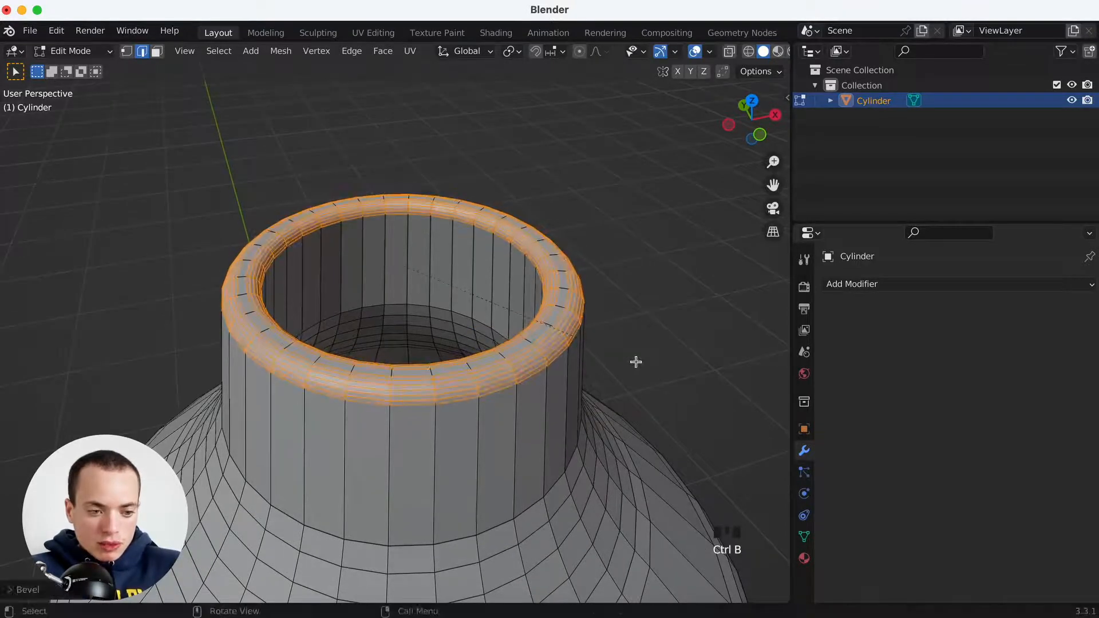
left_click(614, 330)
Return to Object Mode, deselect the bottle and examine its overall shape from neck to base
scroll(614, 330, "down", 10, "super")
scroll(613, 330, "down", 5)
key("Tab")
left_click(634, 402)
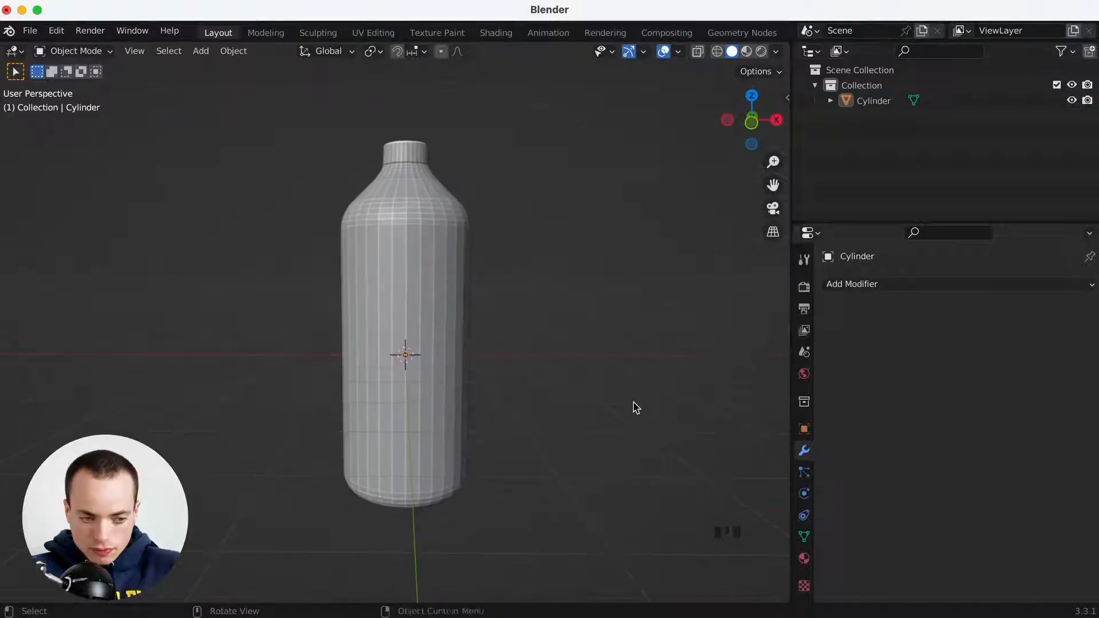
scroll(636, 408, "up", 5, "shift")
scroll(468, 267, "up", 5, "super")
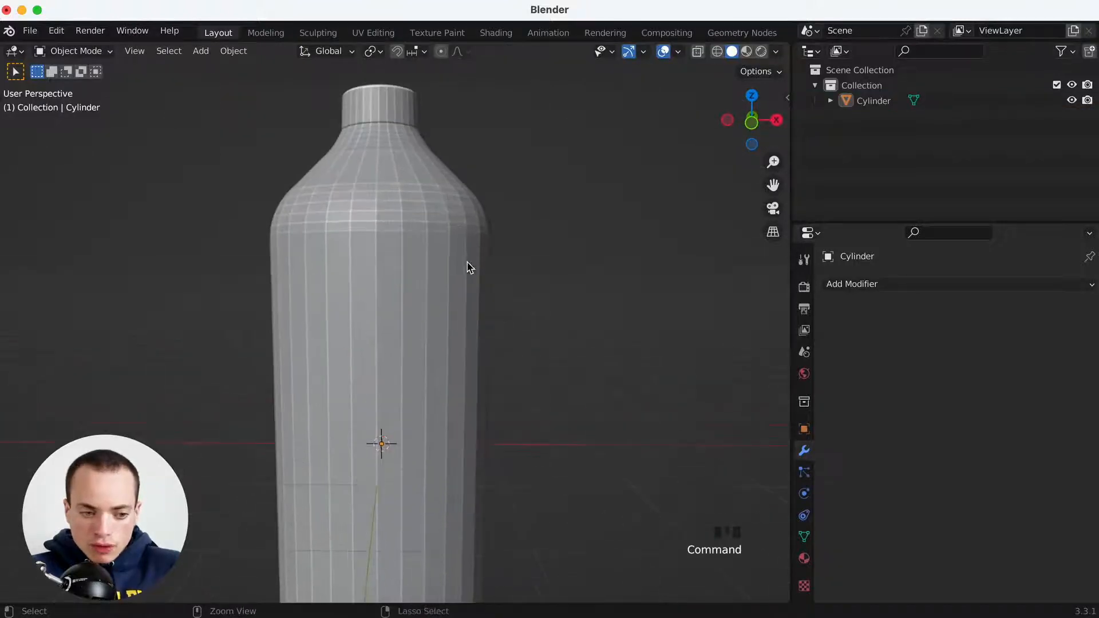
scroll(479, 475, "down", 3, "super")
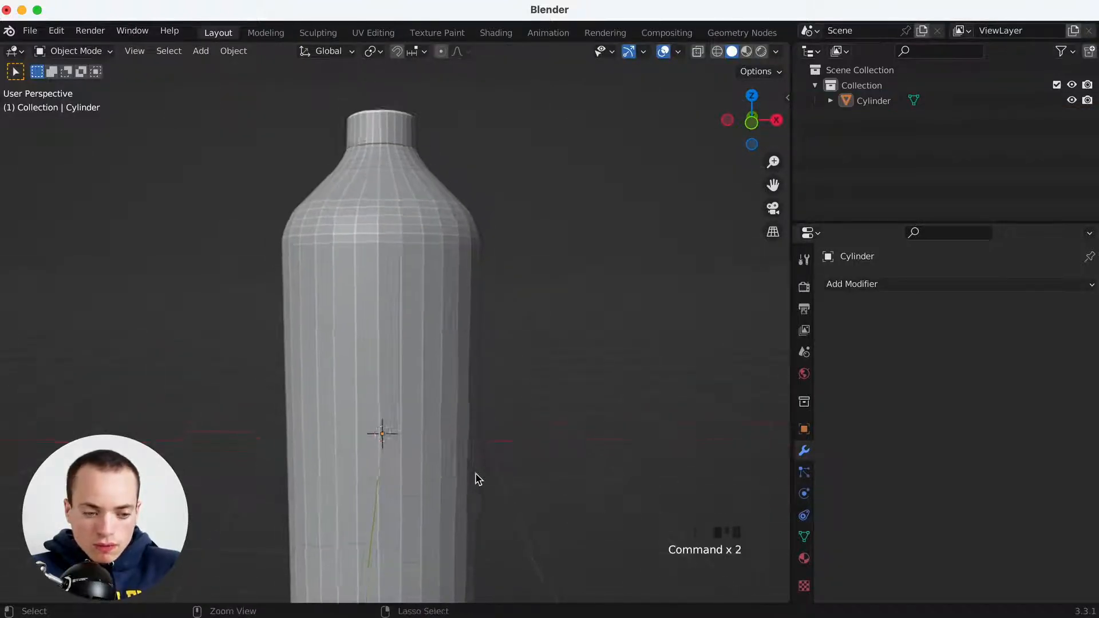
scroll(449, 322, "left", 3)
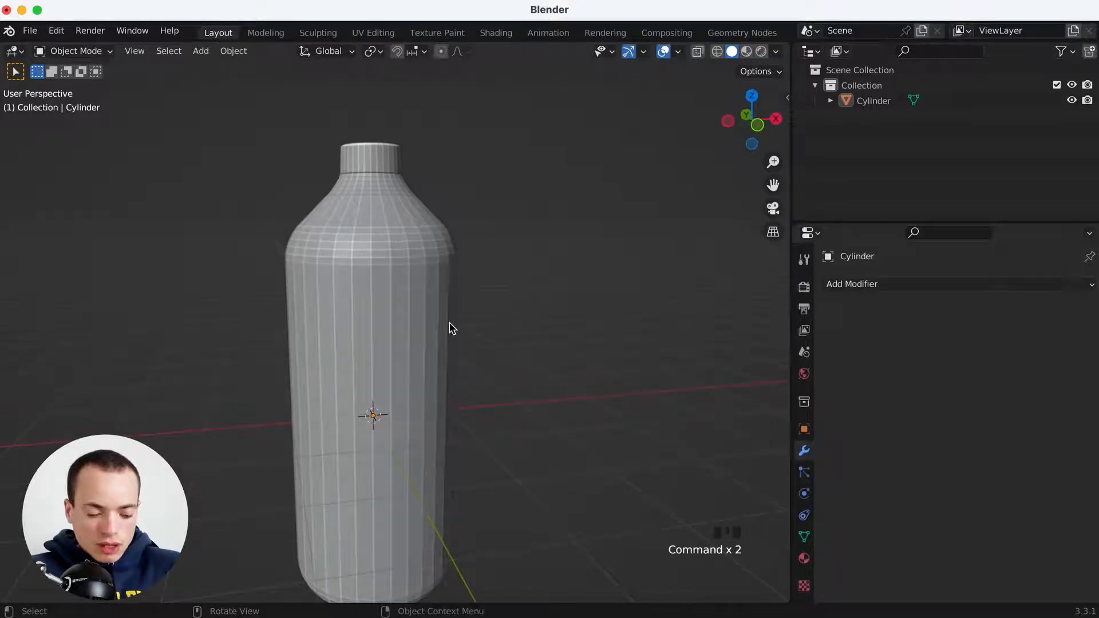
Select the bottle and enter Edit Mode with edge selection in the front orthographic view
left_click(396, 319)
key("Tab")
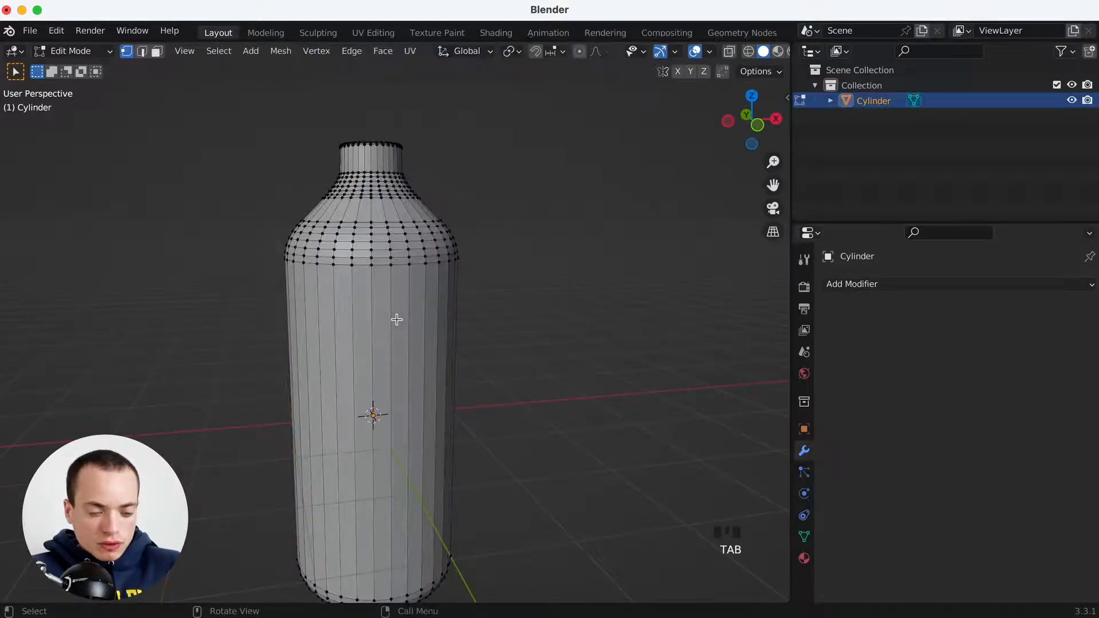
scroll(390, 321, "right", 3)
key("KP_1")
key("2")
scroll(470, 302, "down", 3, "shift")
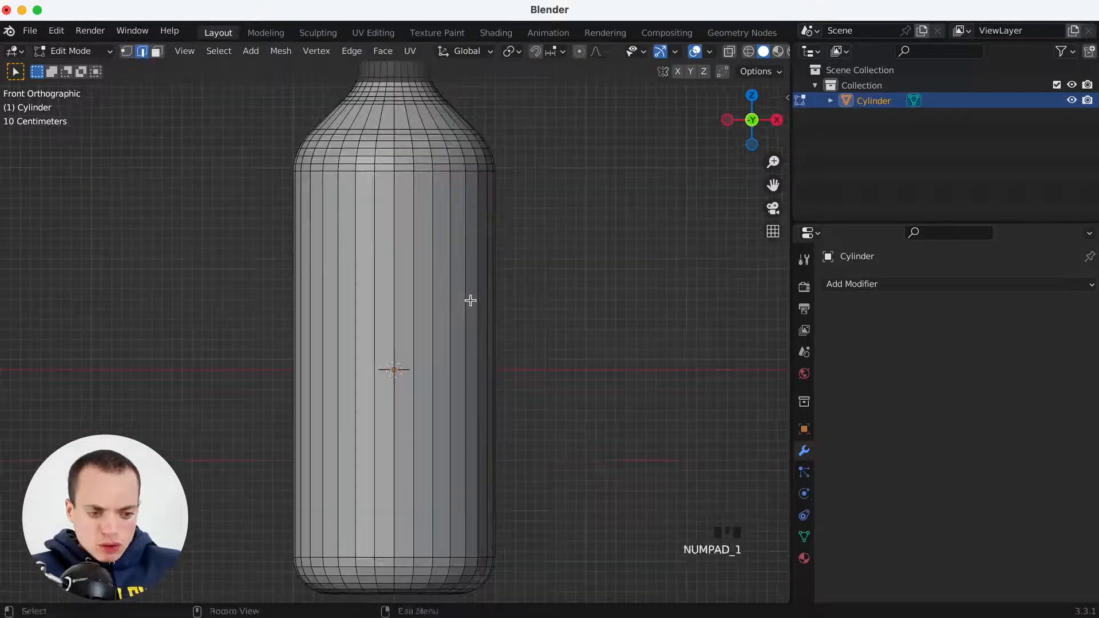
scroll(471, 300, "down", 3, "super")
scroll(471, 300, "up", 2, "super")
scroll(471, 301, "left", 1, "shift")
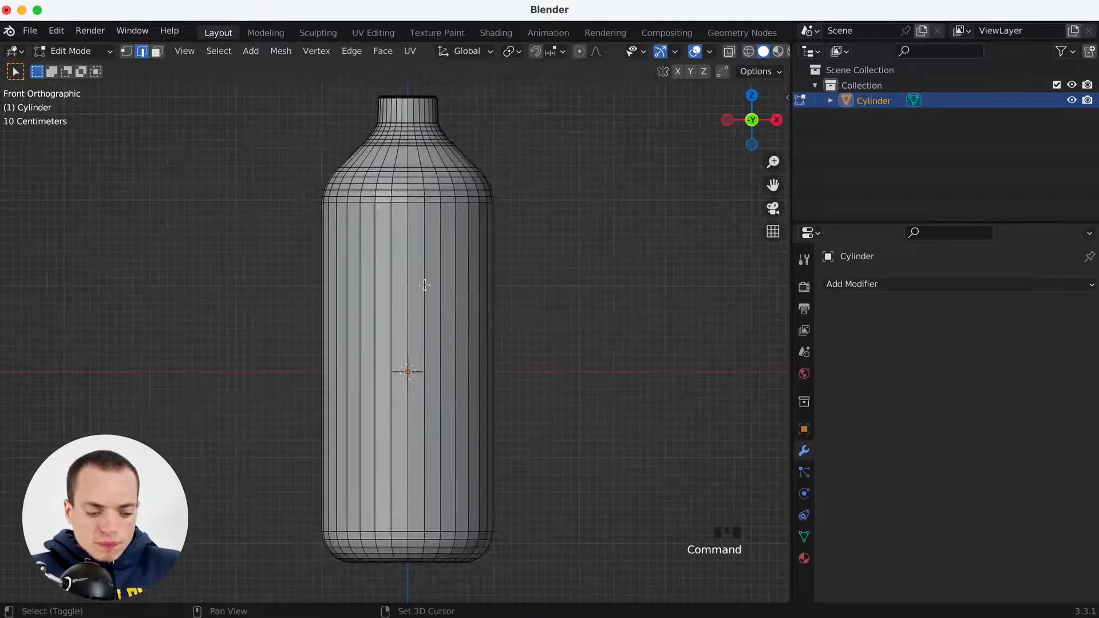
Add 7 evenly spaced horizontal loop cuts along the bottle's straight body, without sliding them
key("ctrl+r")
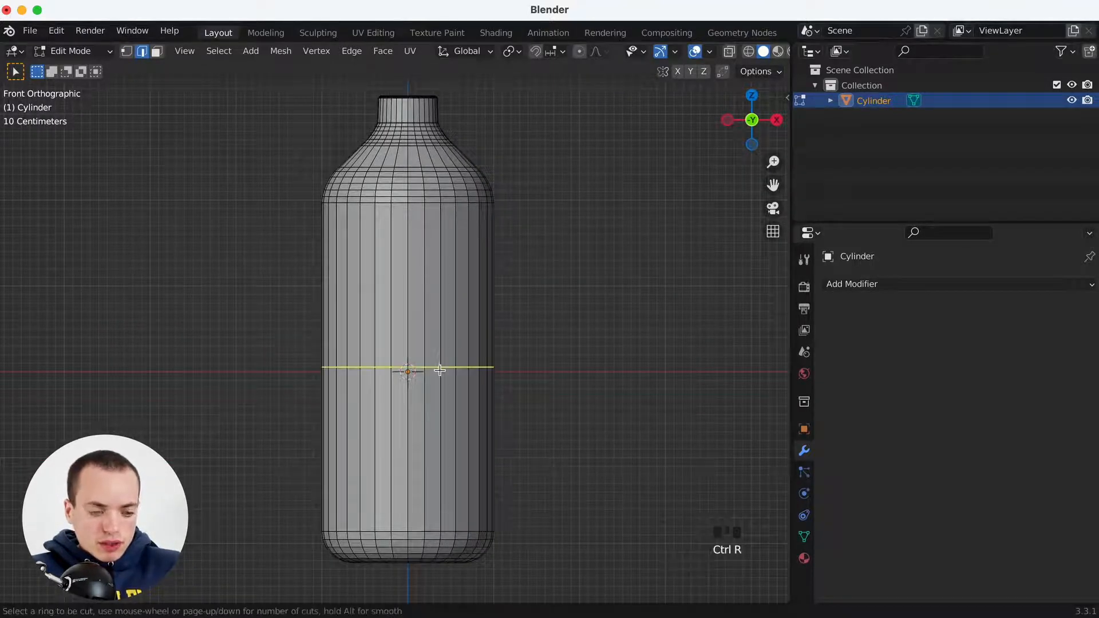
scroll(439, 371, "up", 19)
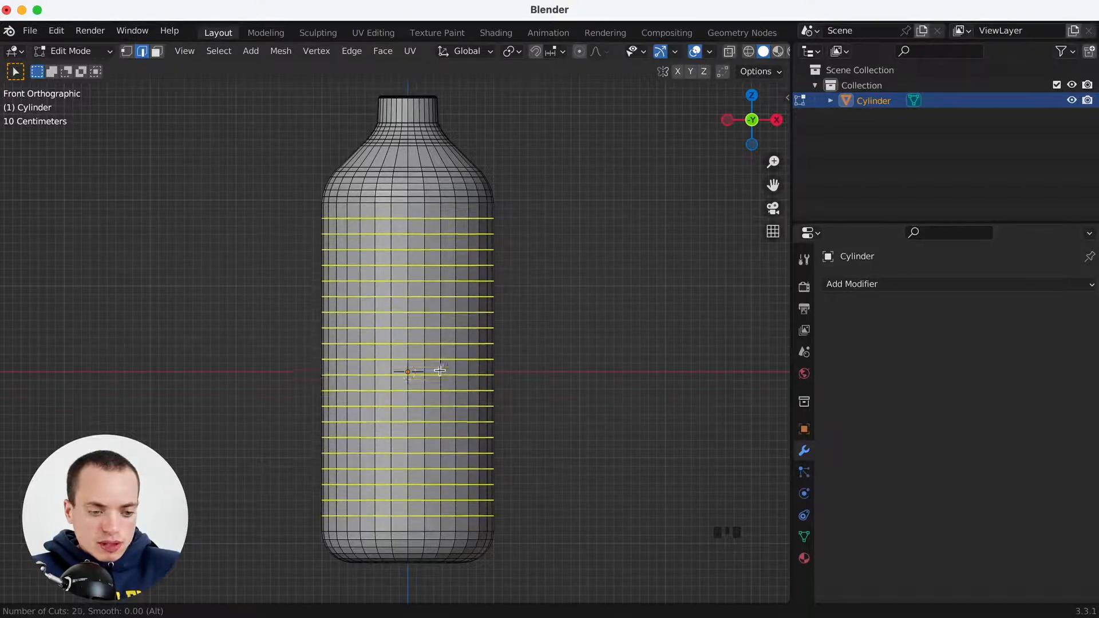
scroll(439, 370, "down", 13)
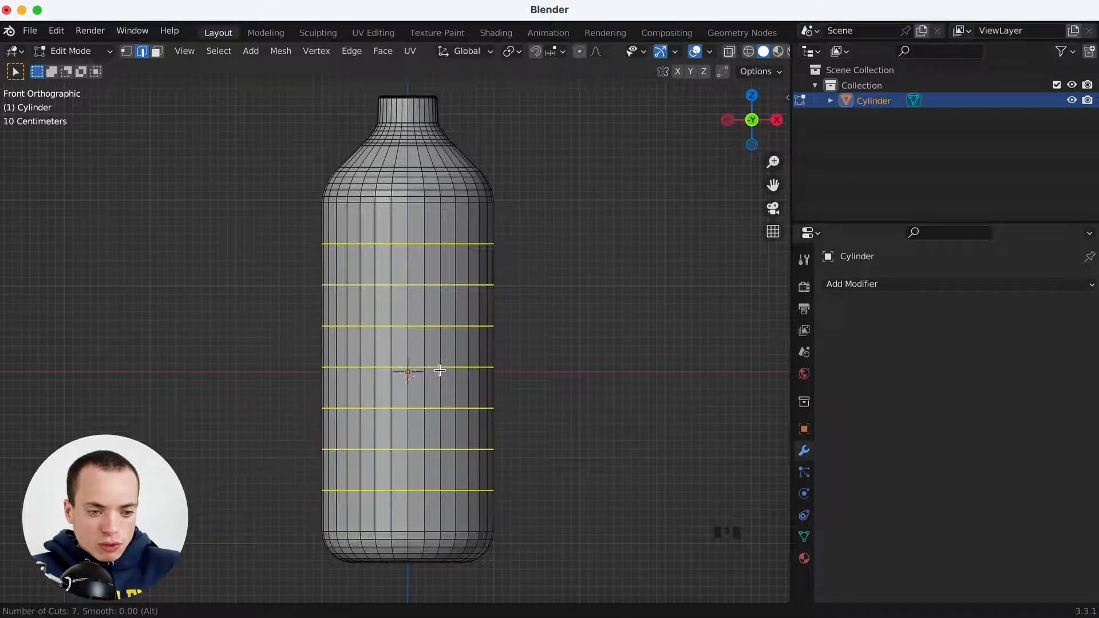
left_click(440, 371)
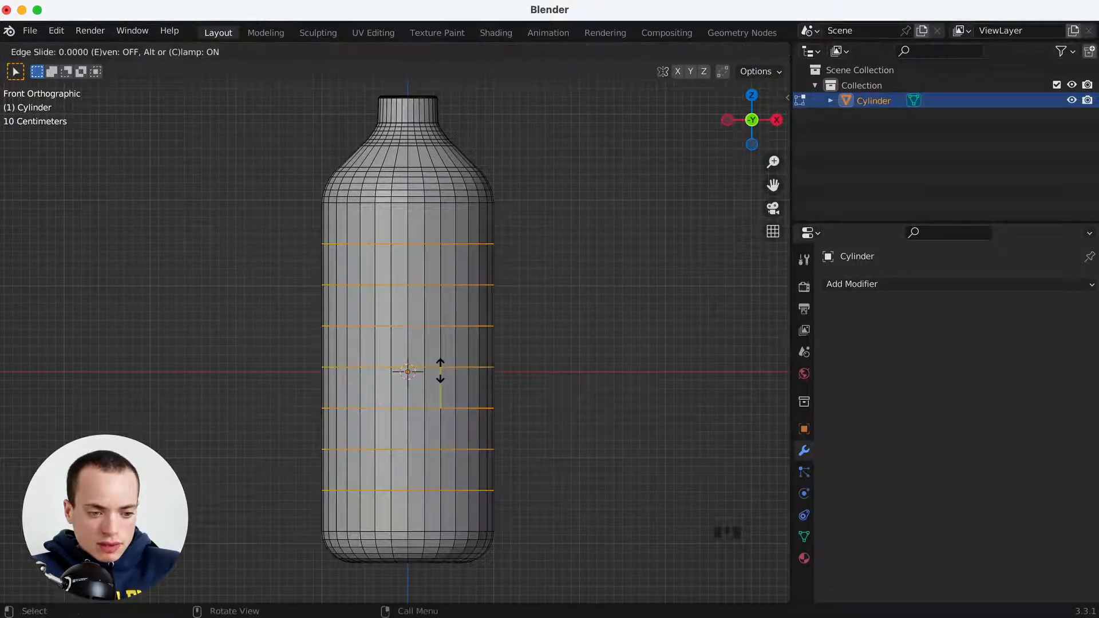
right_click(440, 370)
Bevel the seven body loops into narrow bands with a width of about 0.054 m and 1 segment
scroll(440, 370, "up", 4)
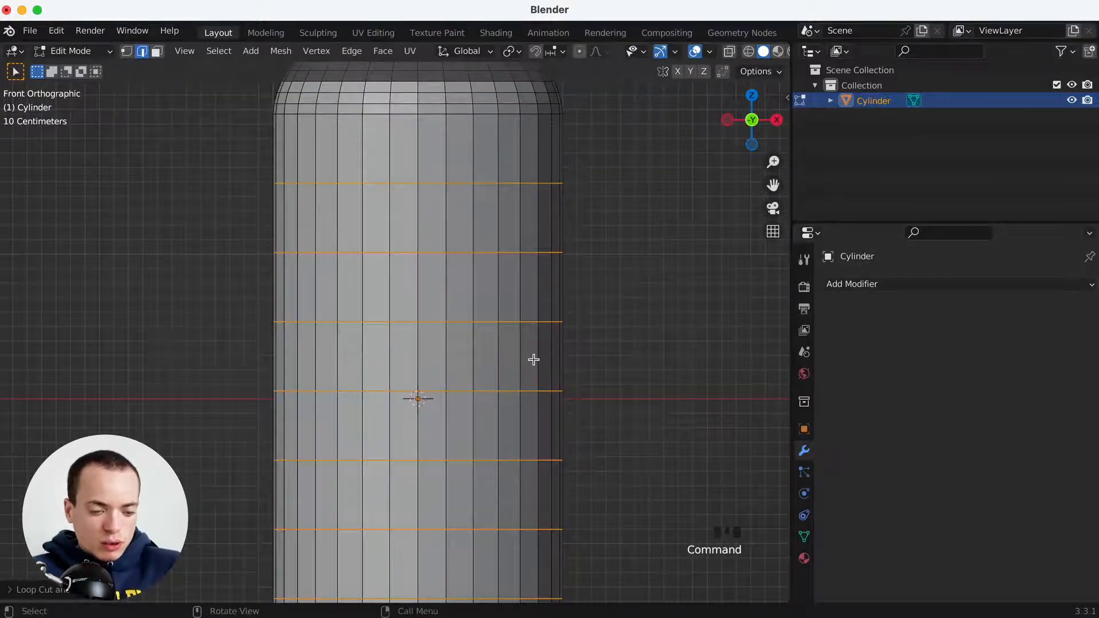
key("ctrl+b")
scroll(541, 362, "down", 5)
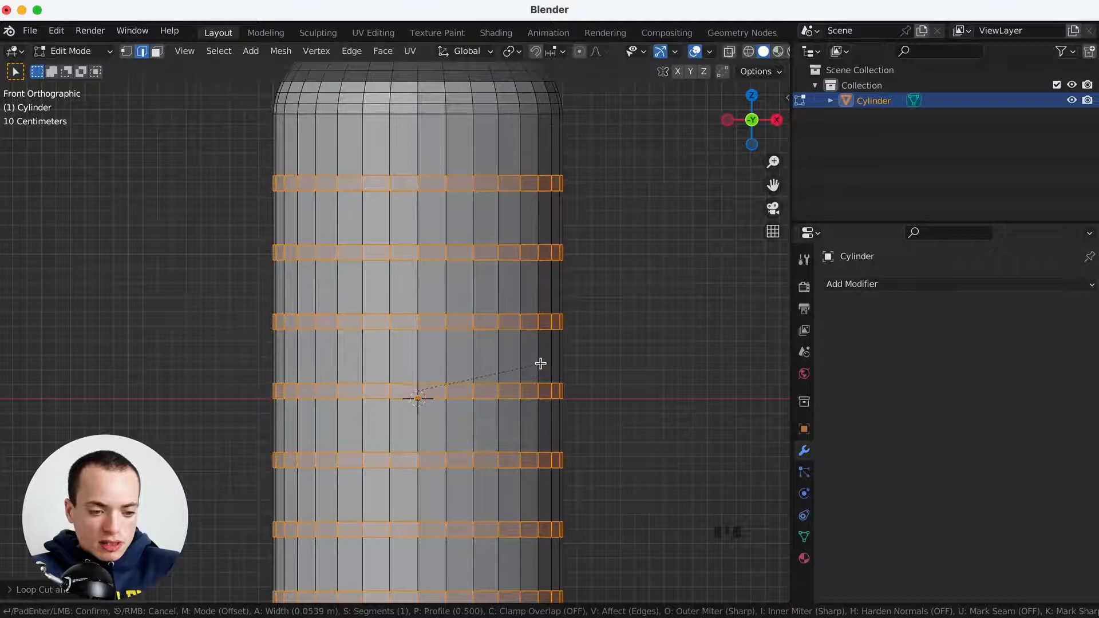
left_click(541, 364)
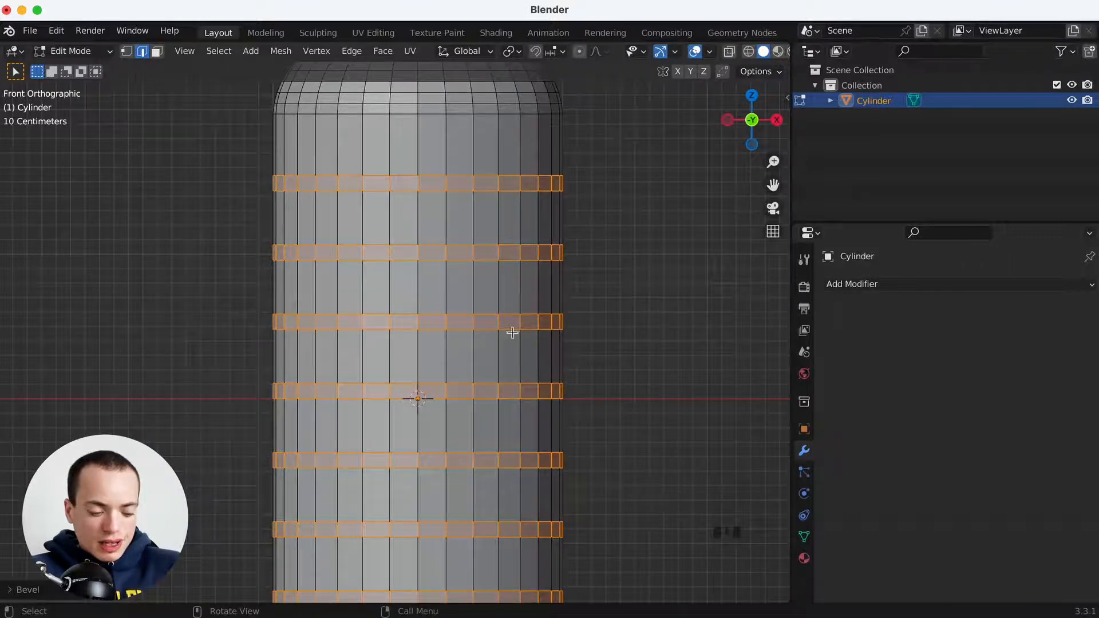
Extrude the seven bands in place, scale them slightly inward with the global Z axis locked to form grooves, and deselect them
key("e")
left_click(726, 387)
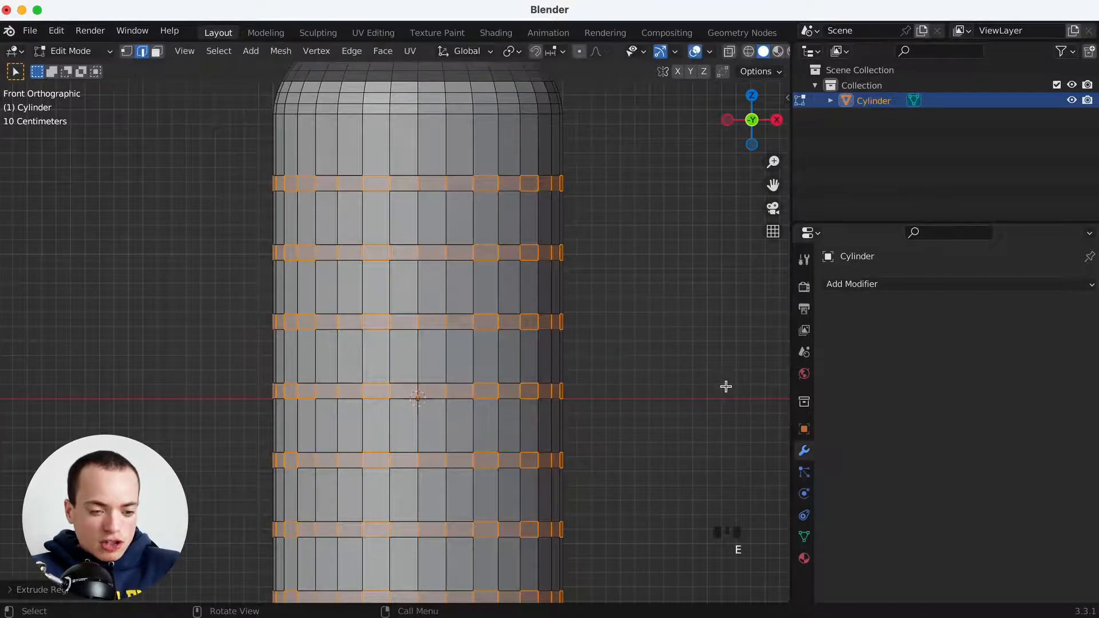
key("s")
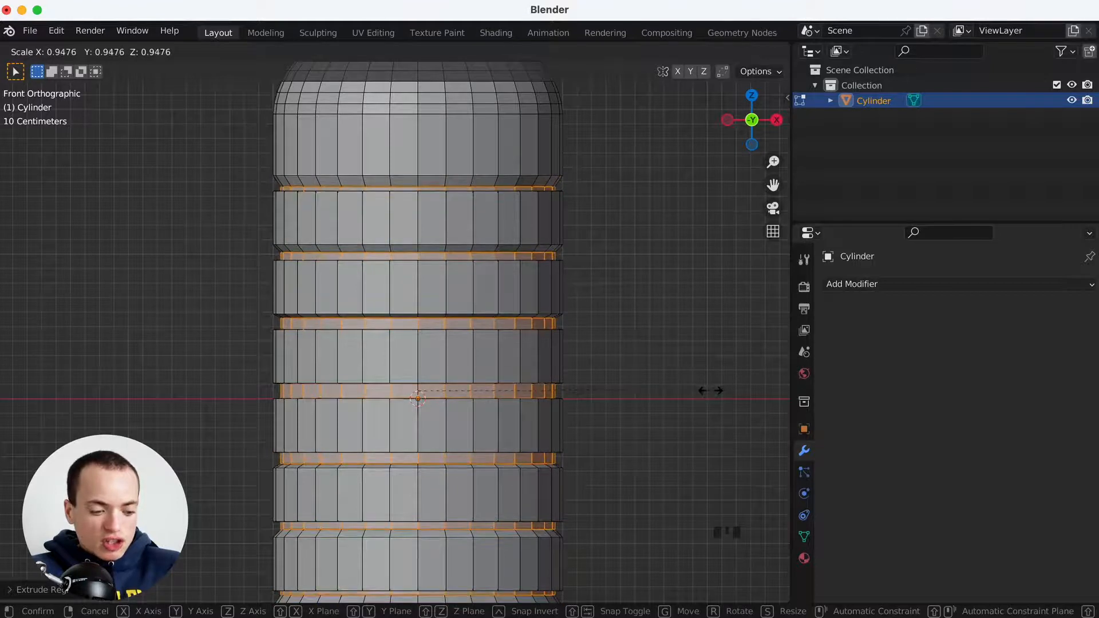
key("shift+z")
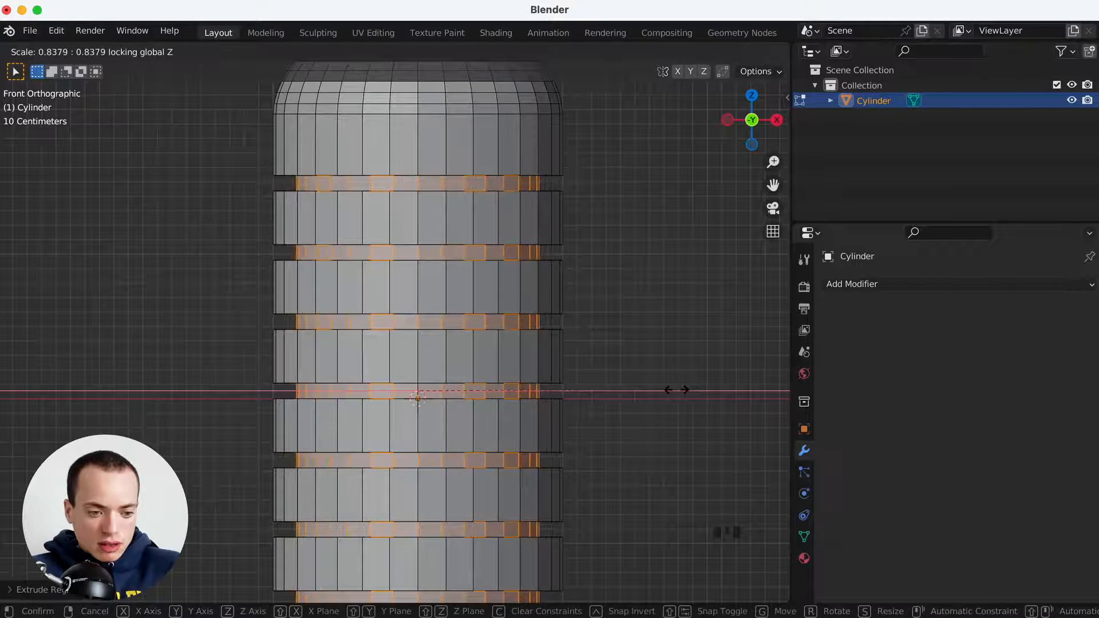
left_click(696, 392)
key("Tab")
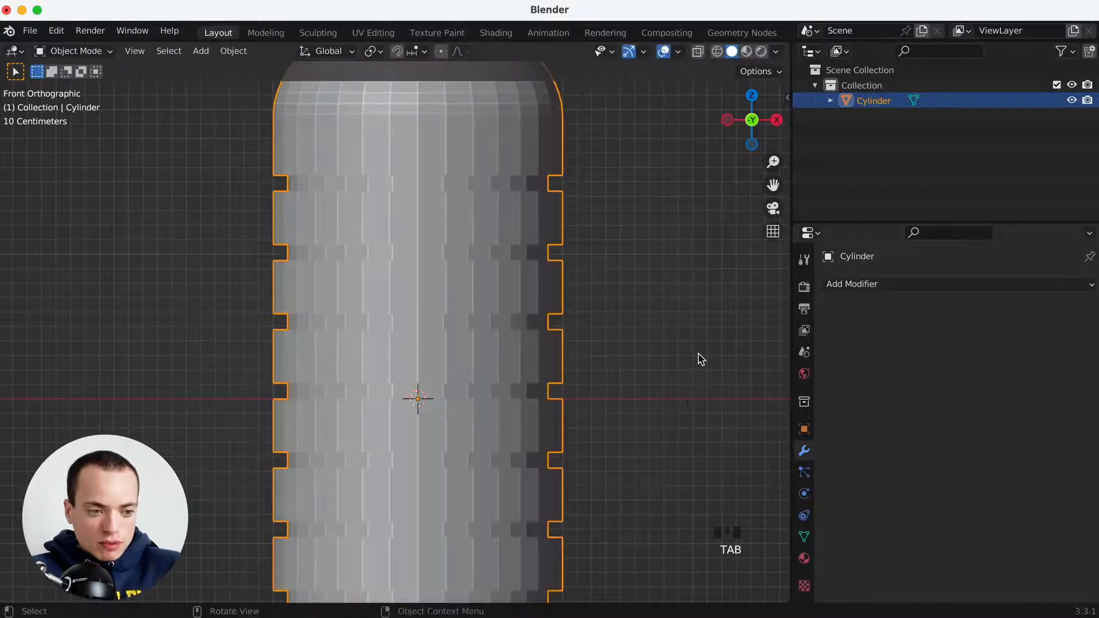
key("Tab")
scroll(697, 354, "down", 5, "super")
left_click(697, 354)
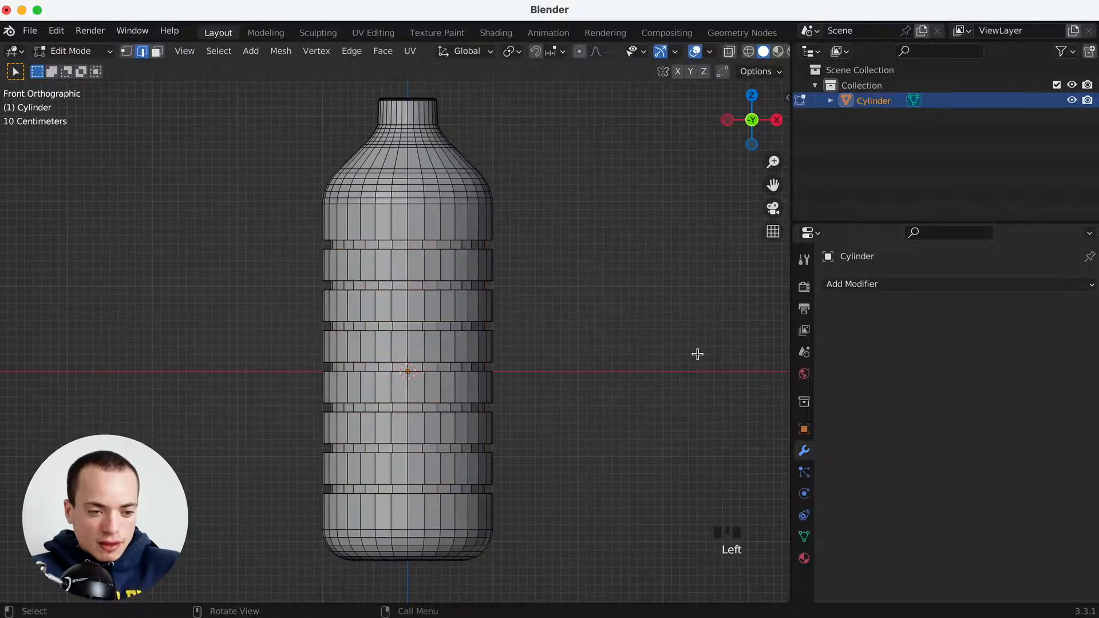
Return to Object Mode and add a Subdivision Surface modifier to the grooved bottle
scroll(697, 355, "up", 5)
scroll(697, 355, "up", 3, "super")
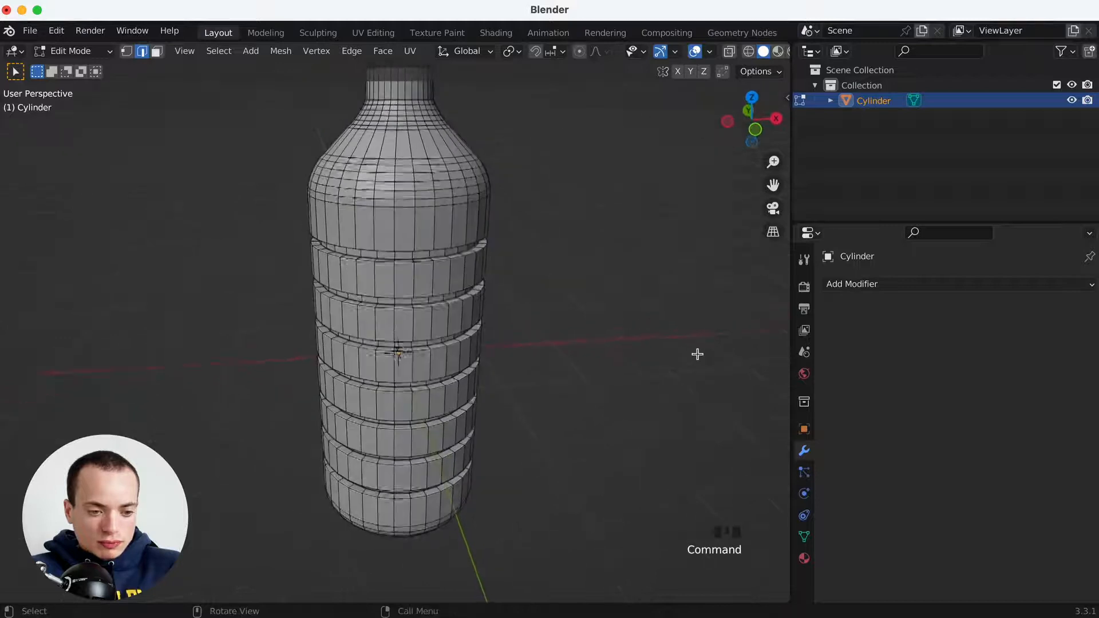
key("Tab")
scroll(564, 321, "down", 5)
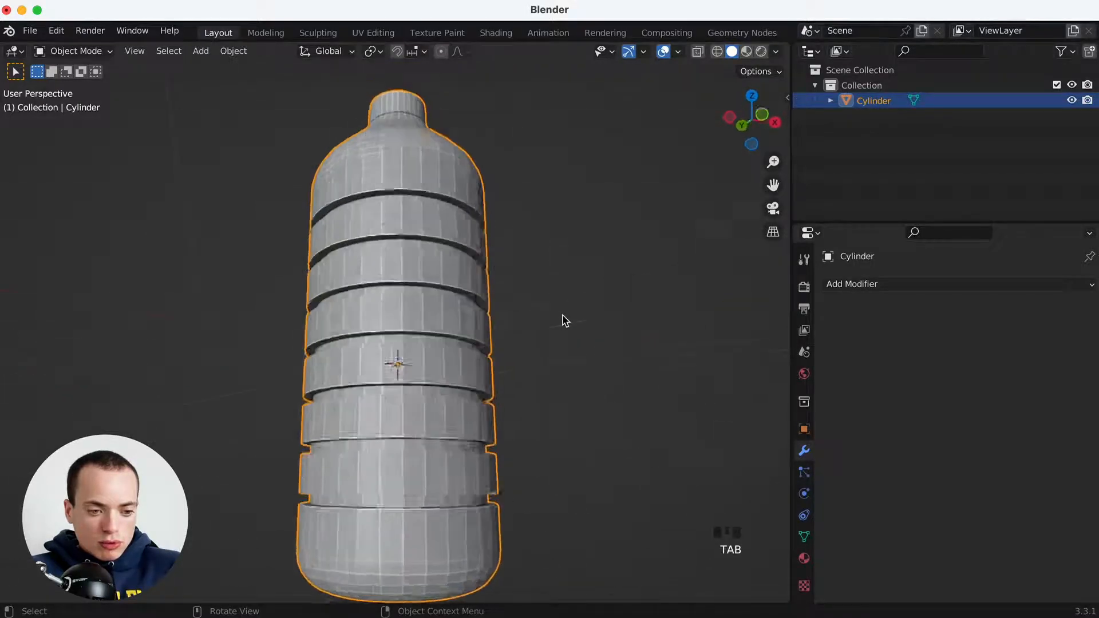
scroll(564, 322, "up", 5)
left_click(922, 284)
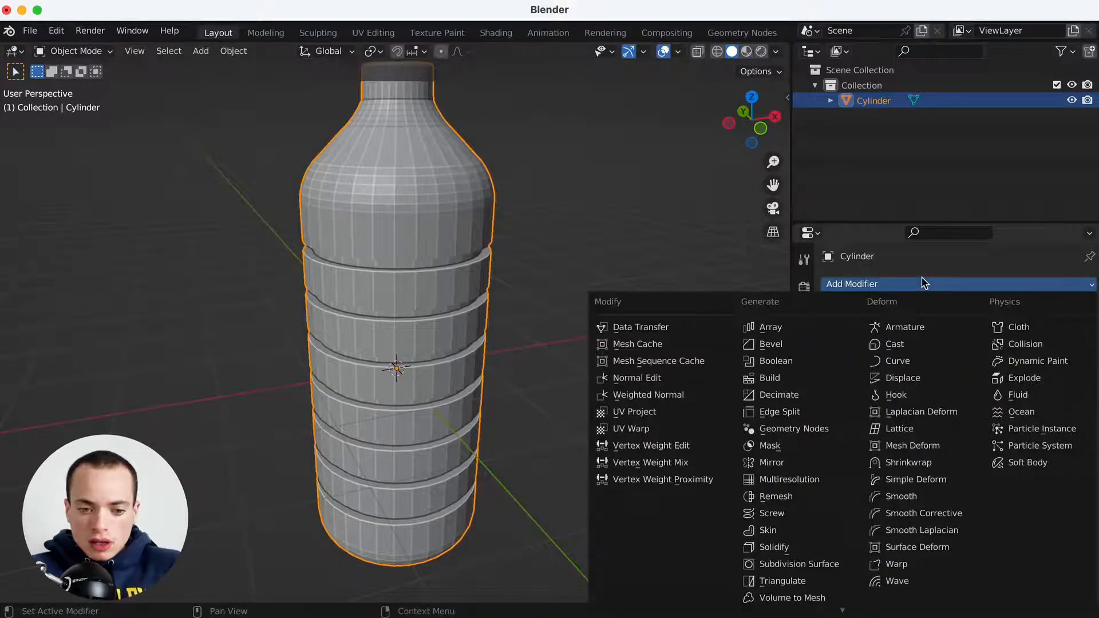
left_click(828, 565)
scroll(596, 367, "down", 3)
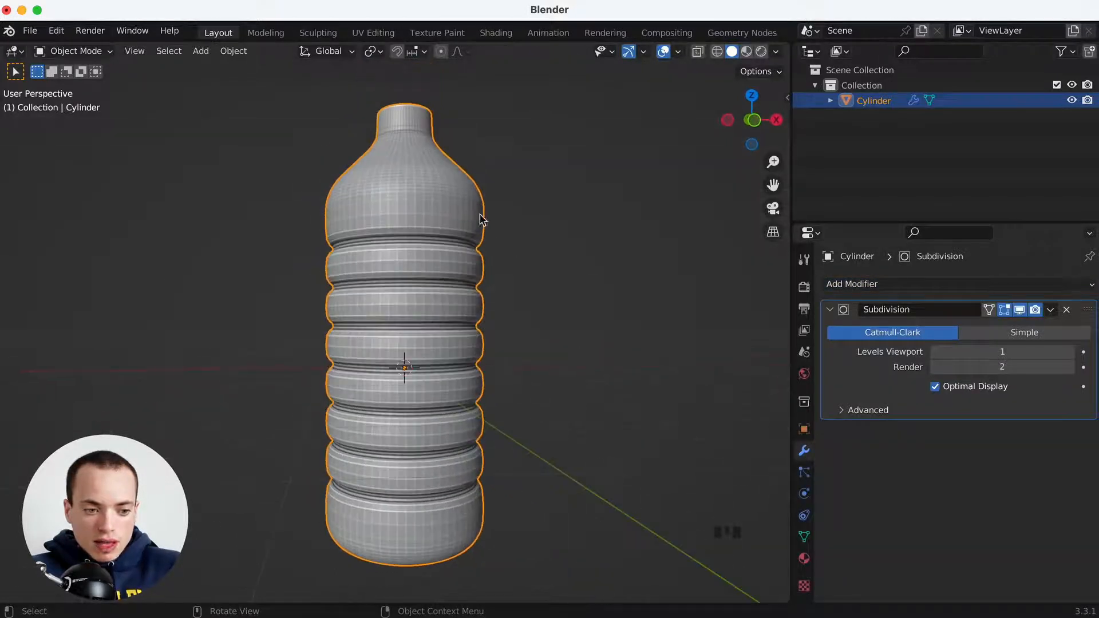
Set the Subdivision modifier's viewport levels to 2 and examine the bottle's smoothed grooves
left_click(1071, 352)
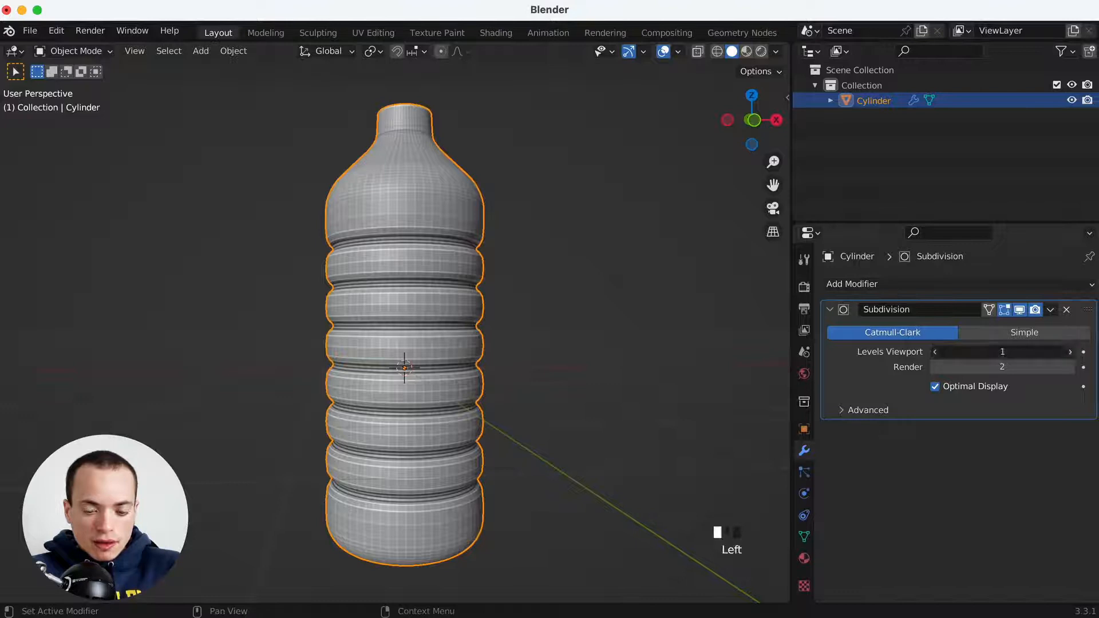
scroll(603, 320, "up", 3, "super")
scroll(603, 326, "down", 5, "super")
scroll(603, 325, "right", 3)
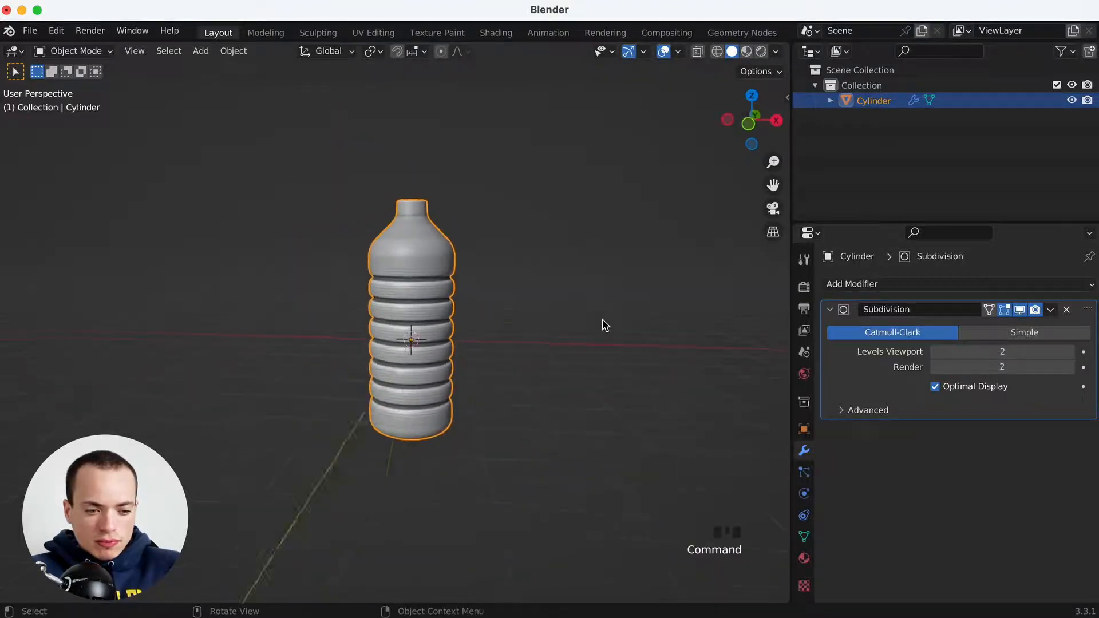
scroll(438, 316, "up", 2, "super")
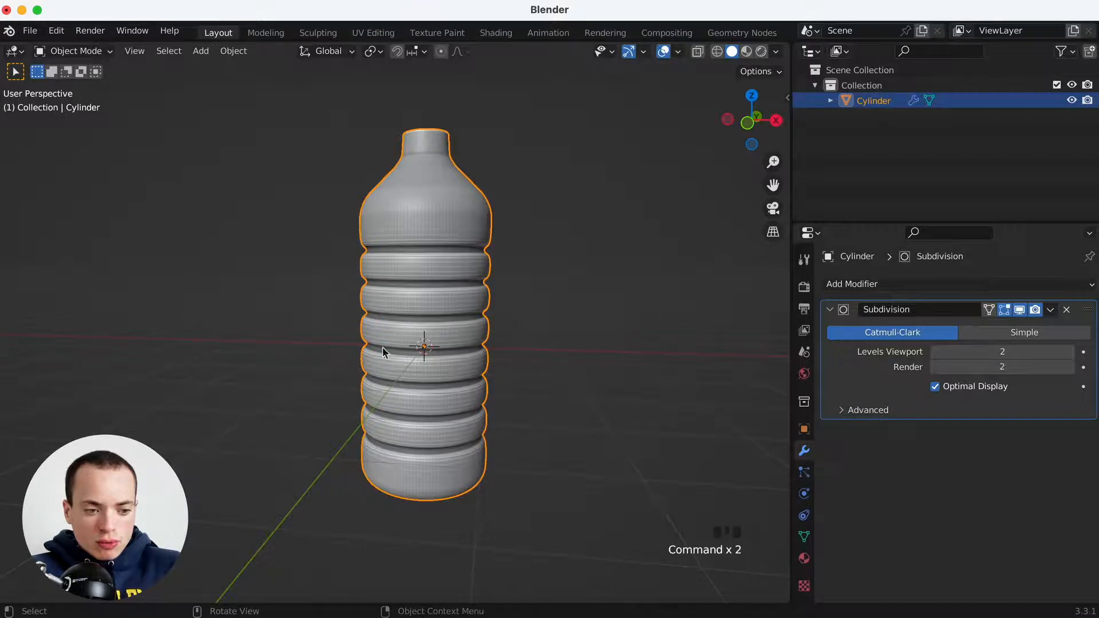
scroll(383, 352, "up", 5, "super")
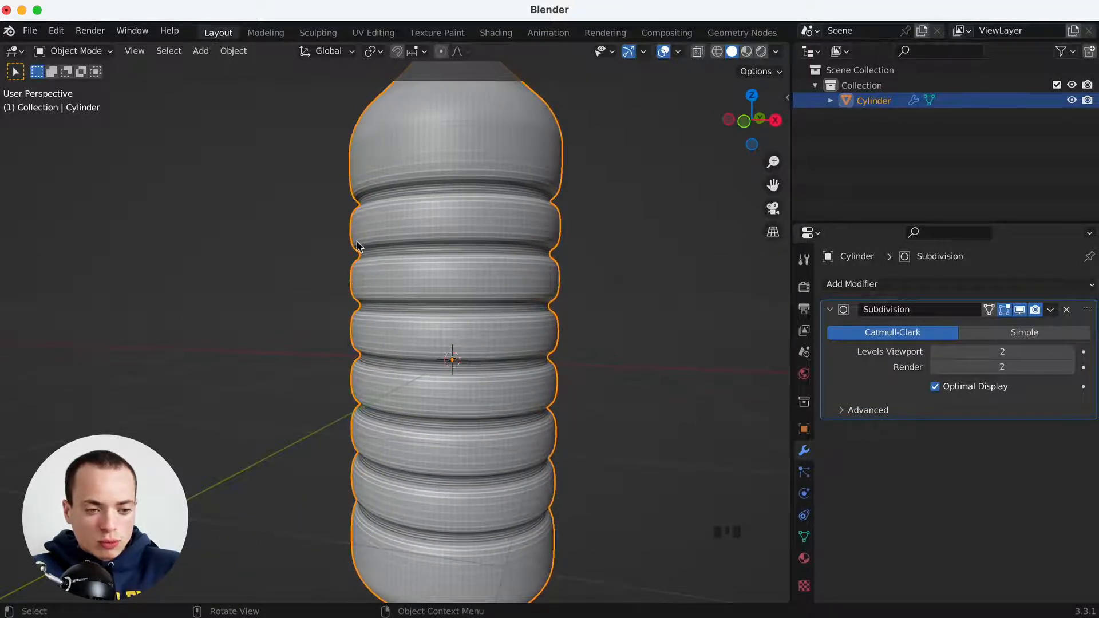
In Edit Mode's front view, turn on X-ray and select the whole body band just above the origin
key("Tab")
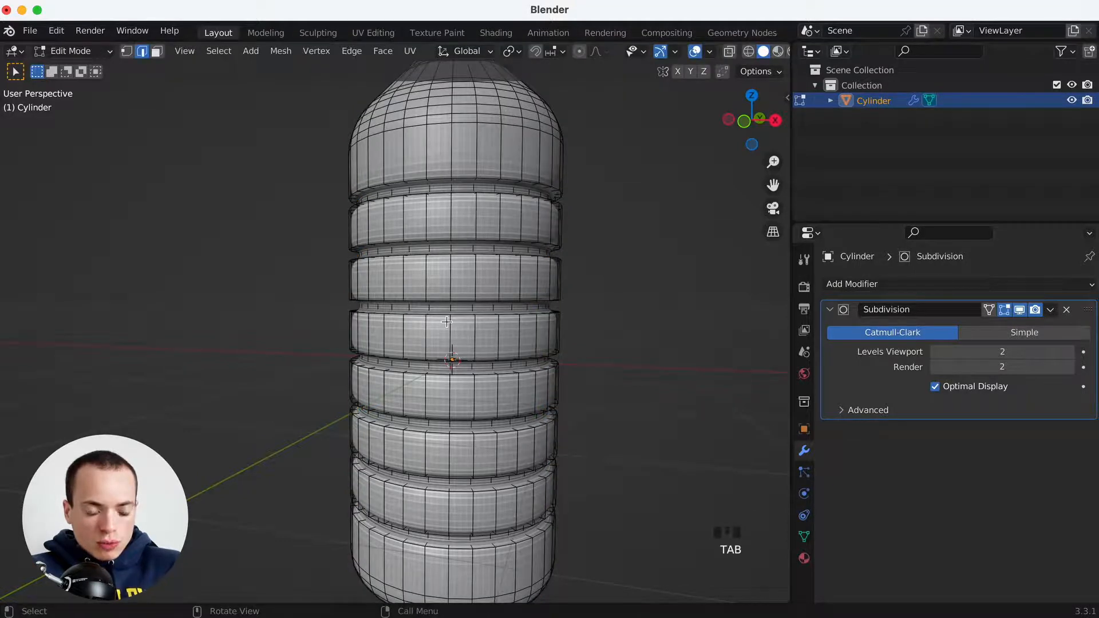
scroll(447, 322, "down", 4, "super")
key("KP_1")
scroll(447, 319, "down", 3, "super")
scroll(447, 315, "up", 1, "super")
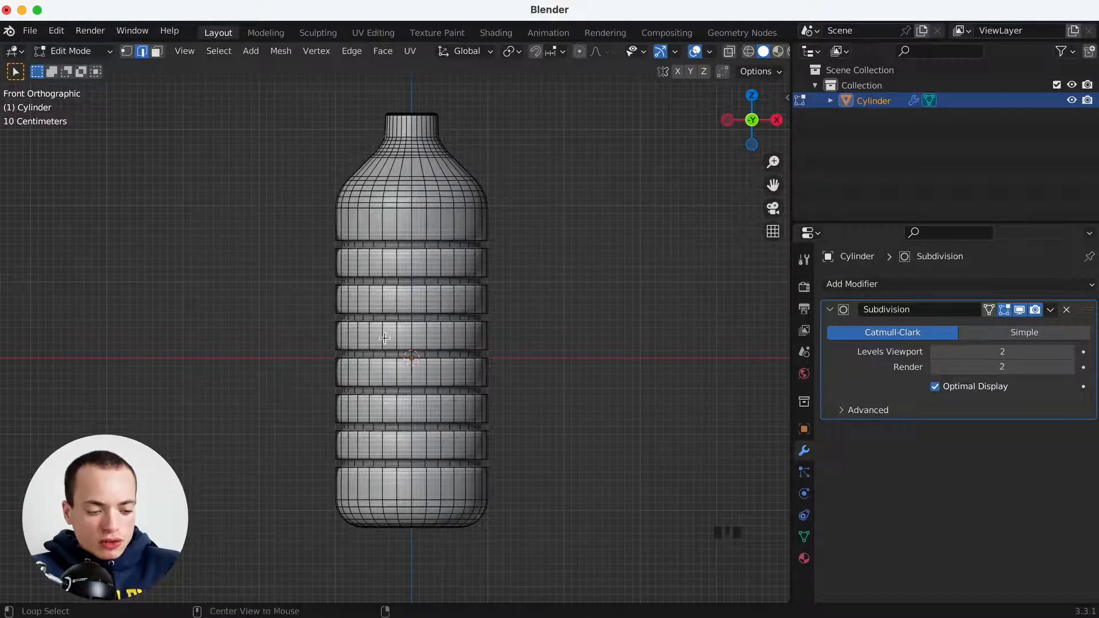
key("alt+z")
left_click_drag(314, 318, 535, 356)
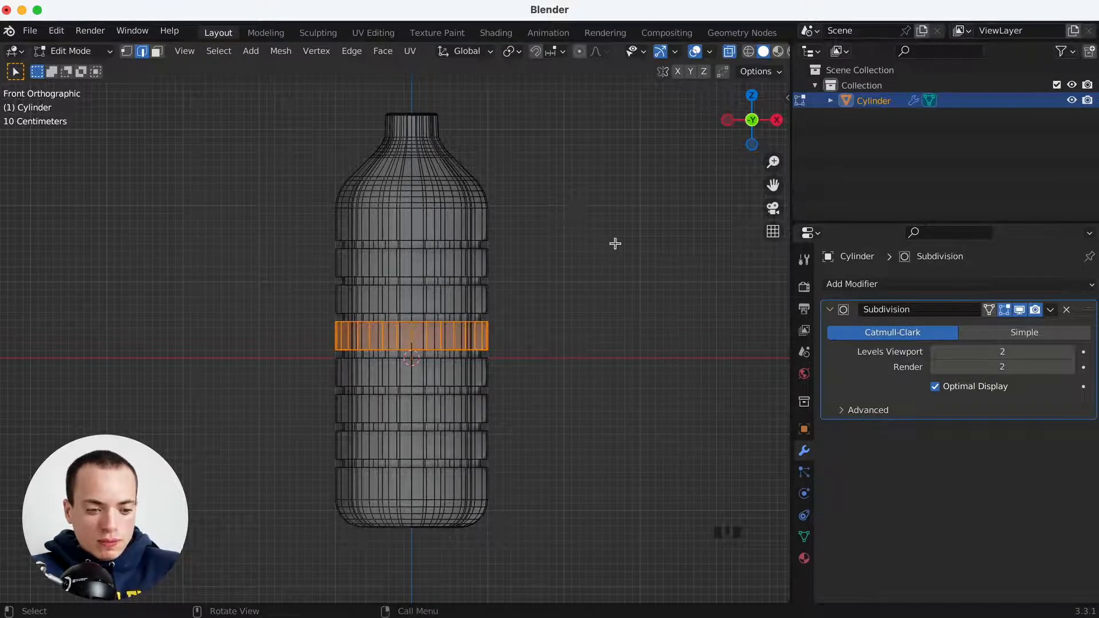
Try scaling the selected band inward to about 0.58 with the global Z axis locked, and undo the attempt
key("s")
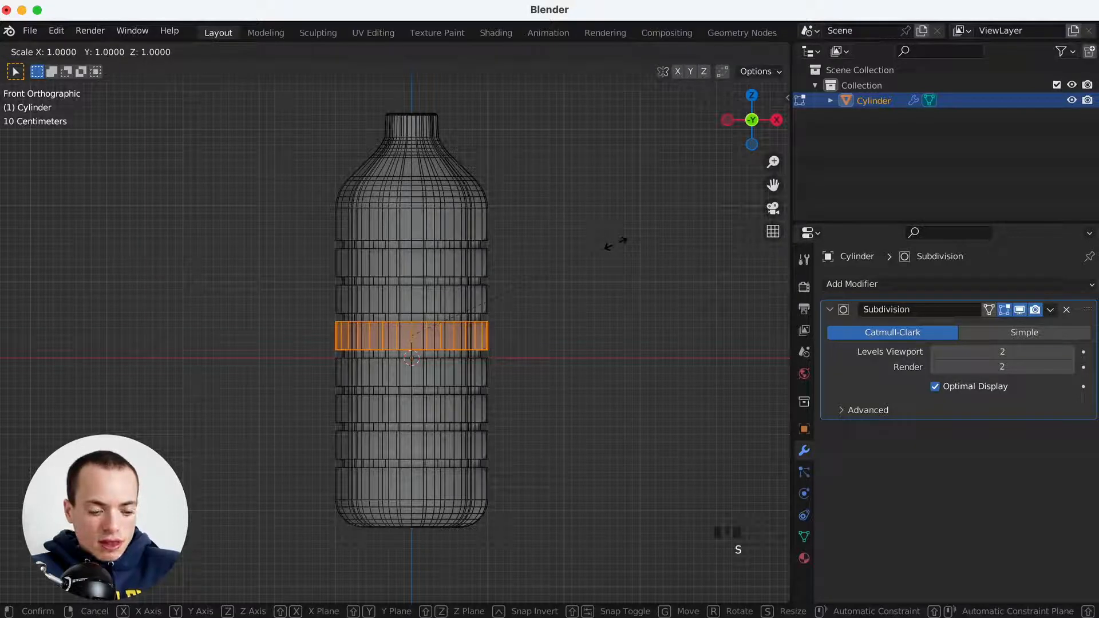
key("shift+z")
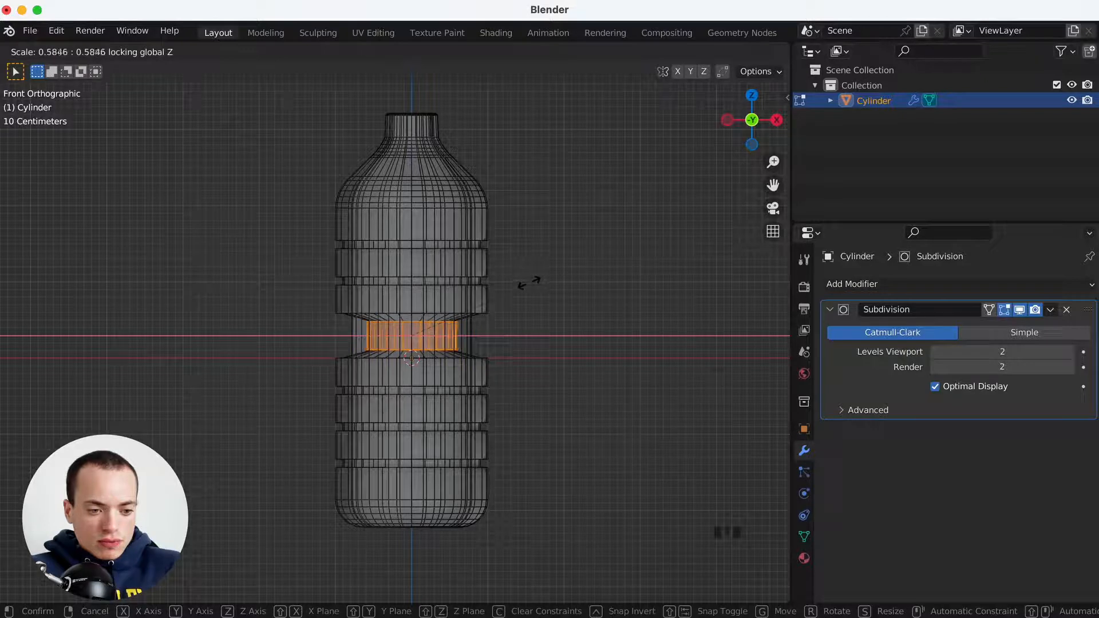
left_click(529, 285)
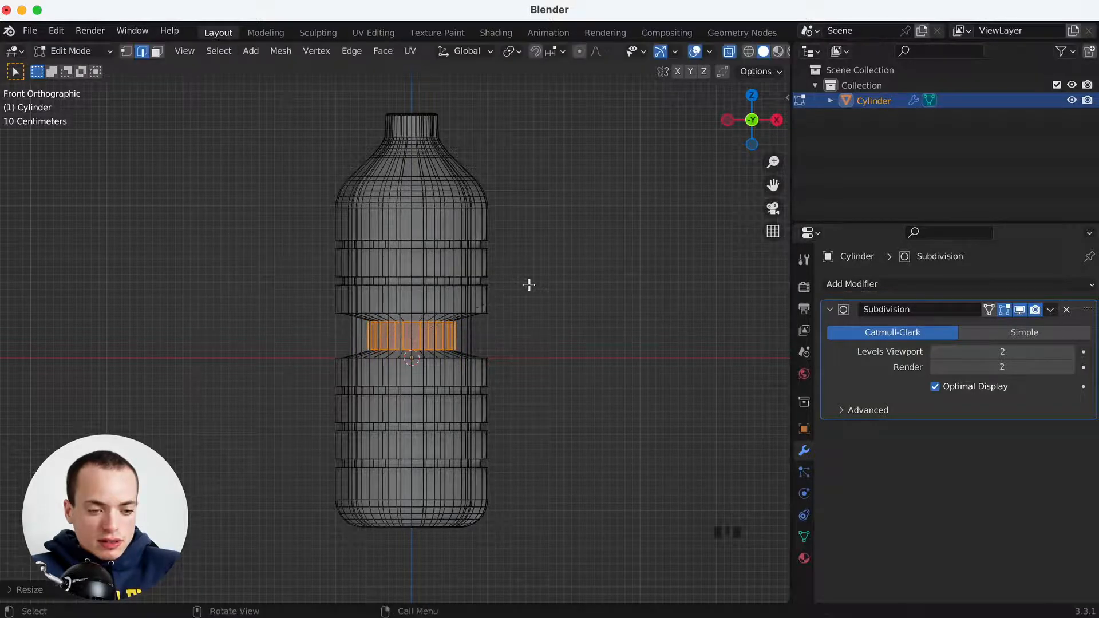
key("ctrl+z")
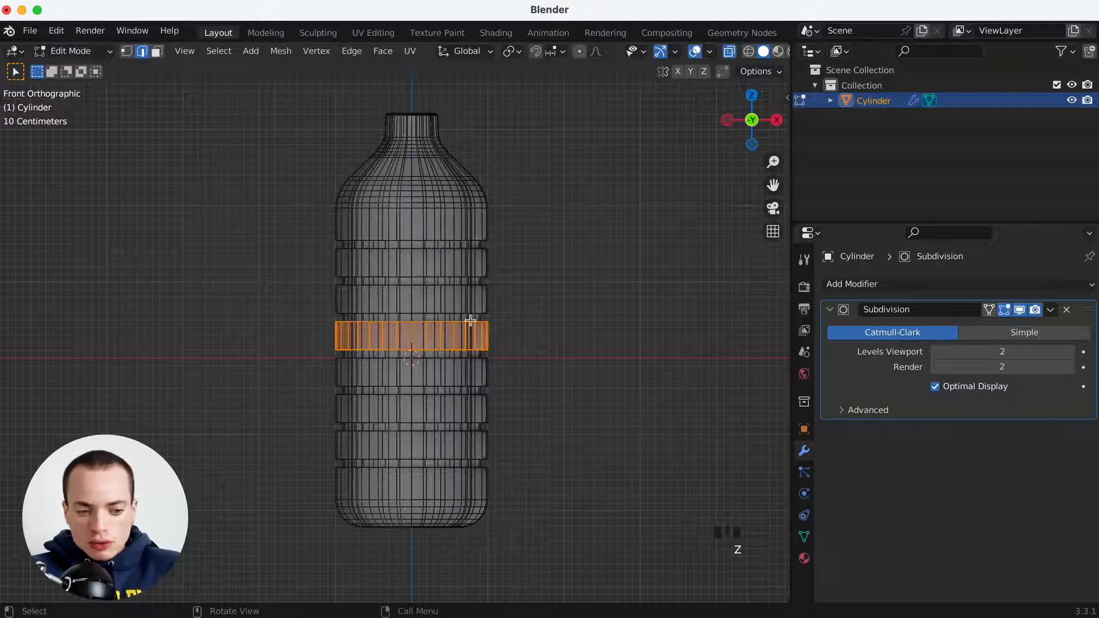
Turn on proportional editing and scale the selected band to about 0.90 with global Z locked and a proportional size of about 1.24
left_click(580, 52)
scroll(520, 311, "up", 3, "super")
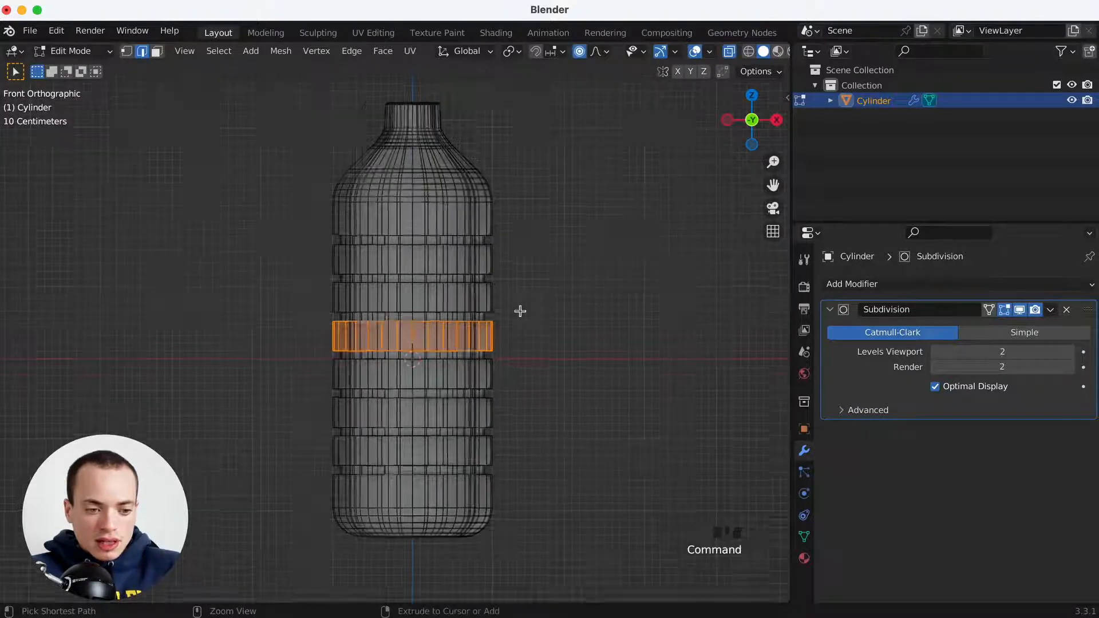
scroll(520, 311, "down", 1, "super")
key("s")
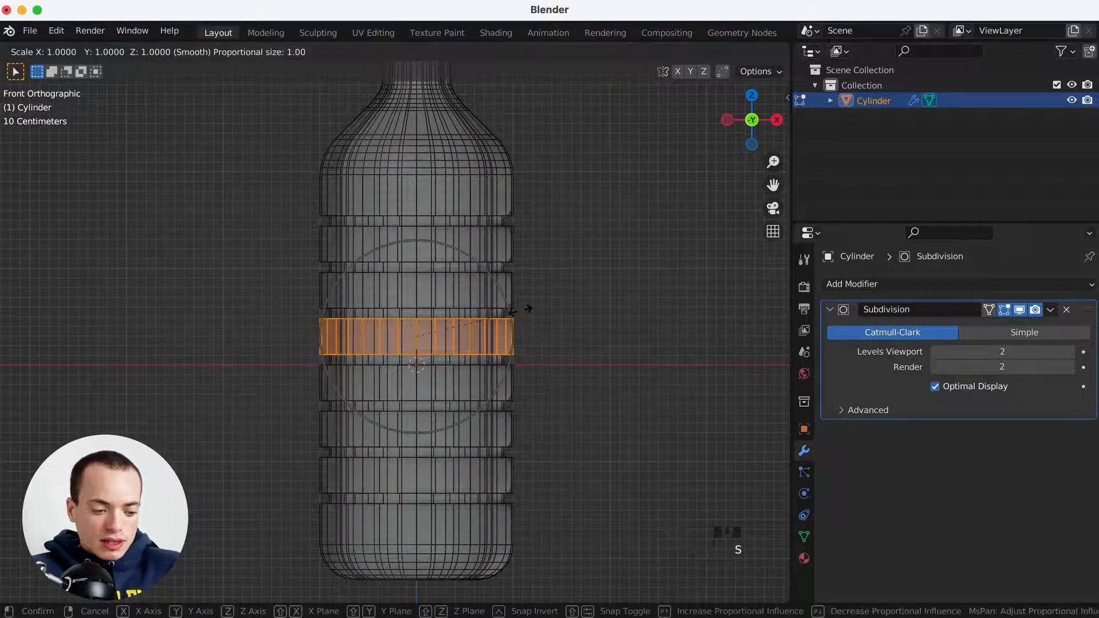
key("shift+z")
scroll(520, 310, "down", 3)
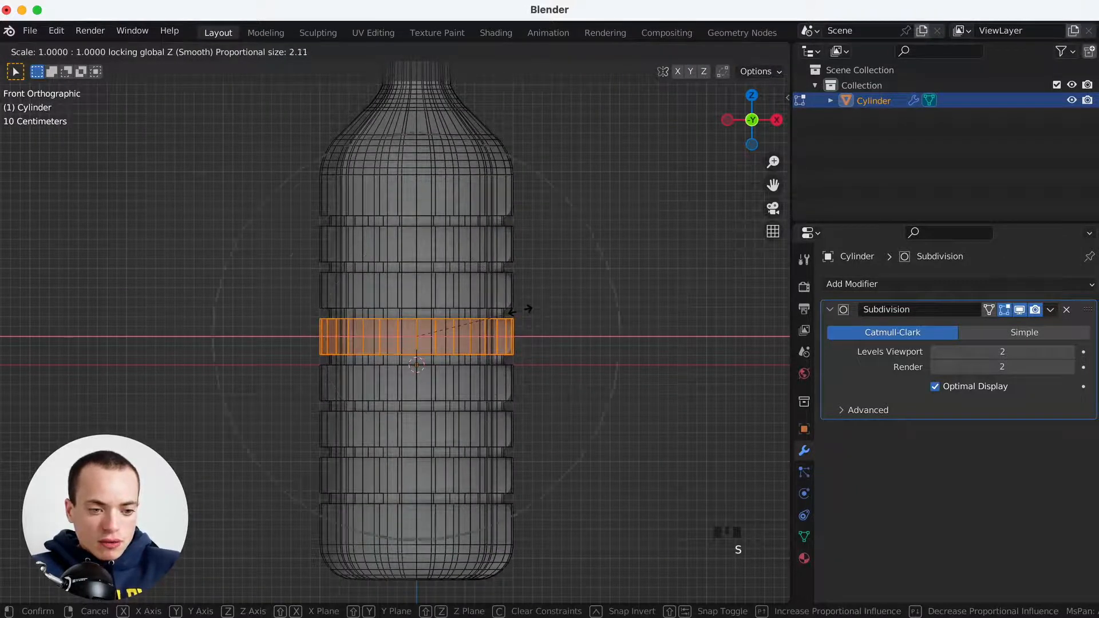
scroll(520, 309, "up", 3)
scroll(520, 310, "up", 12)
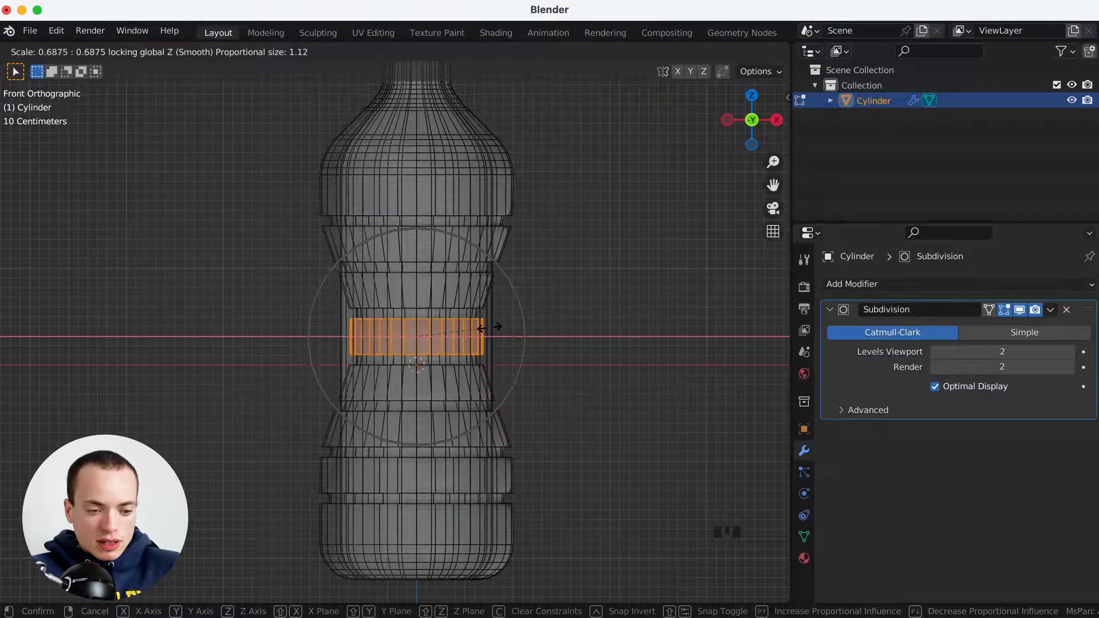
scroll(490, 327, "down", 10)
scroll(489, 327, "up", 15)
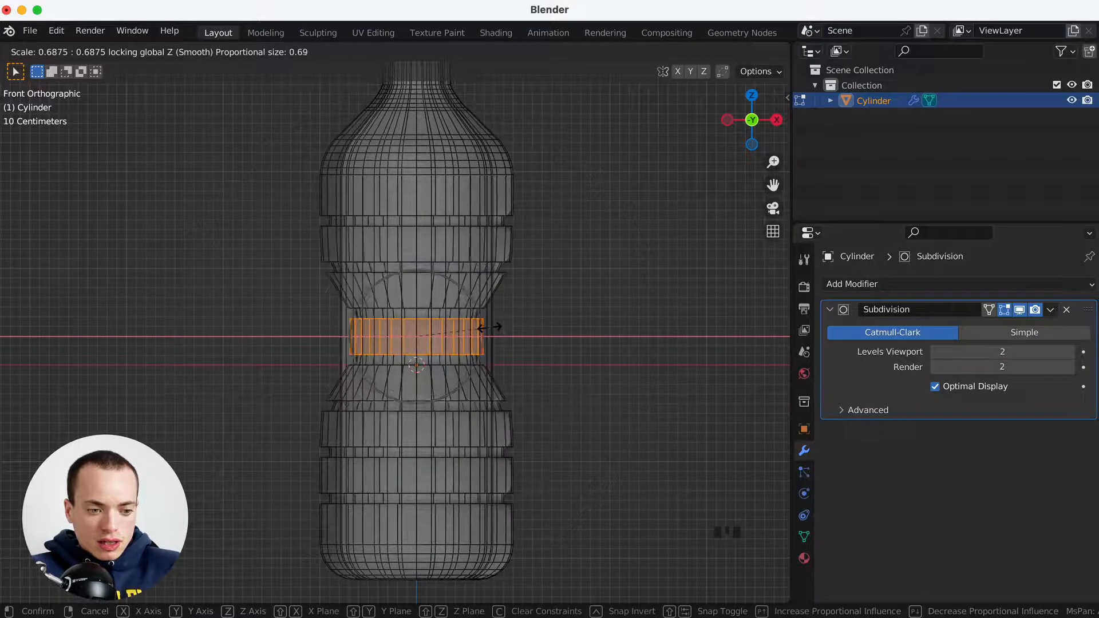
scroll(490, 327, "down", 6)
scroll(489, 327, "up", 6)
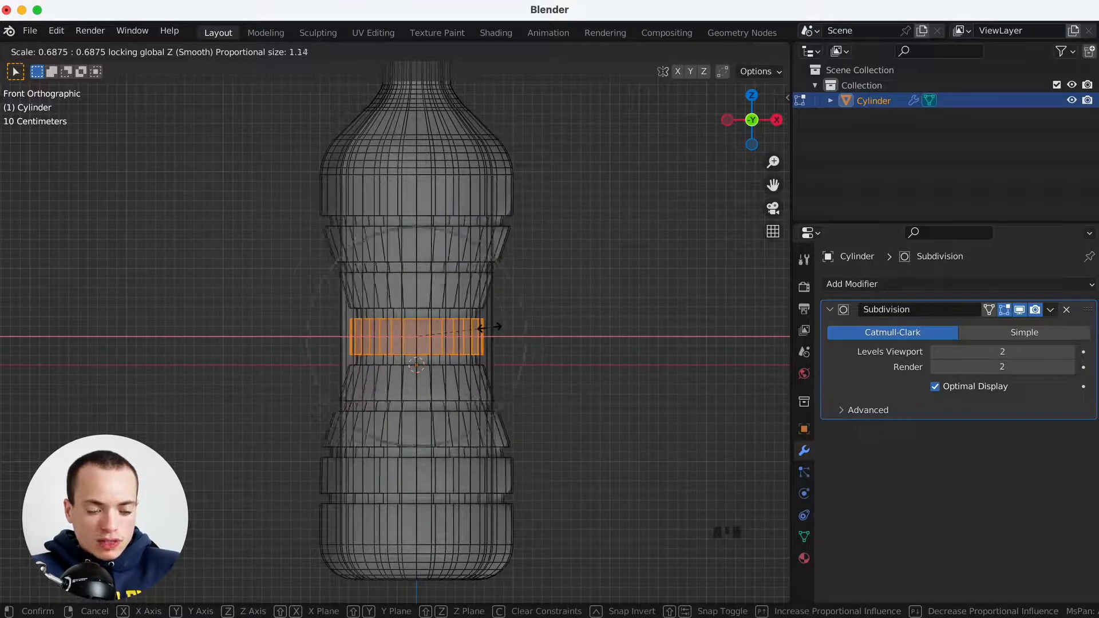
scroll(489, 327, "down", 2)
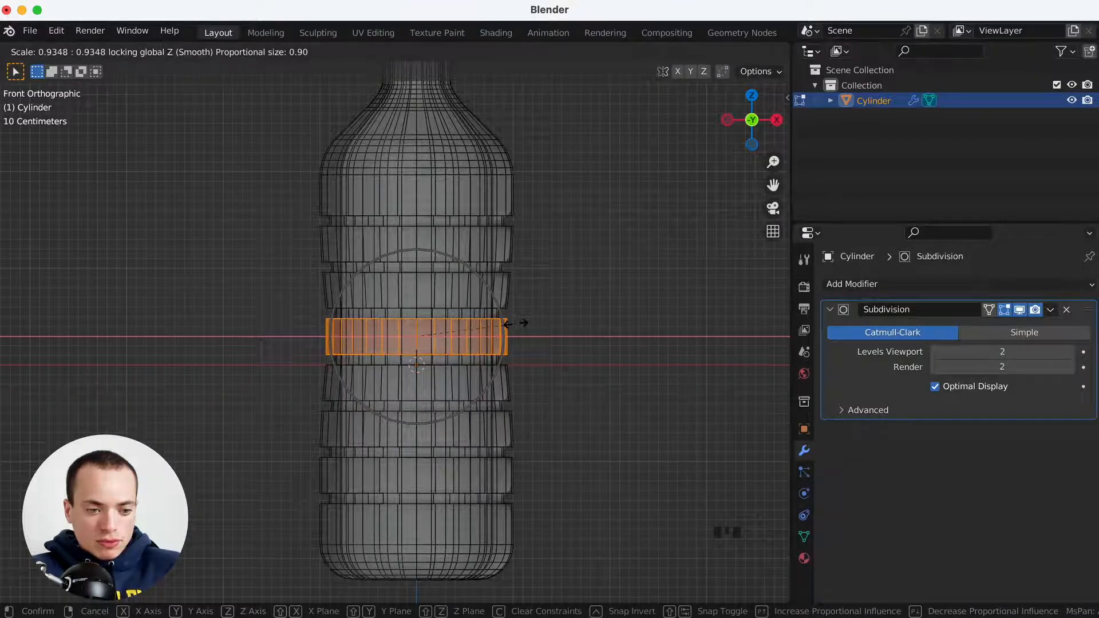
scroll(507, 324, "down", 1)
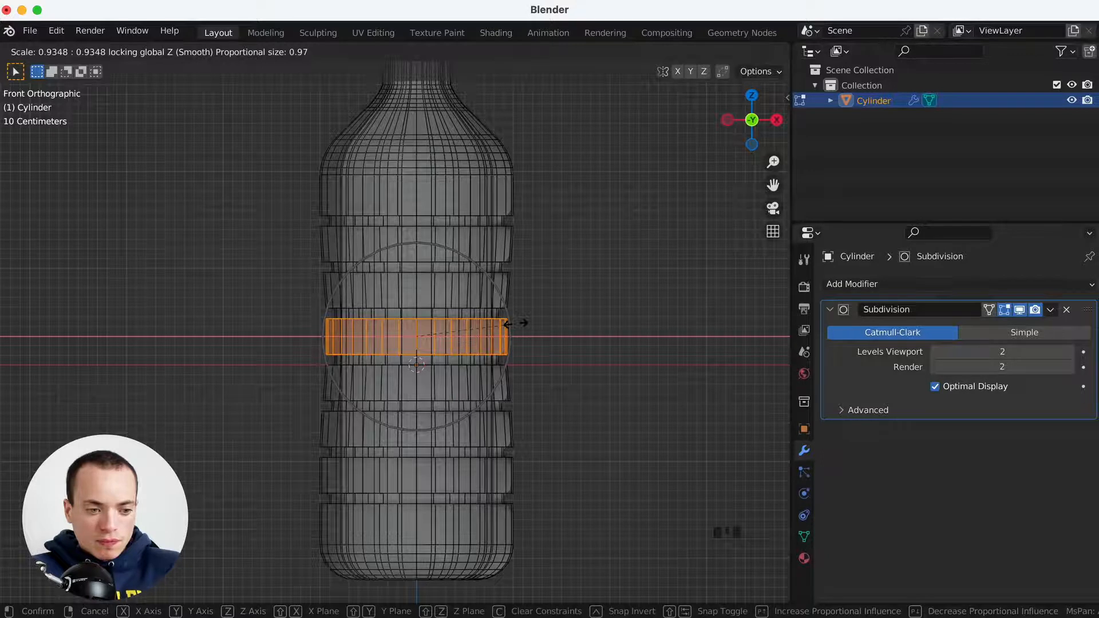
scroll(515, 324, "down", 3)
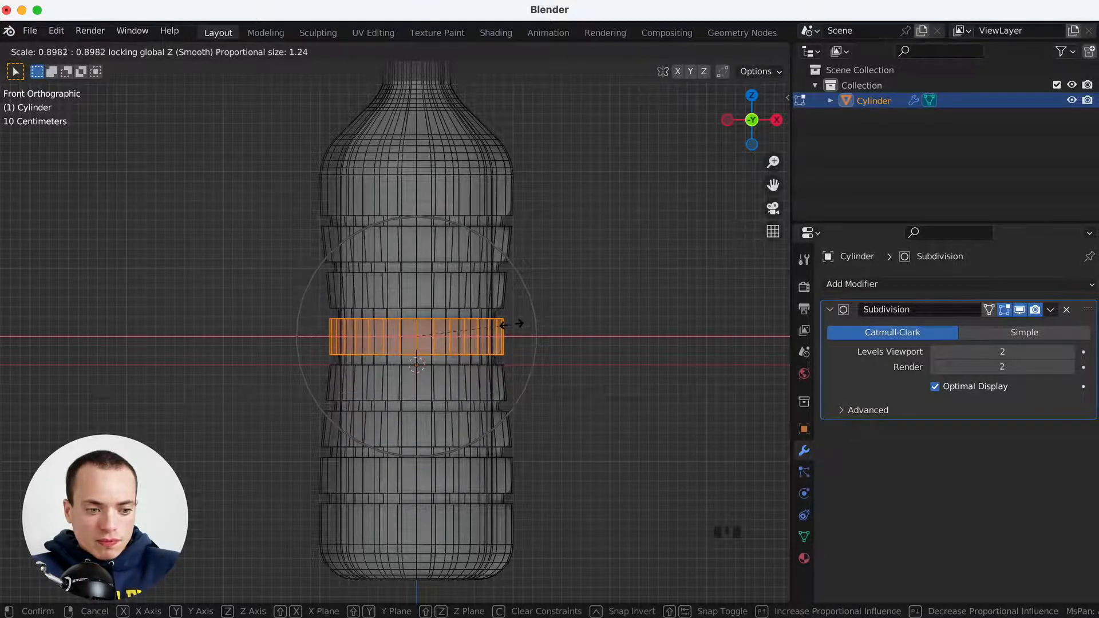
left_click(512, 324)
Return to Object Mode, apply Shade Smooth to the bottle and examine its narrowed waist
key("Tab")
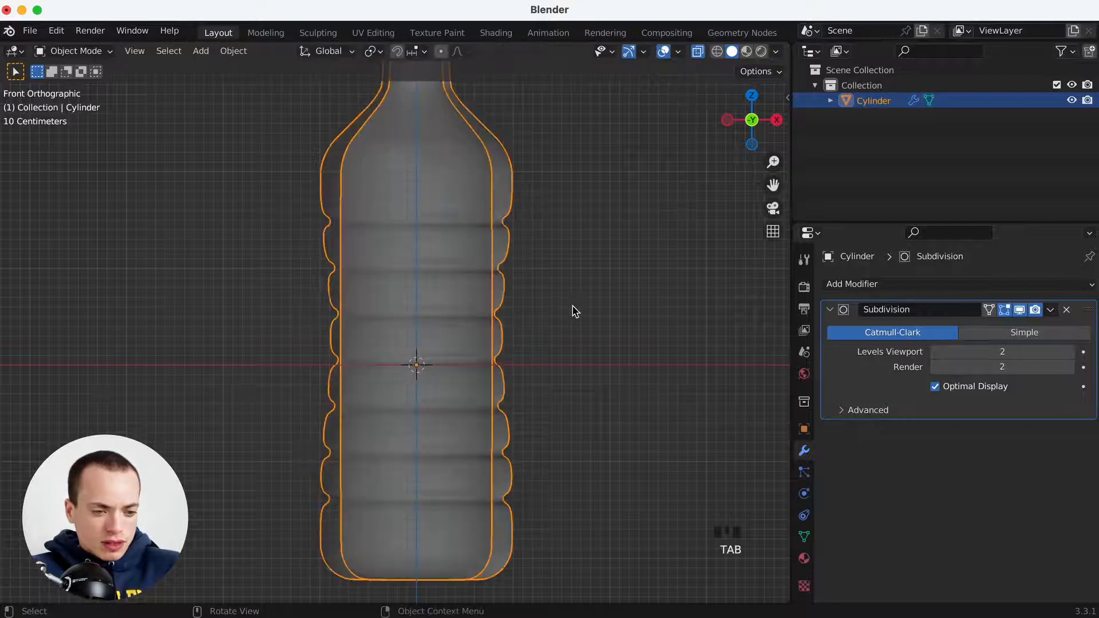
scroll(574, 310, "down", 5)
middle_click_drag(574, 309, 657, 295)
scroll(572, 292, "up", 2)
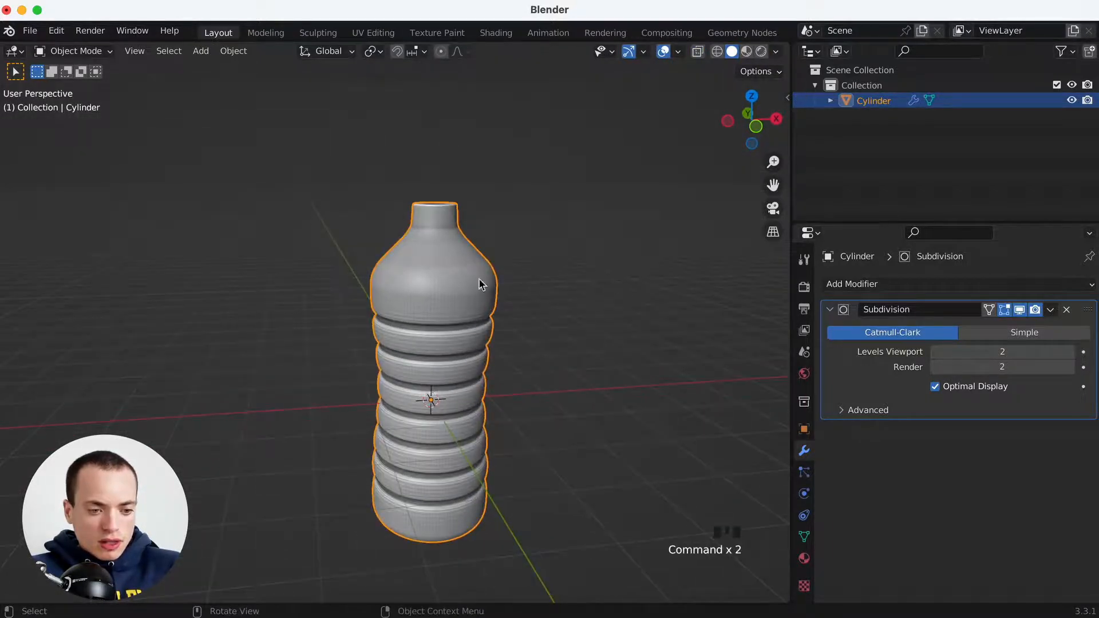
right_click(448, 283)
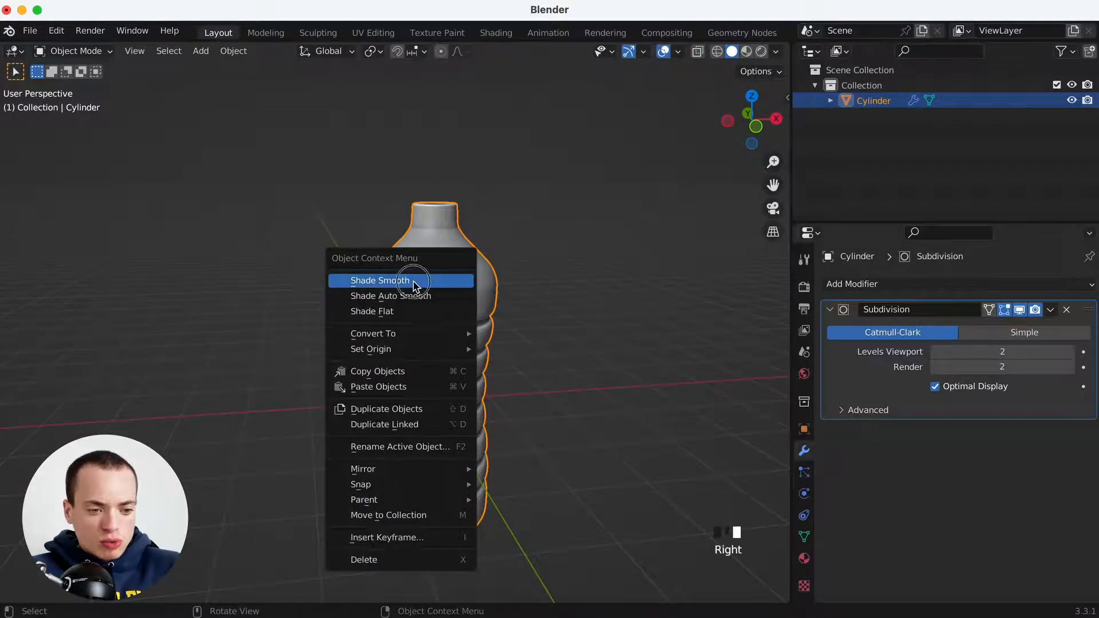
left_click(415, 286)
scroll(499, 314, "down", 5)
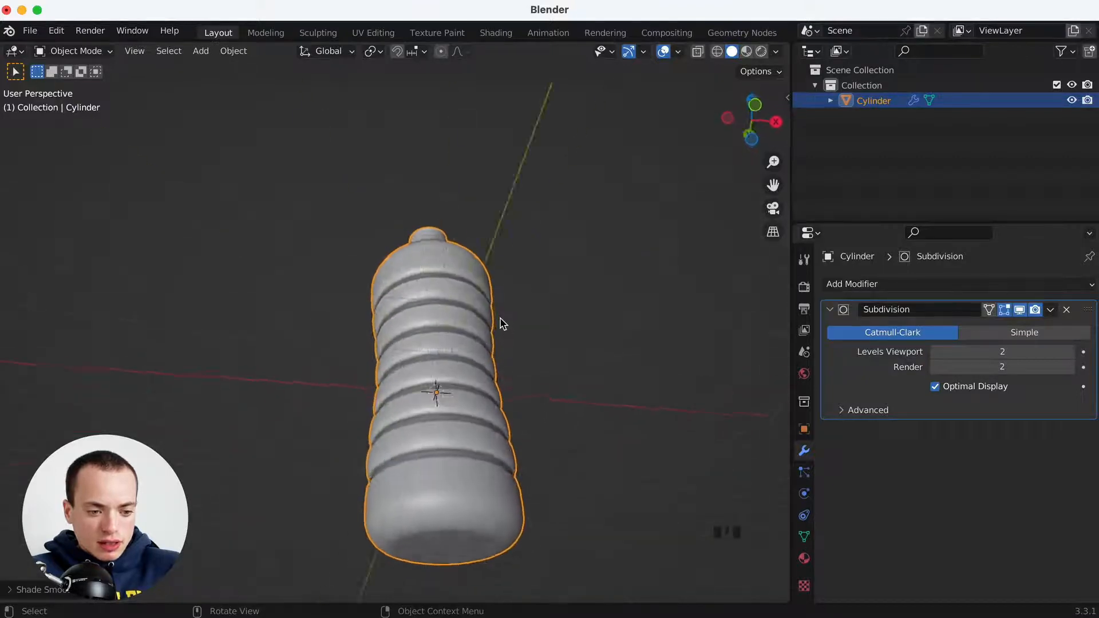
scroll(501, 323, "up", 4)
In Edit Mode's front view, switch to face selection with X-ray on and select all faces of the bottle's neck and rim
scroll(501, 323, "up", 3, "shift")
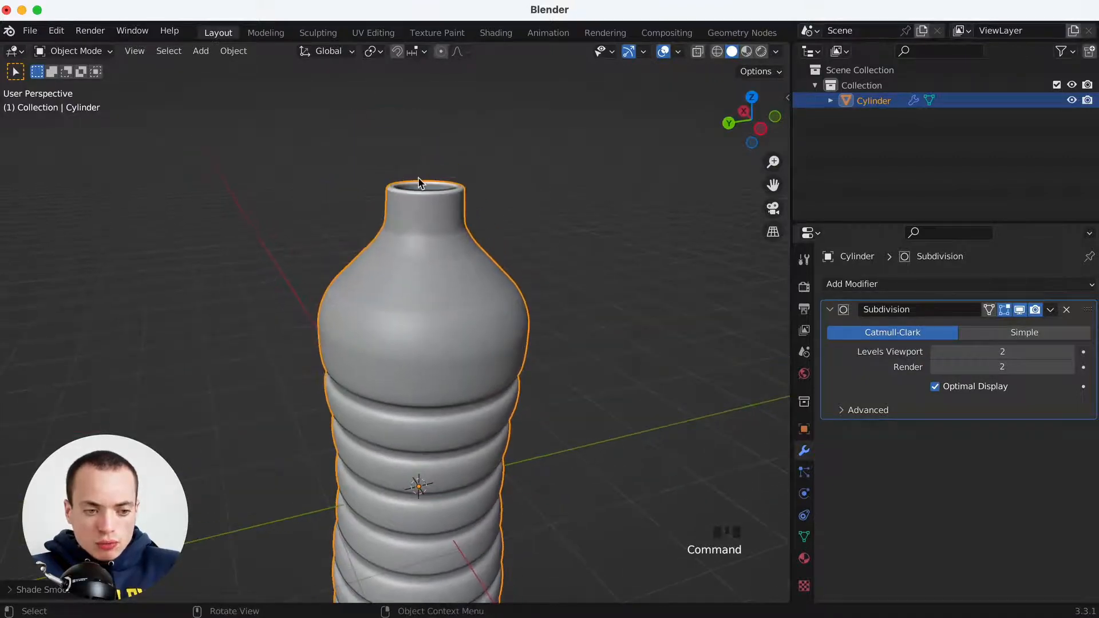
scroll(420, 181, "up", 3, "super")
scroll(419, 182, "up", 4, "shift")
key("Tab")
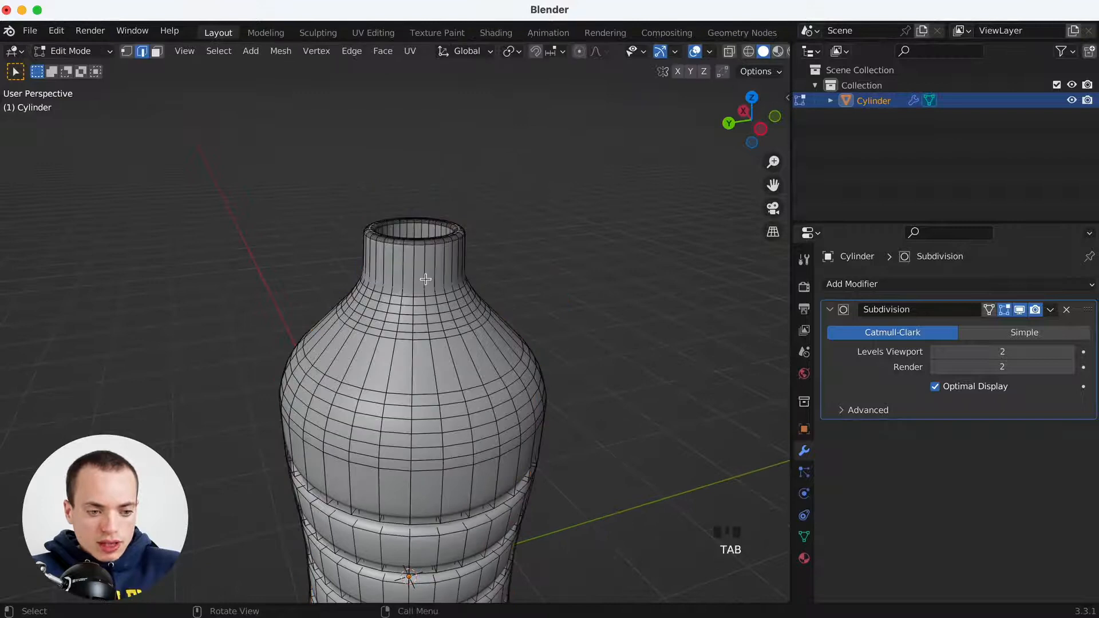
scroll(426, 279, "up", 3, "super")
scroll(425, 278, "up", 2, "shift")
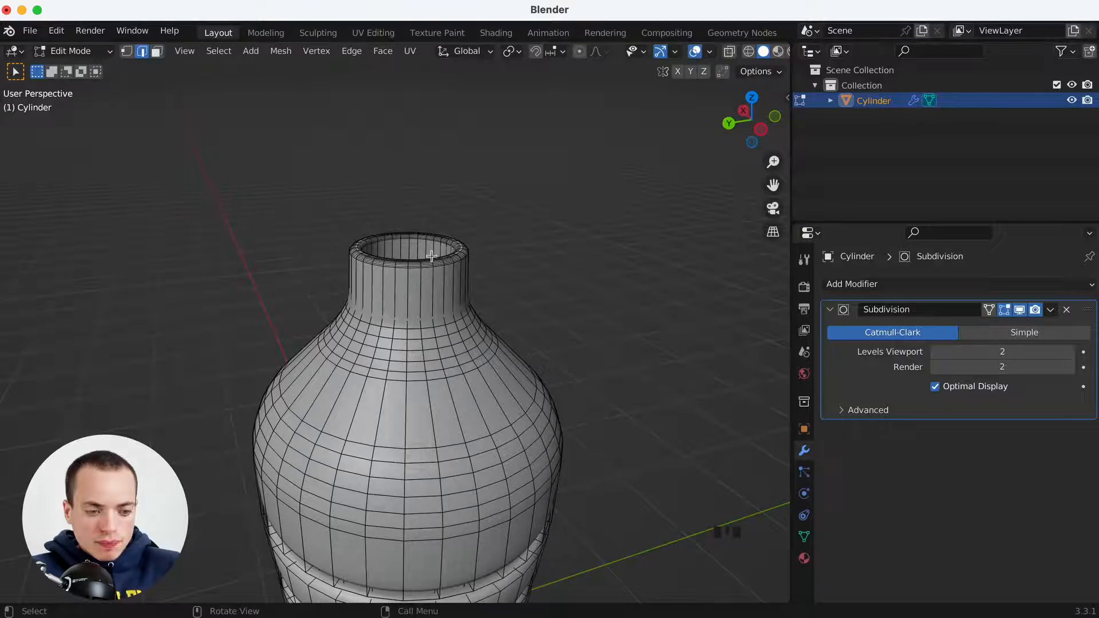
scroll(403, 244, "down", 3)
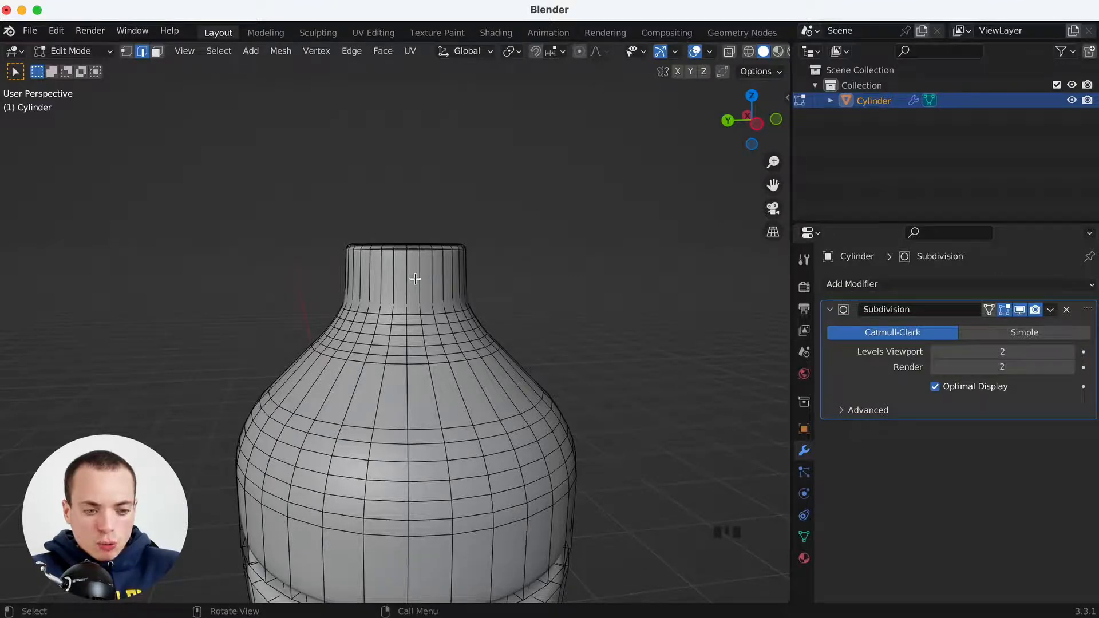
key("KP_1")
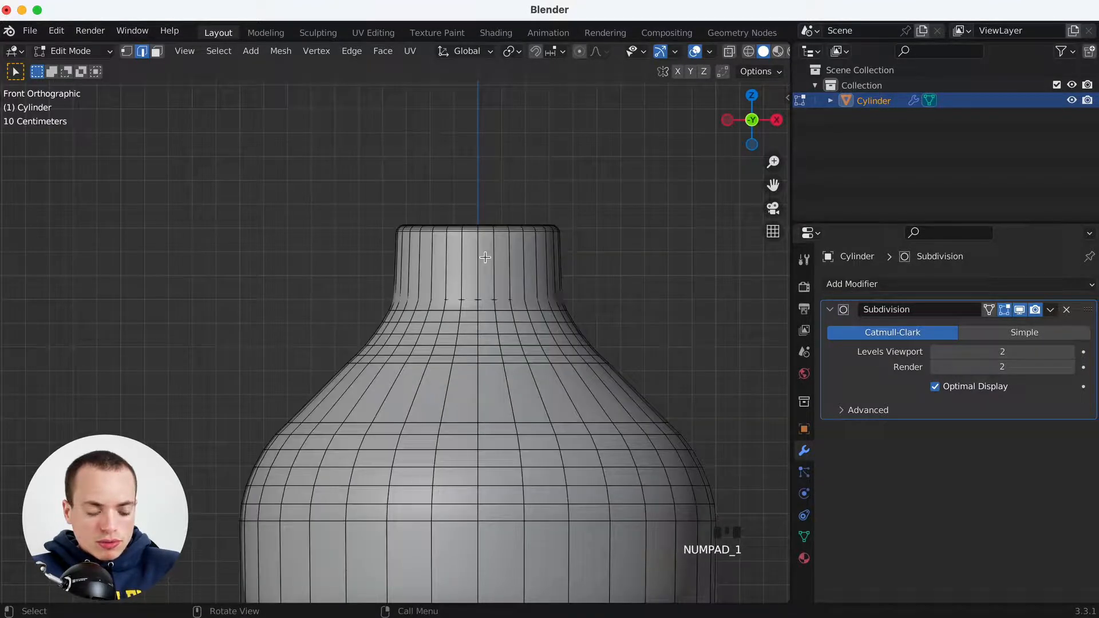
scroll(485, 258, "up", 2)
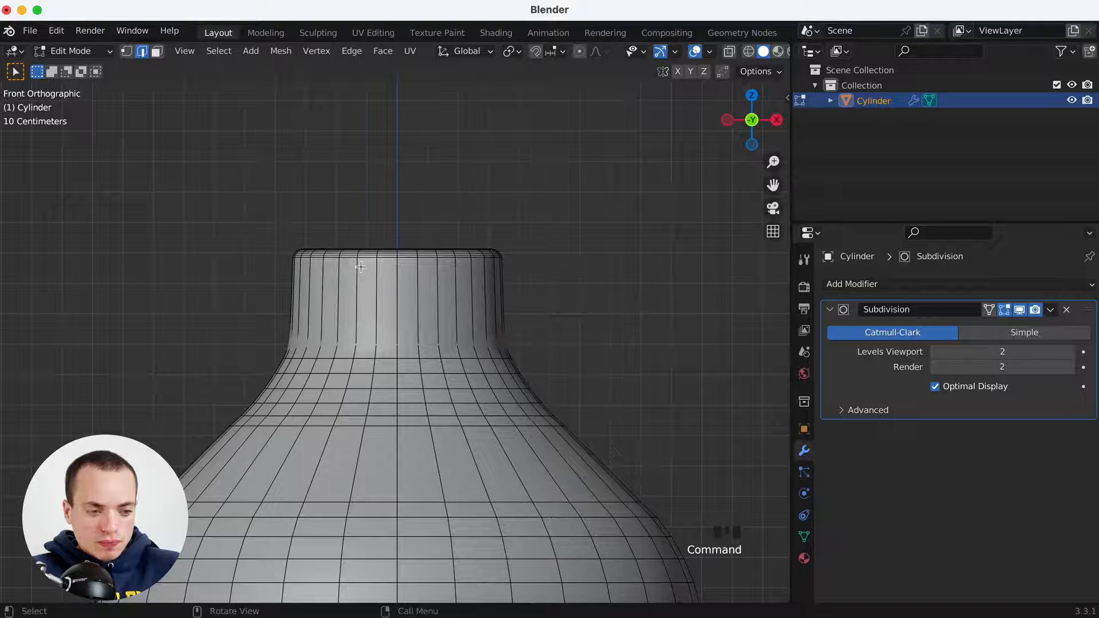
left_click(157, 53)
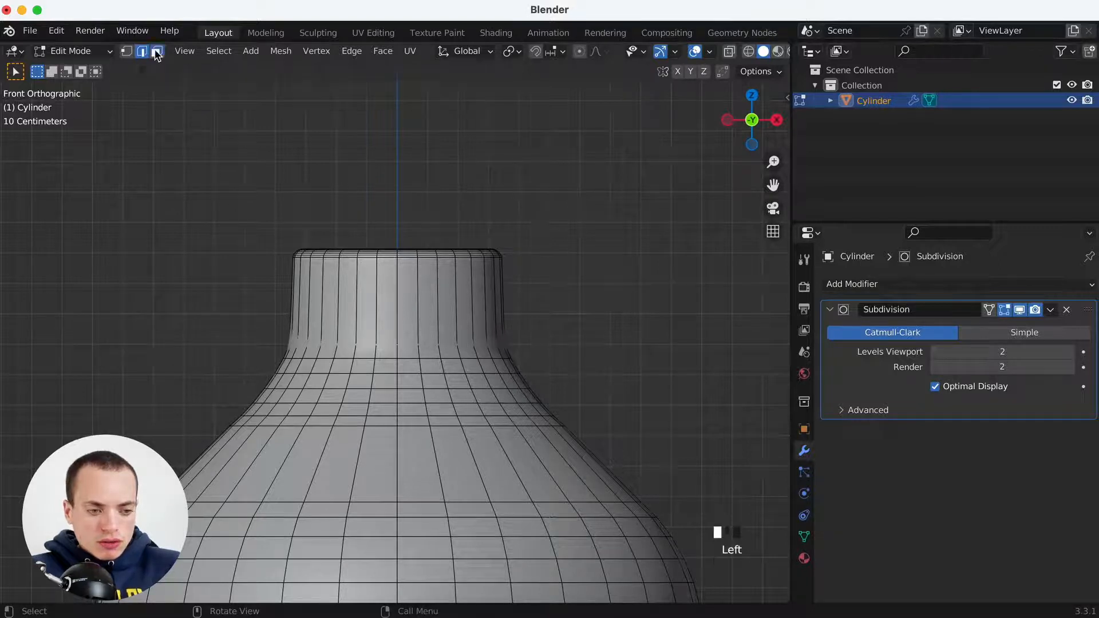
key("alt+z")
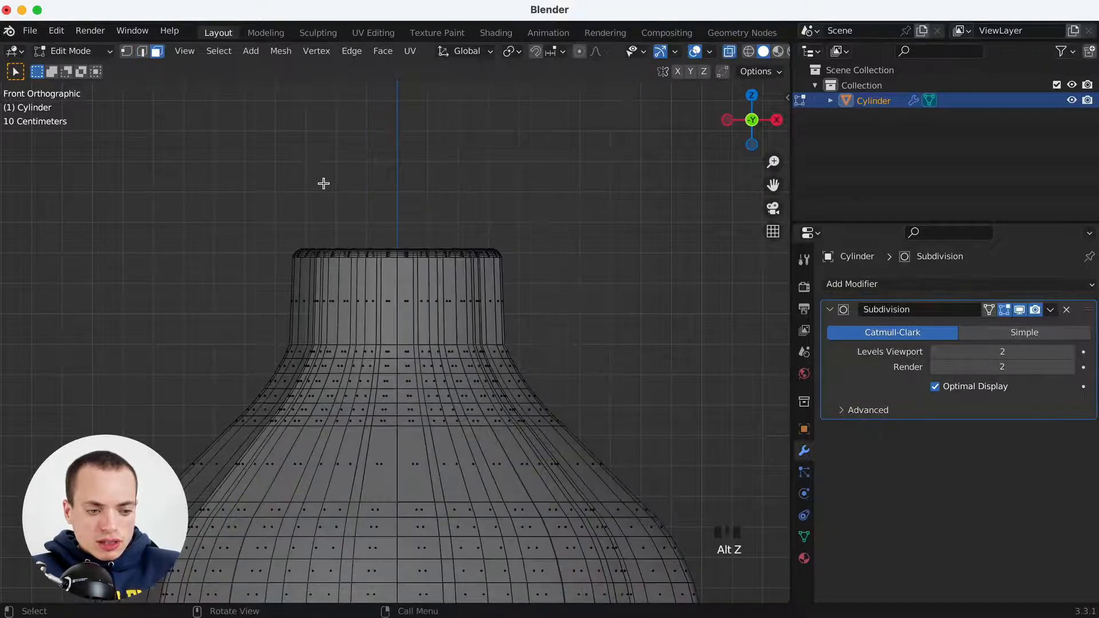
left_click_drag(308, 230, 633, 332)
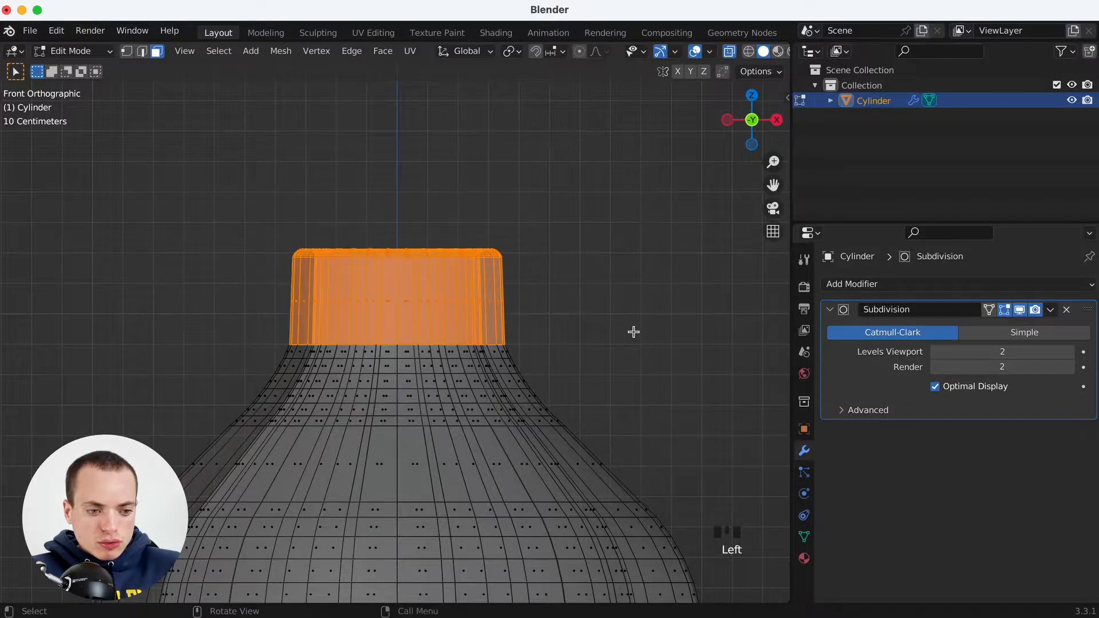
Duplicate the selected neck faces in place and separate the copy into its own object
scroll(634, 332, "up", 5)
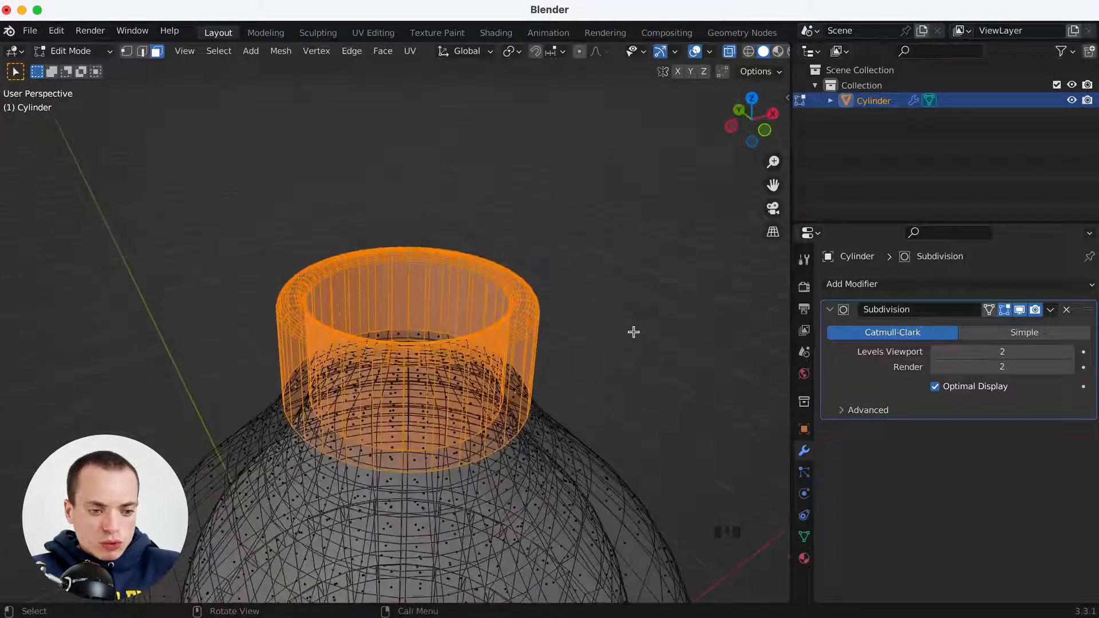
scroll(634, 333, "down", 4)
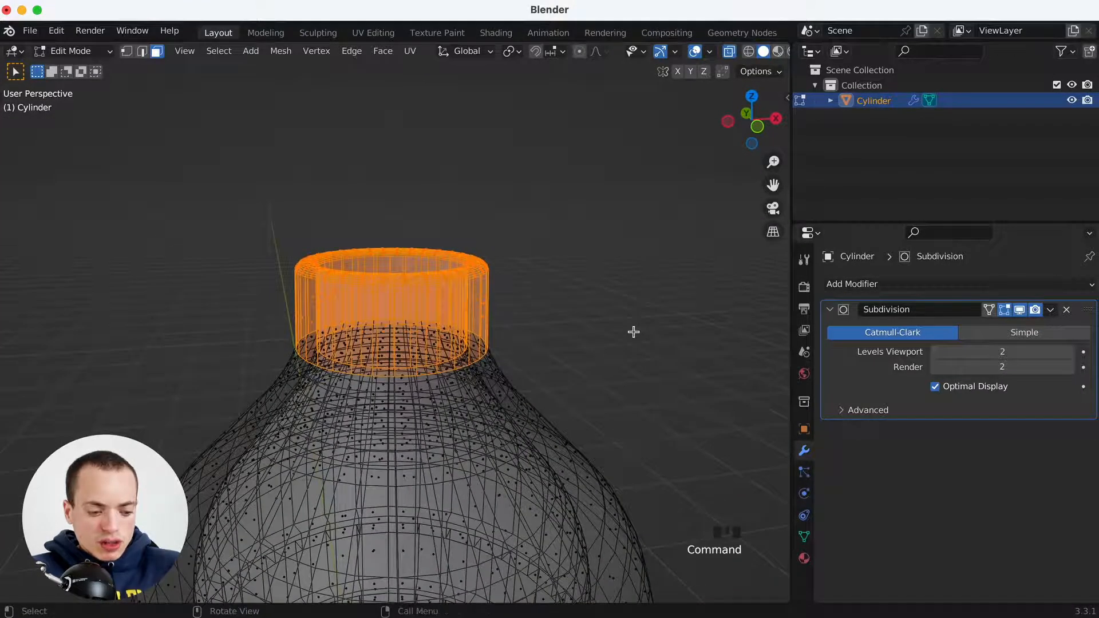
key("shift+d")
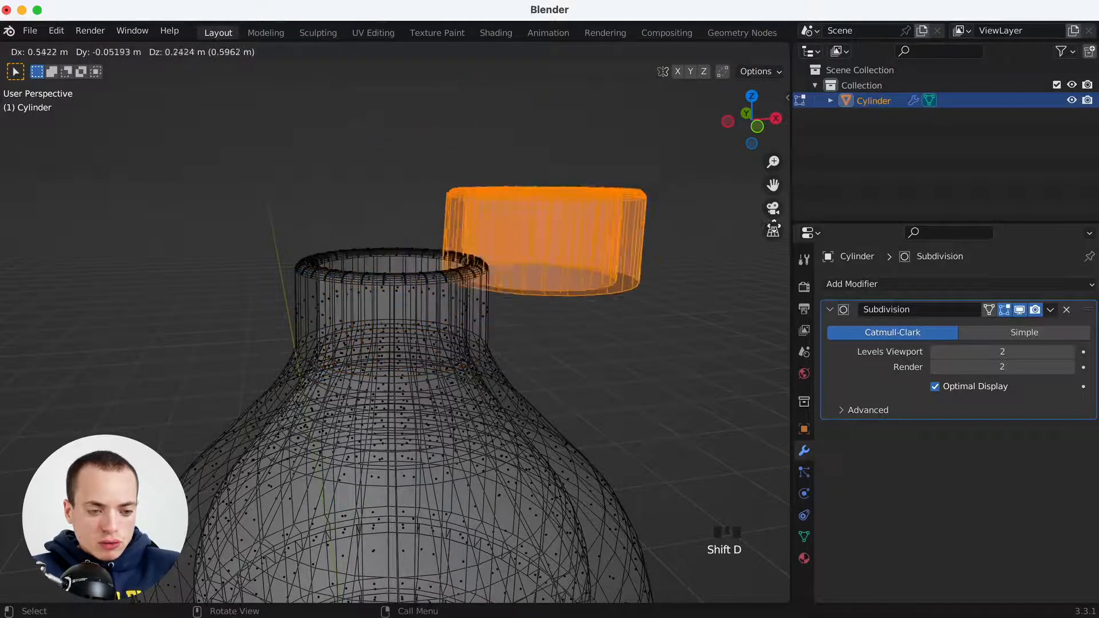
right_click(736, 269)
scroll(636, 287, "down", 5)
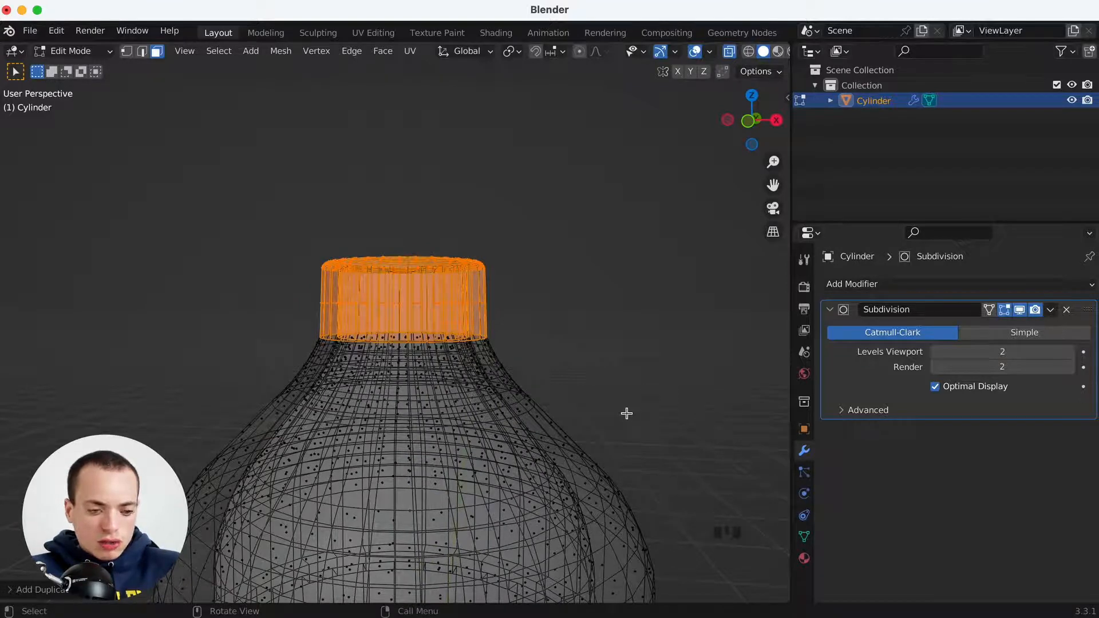
key("p")
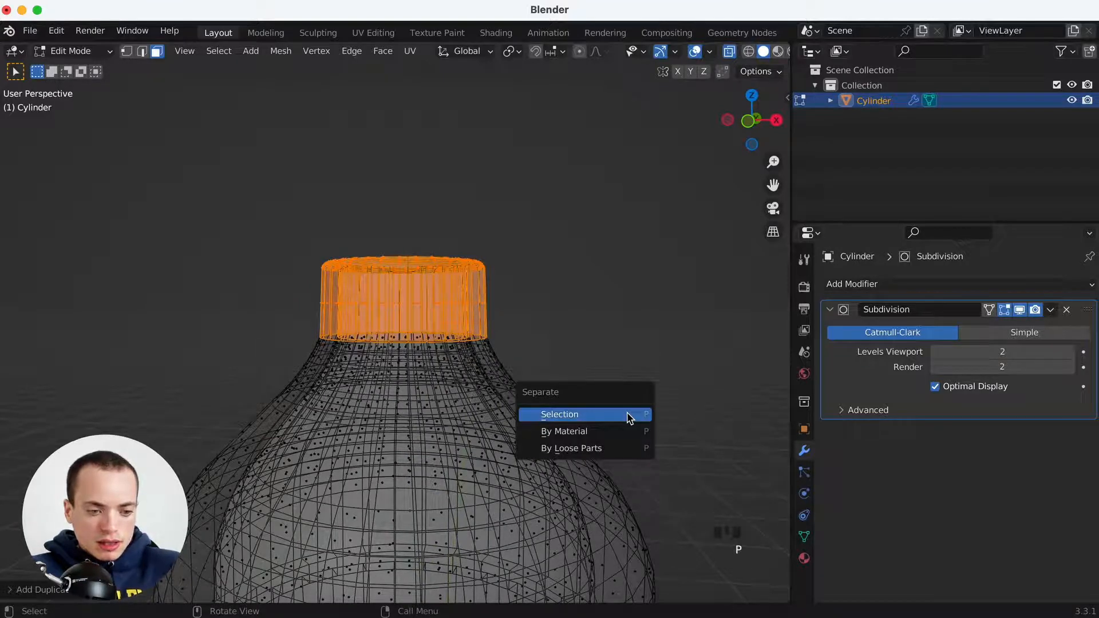
left_click(561, 415)
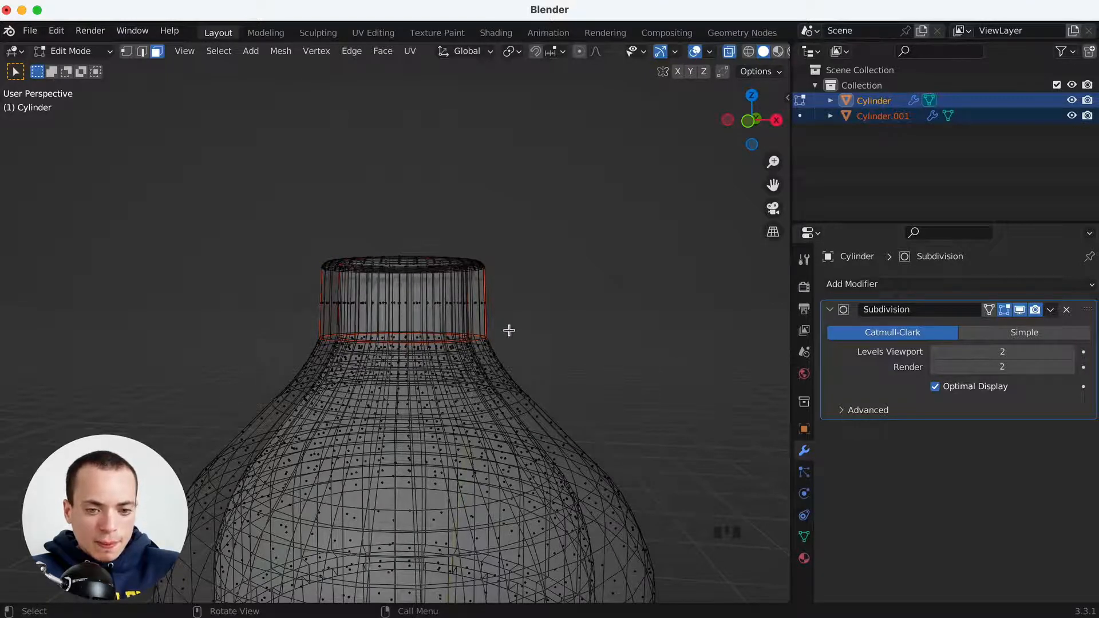
Return to Object Mode and test-move both objects, cancelling each move, to identify the separated neck piece
key("Tab")
left_click(879, 101)
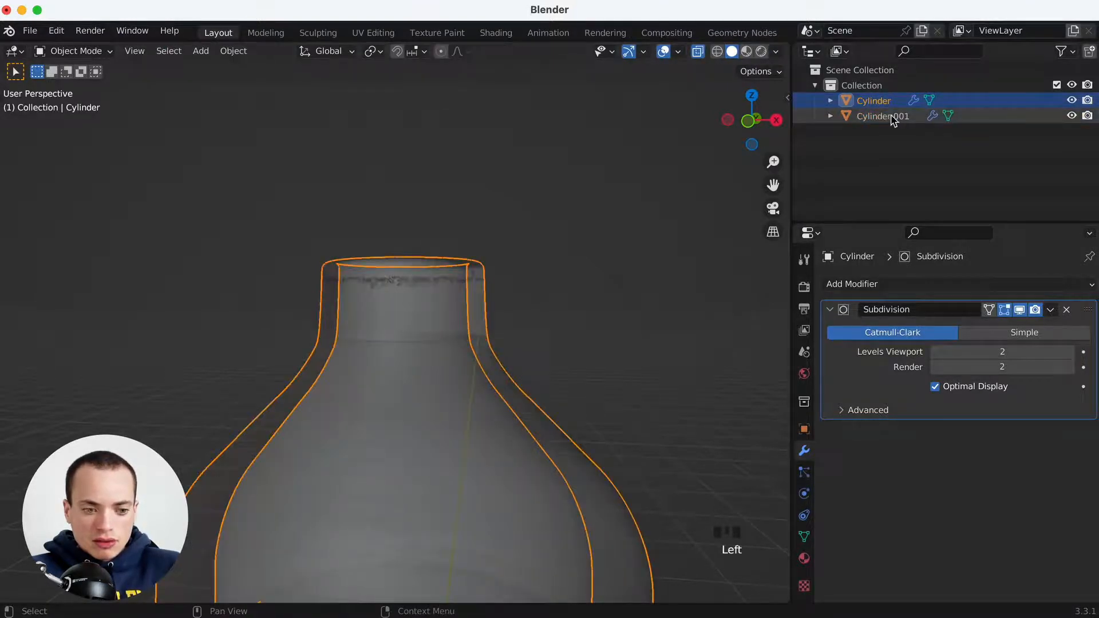
key("g")
key("Escape")
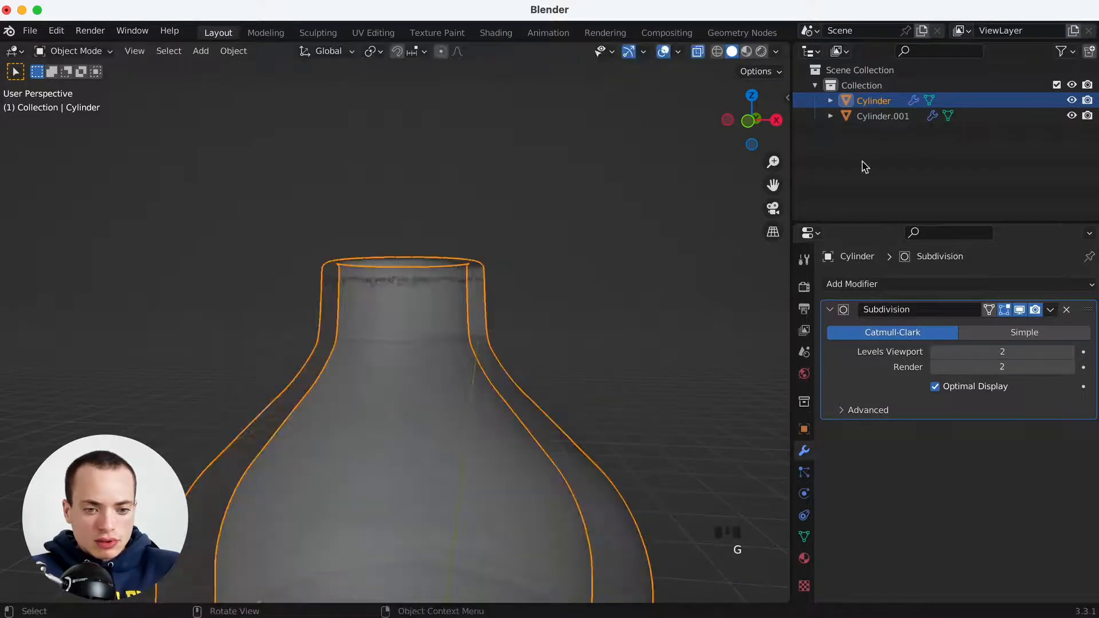
left_click(885, 117)
key("g")
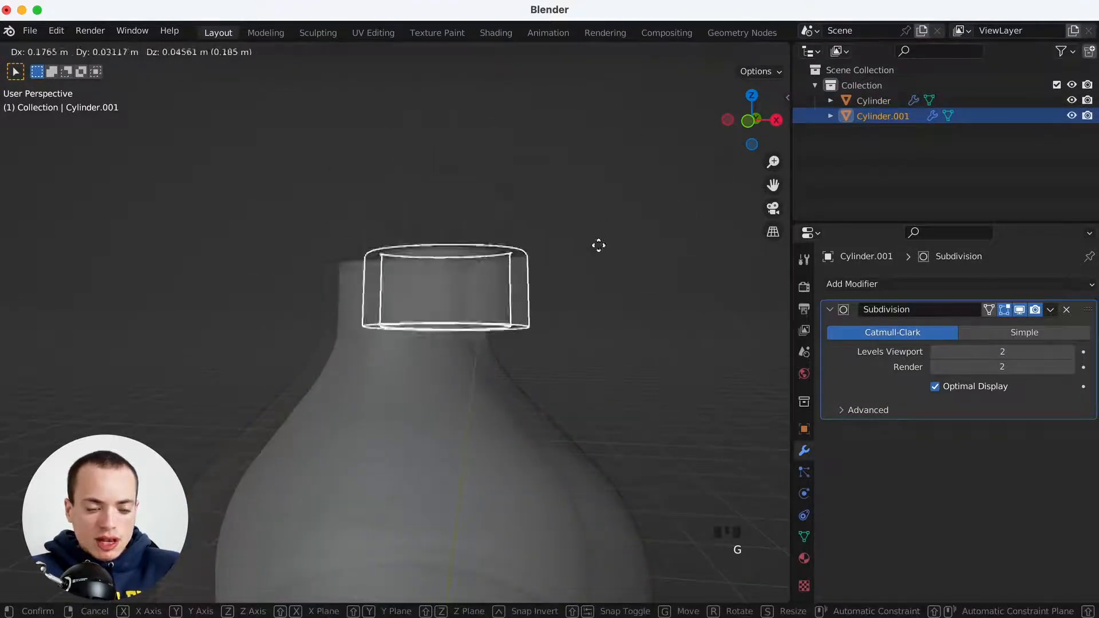
key("Escape")
Rename the separated neck piece BOUCHON and the bottle body BOUTEILLE
double_click(889, 116)
type("B")
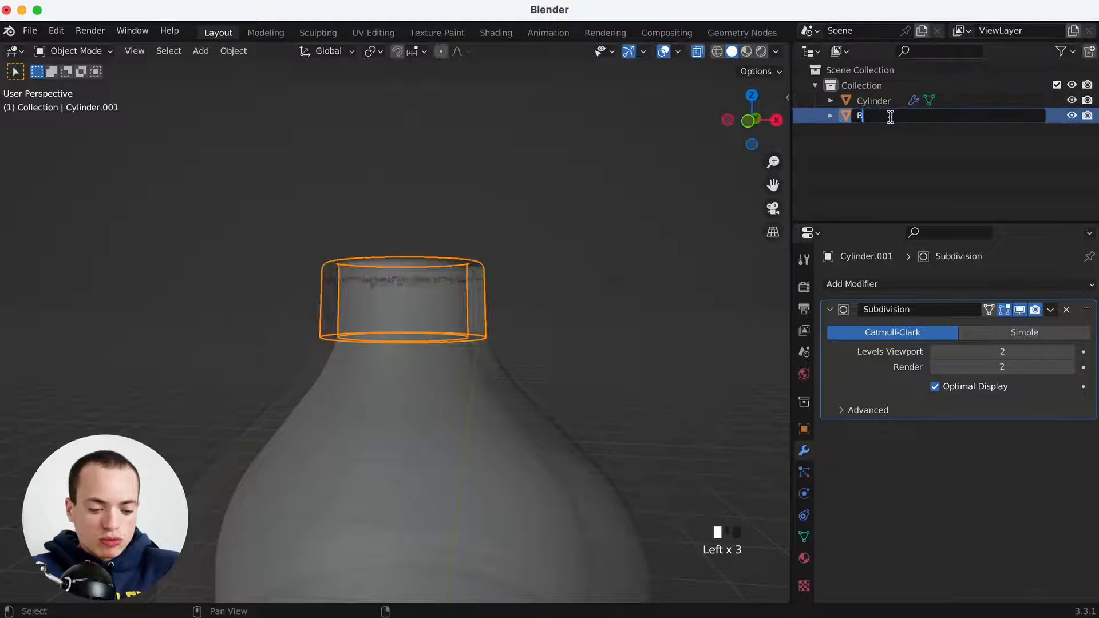
type("OUCHON")
key("Return")
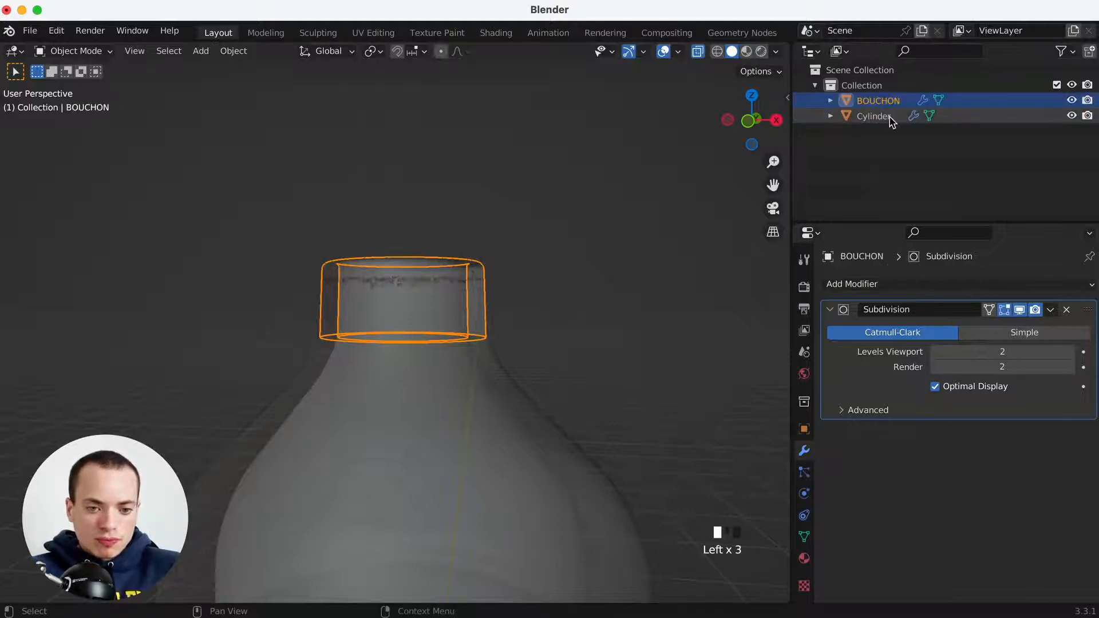
double_click(885, 117)
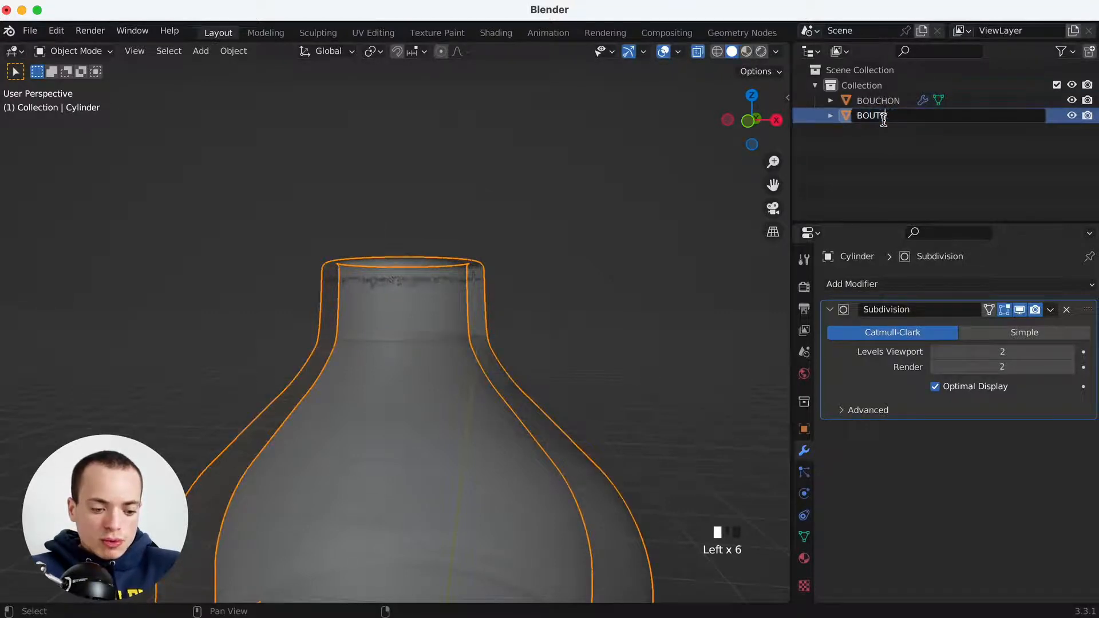
type("BOUTEILLE")
key("Return")
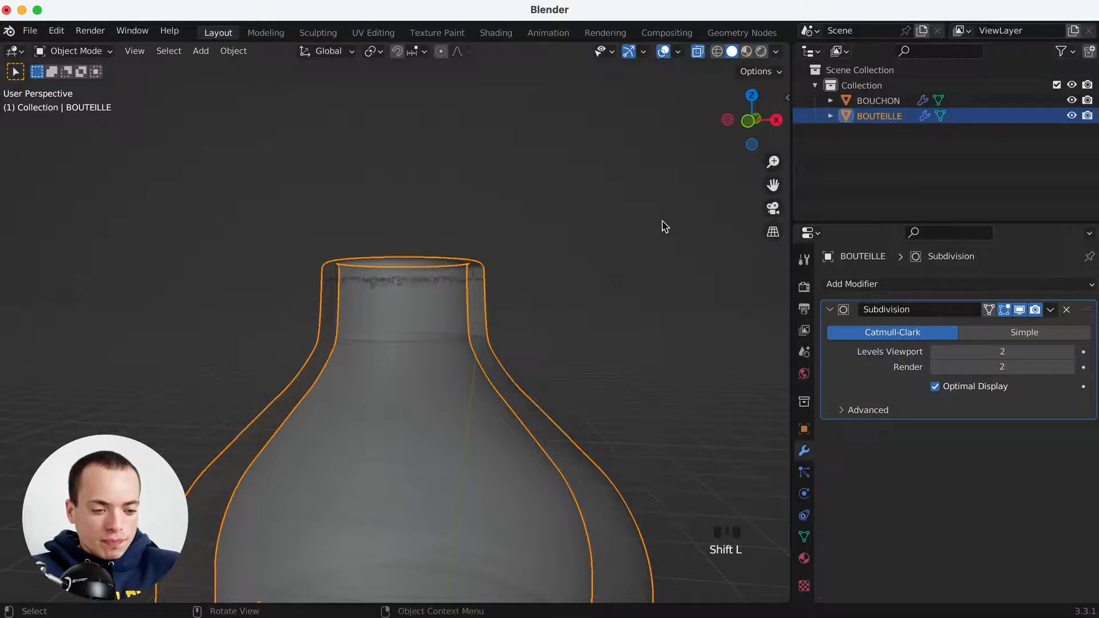
Turn off X-ray and scale the BOUCHON object up uniformly by about 1.016
key("alt+z")
scroll(653, 230, "down", 5)
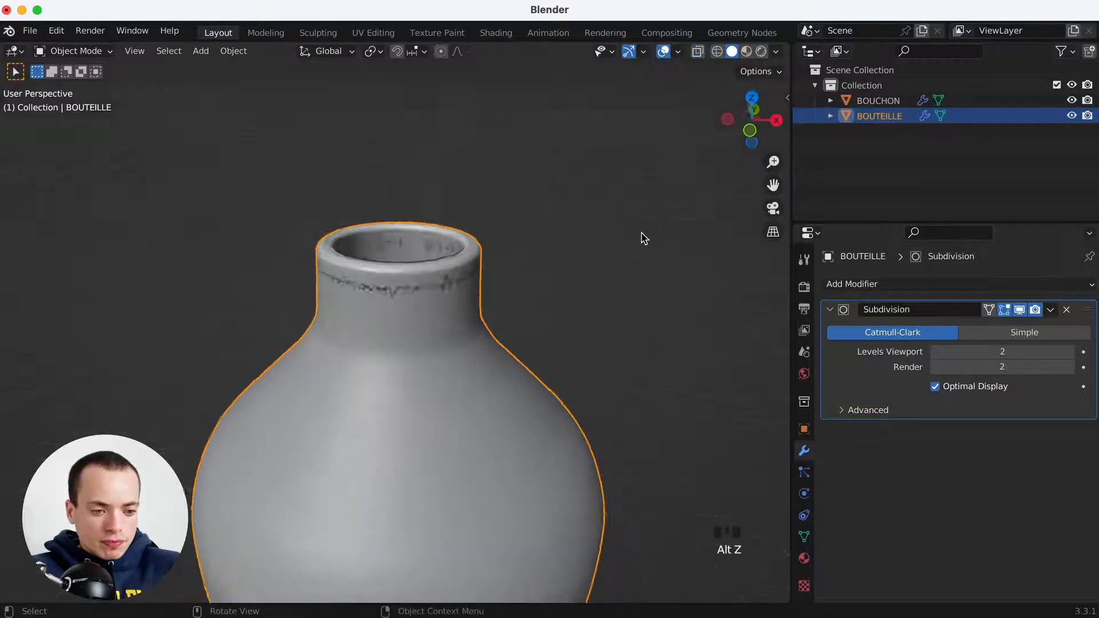
left_click(898, 103)
scroll(608, 239, "up", 3, "super")
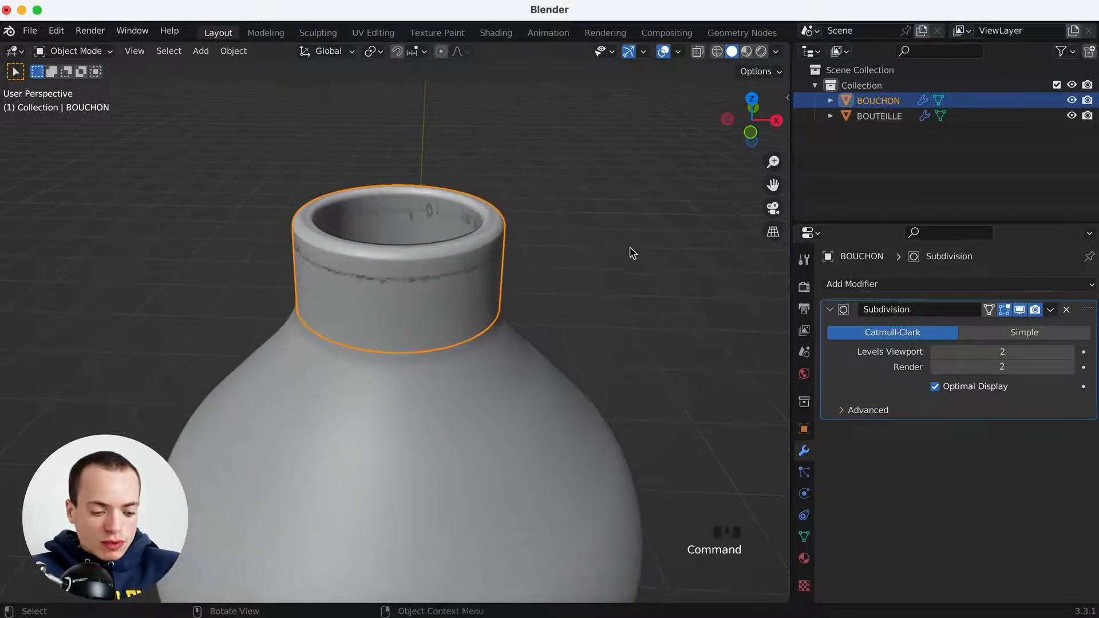
key("s")
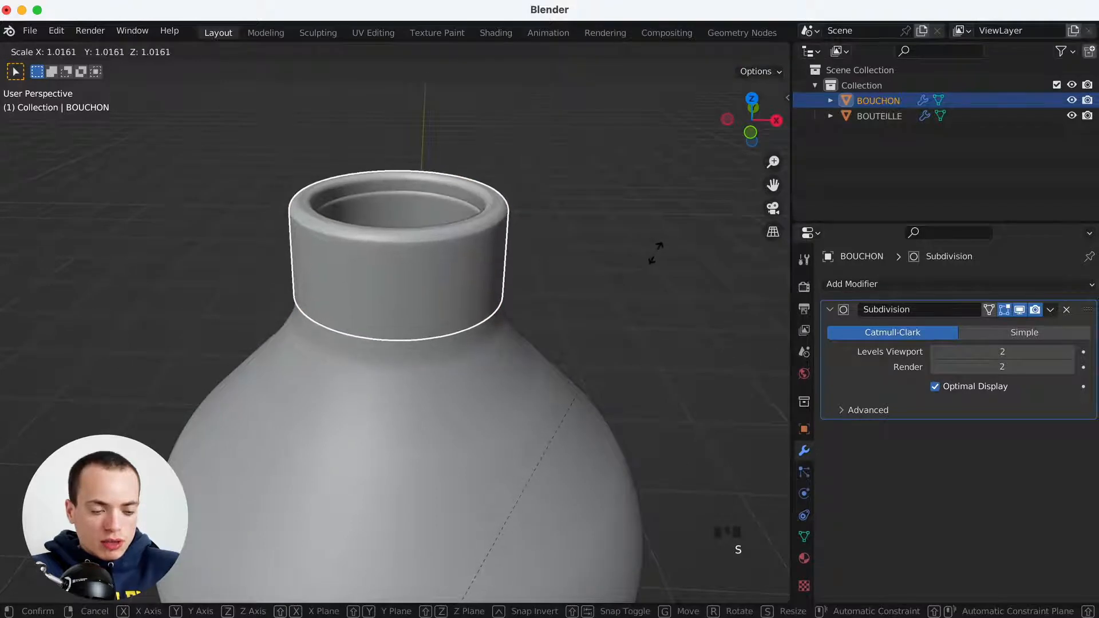
left_click(656, 252)
scroll(596, 285, "down", 5, "super")
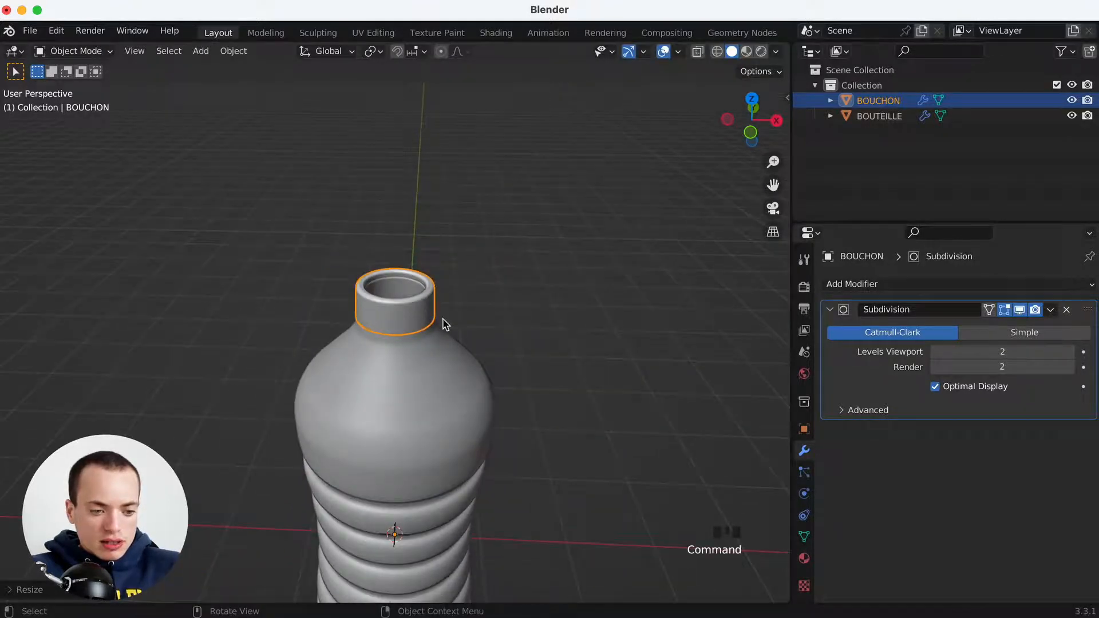
Test-rotate BOUCHON, cancel the rotation, and set its origin to its geometry
key("r")
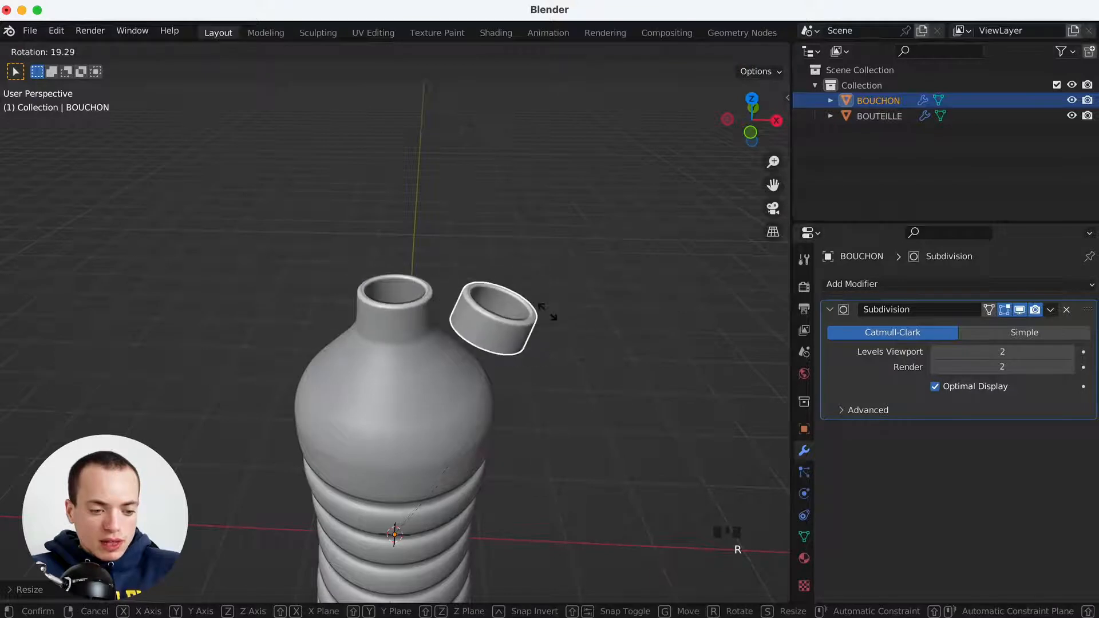
right_click(458, 432)
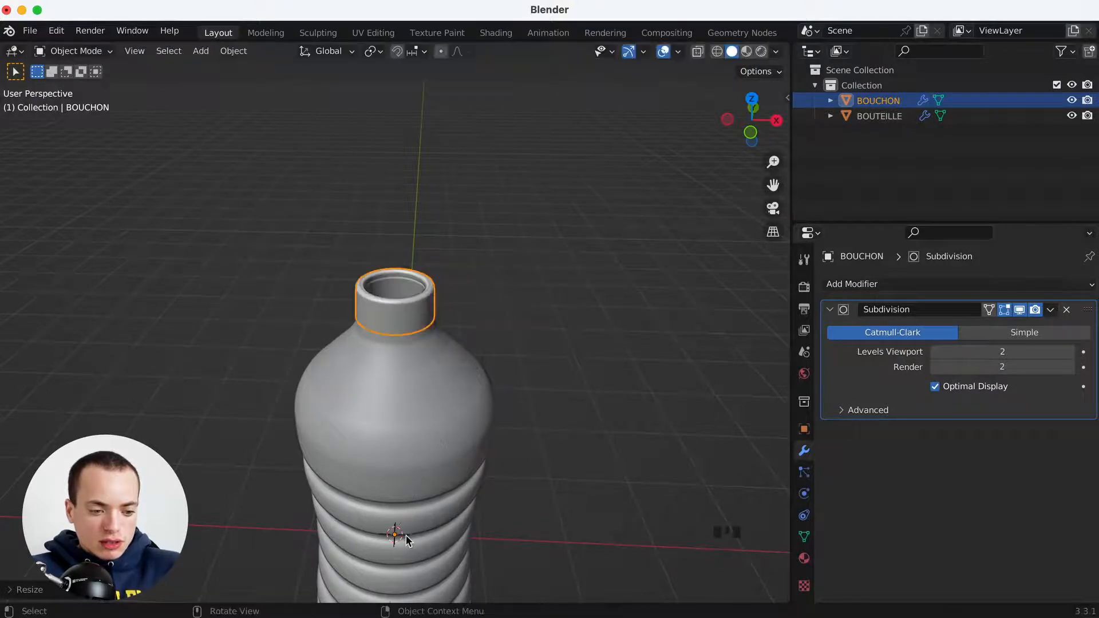
scroll(451, 355, "up", 5, "super")
right_click(420, 301)
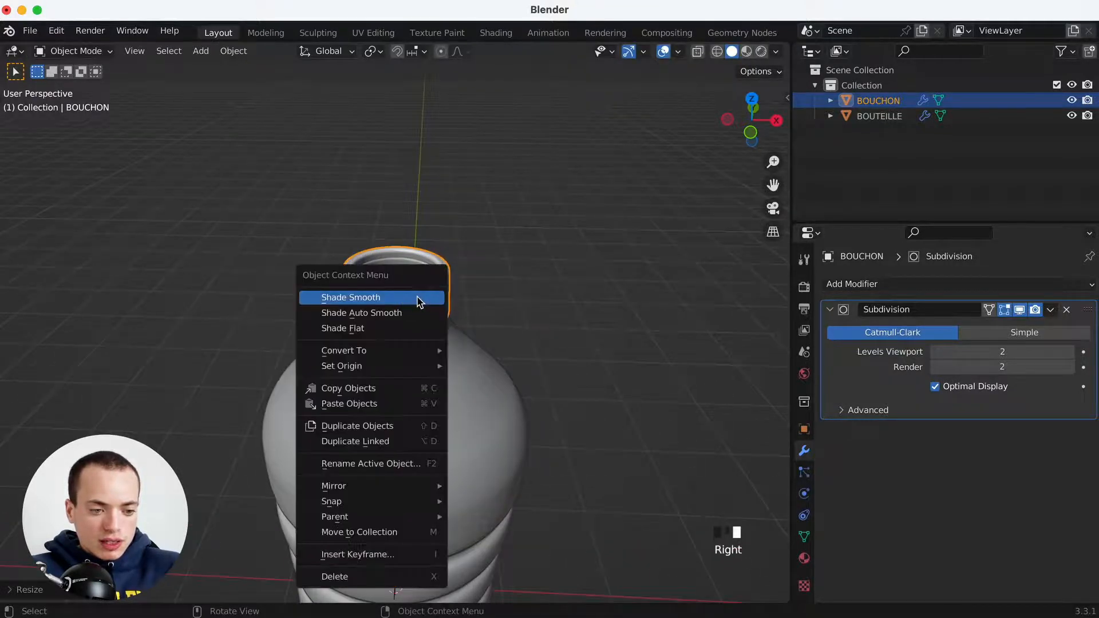
mouse_move(403, 369)
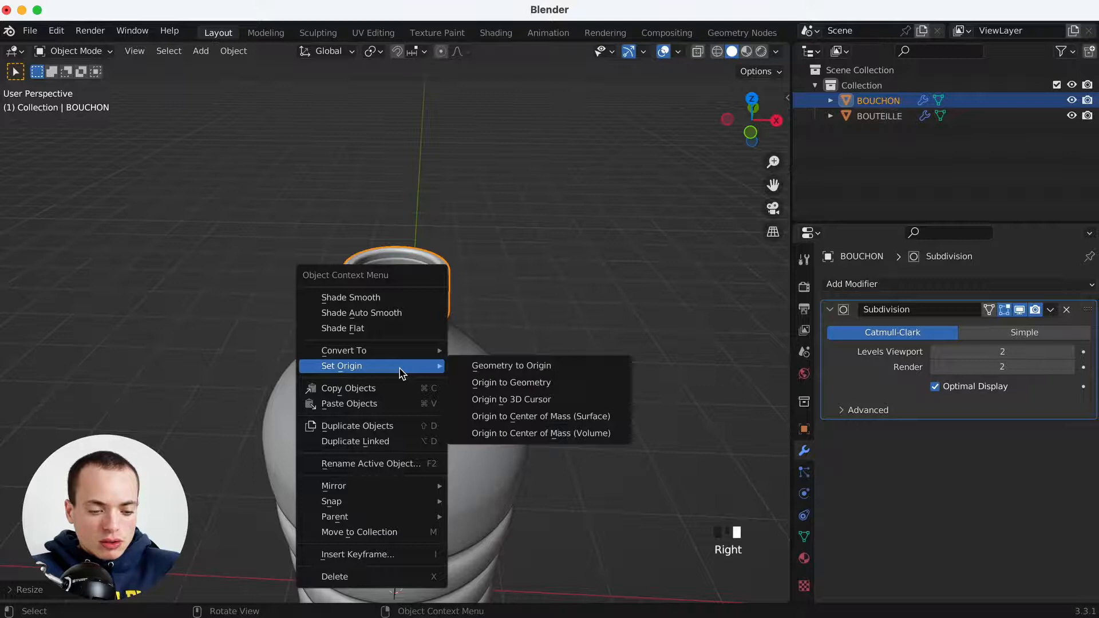
left_click(504, 389)
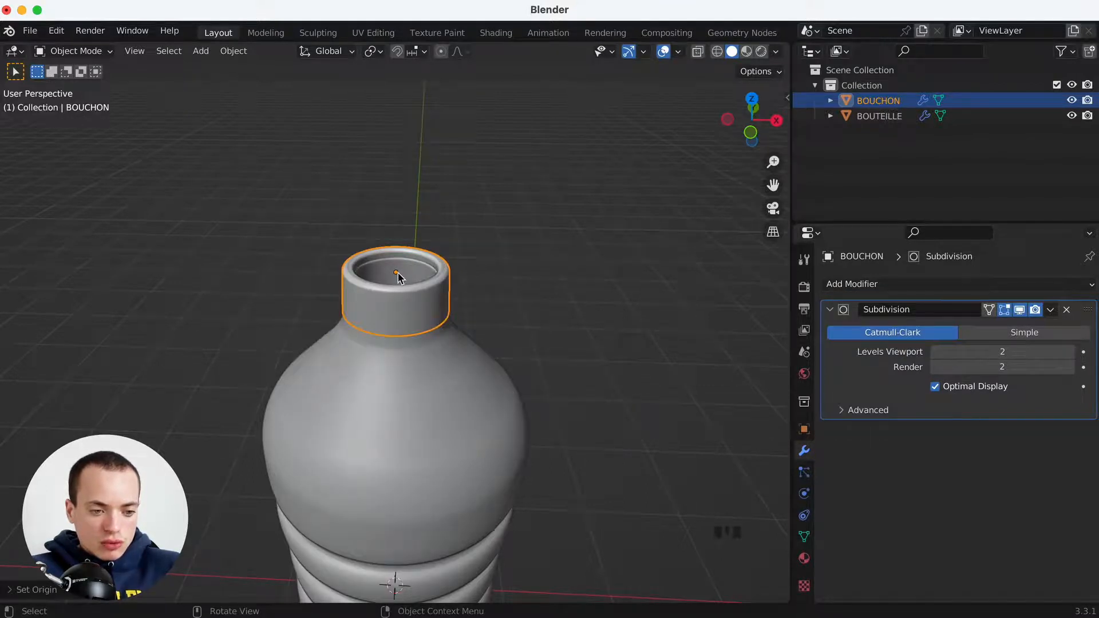
Test-rotate BOUCHON about its new origin, cancel, and move it up clear of the bottle's neck
scroll(398, 274, "up", 5, "super")
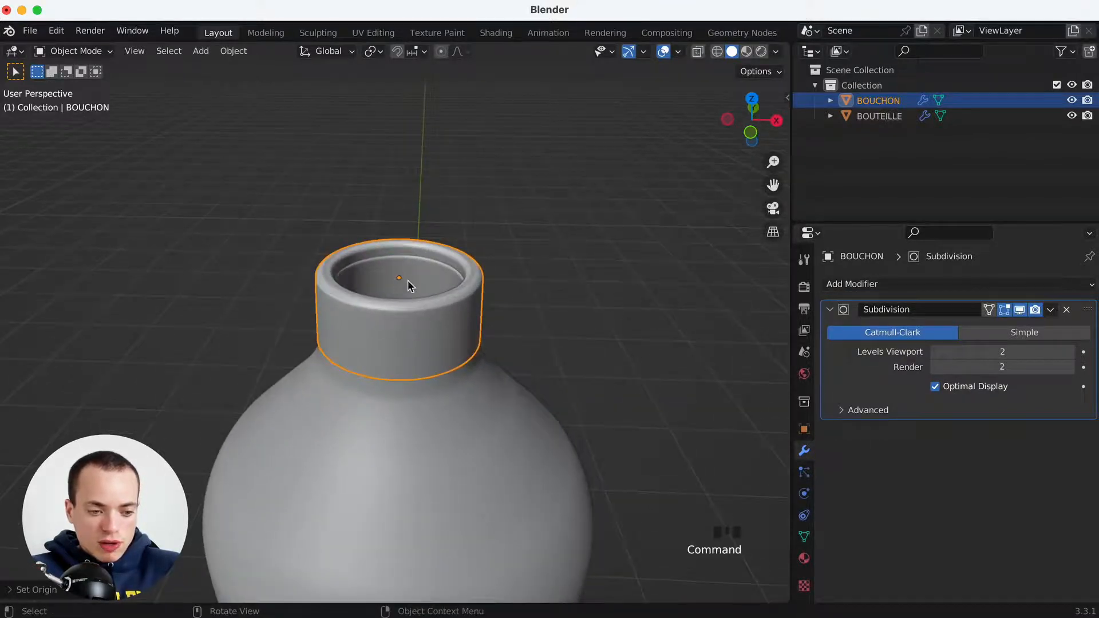
key("r")
right_click(483, 325)
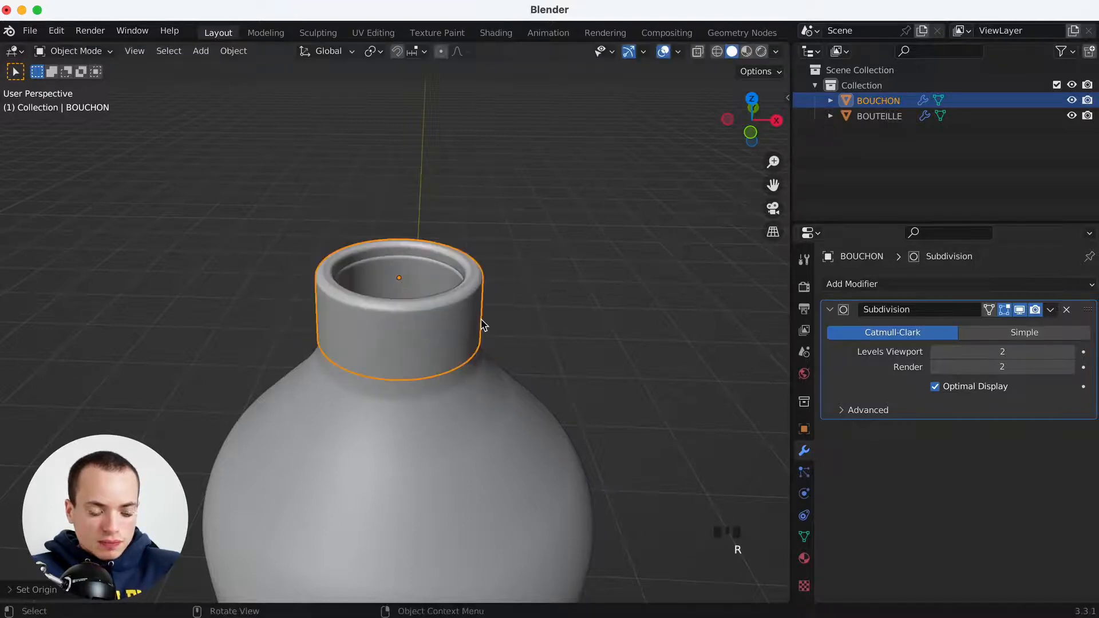
key("g")
left_click(473, 197)
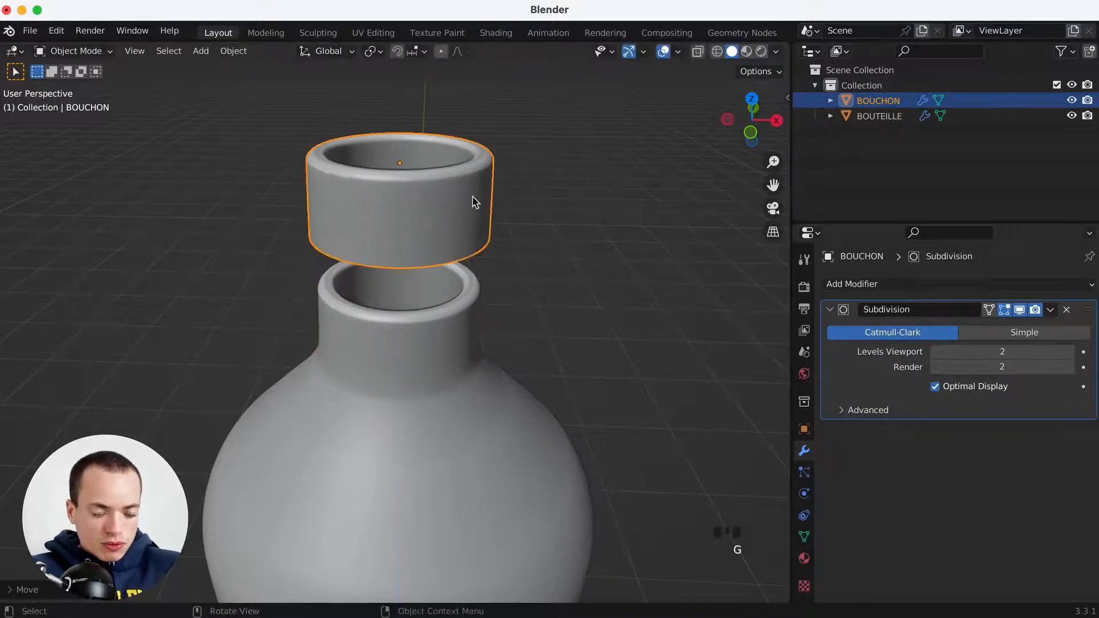
In Edit Mode's top view, prepare Circle Select on BOUCHON with a radius of 69, X-ray on and vertex selection
key("Tab")
scroll(471, 197, "up", 4, "super")
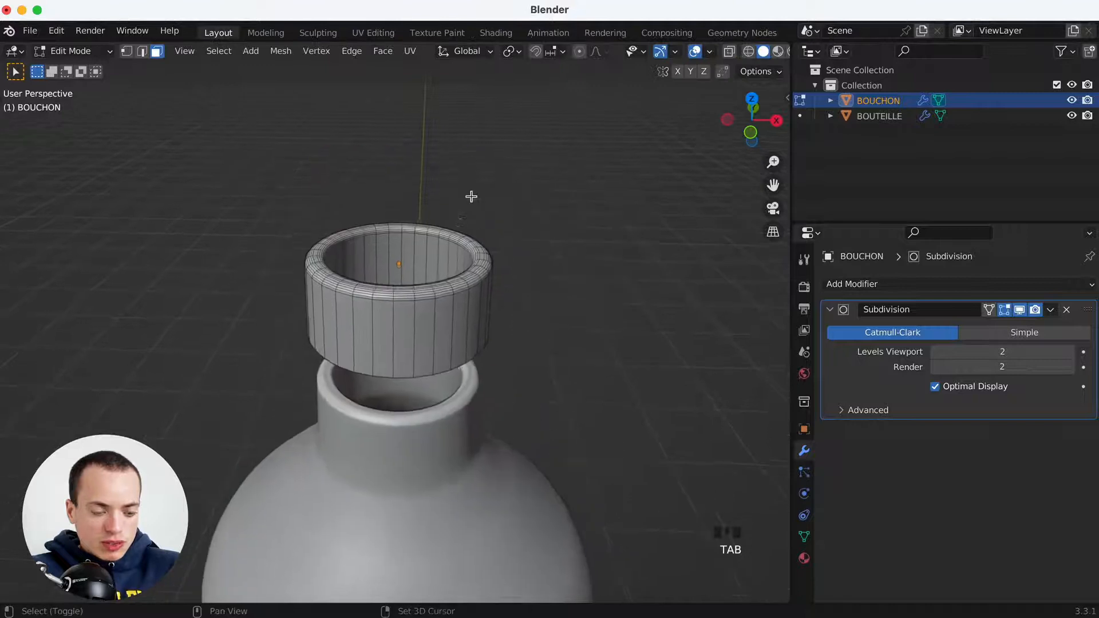
key("KP_7")
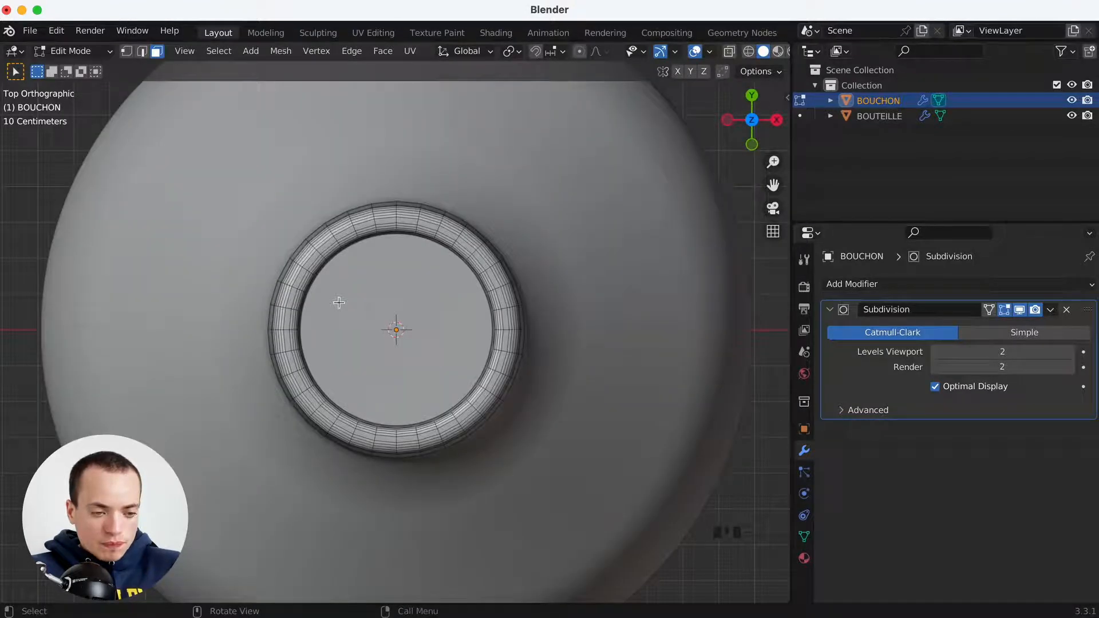
key("c")
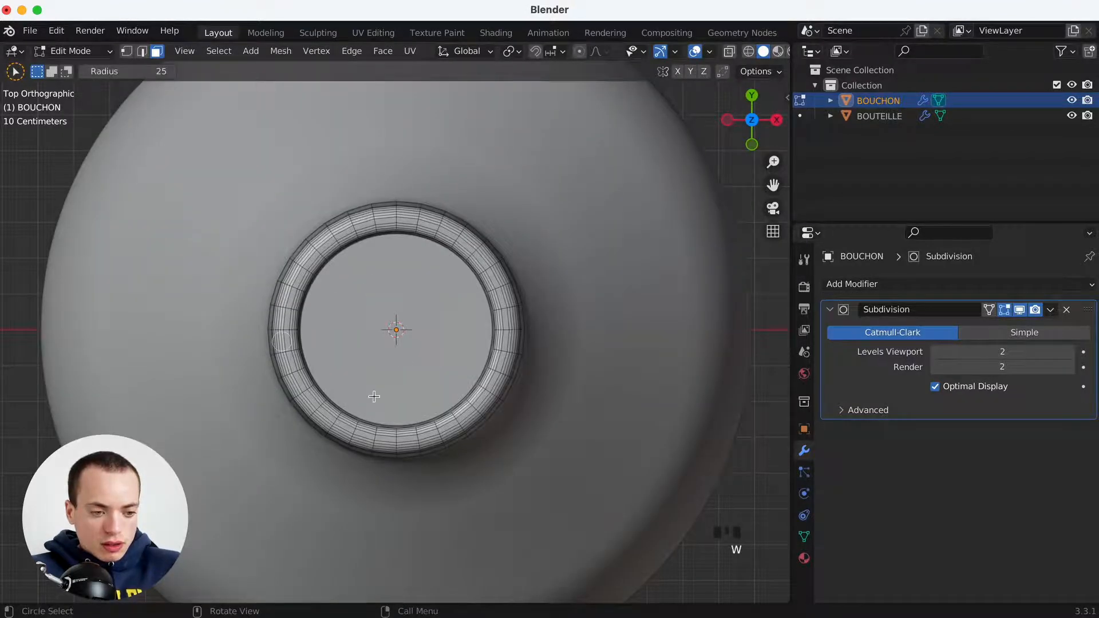
middle_click_drag(360, 318, 361, 319)
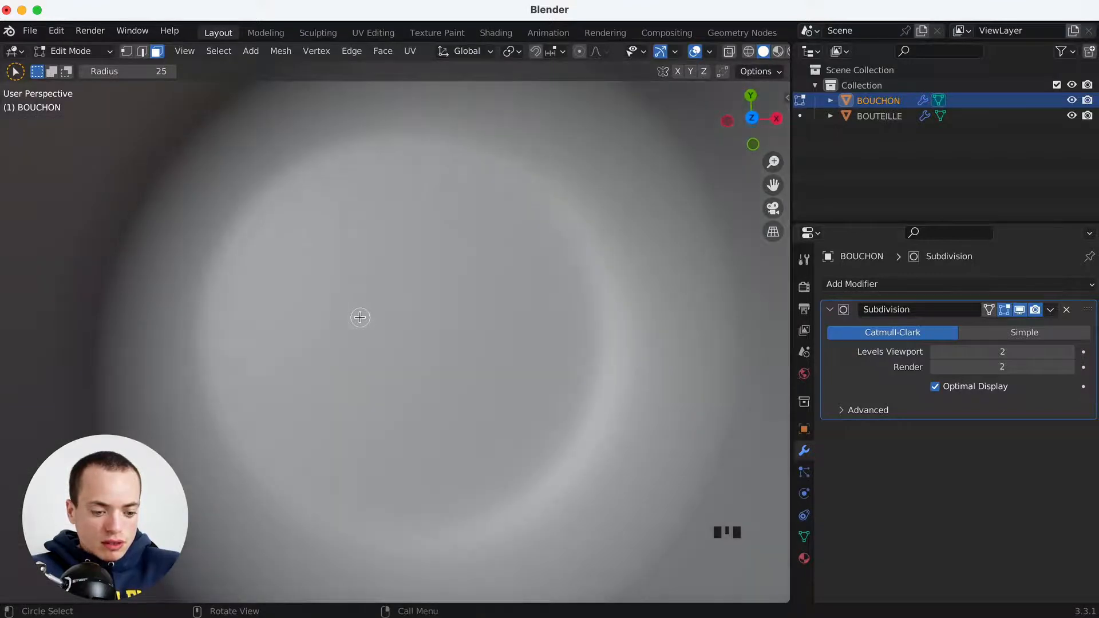
key("KP_7")
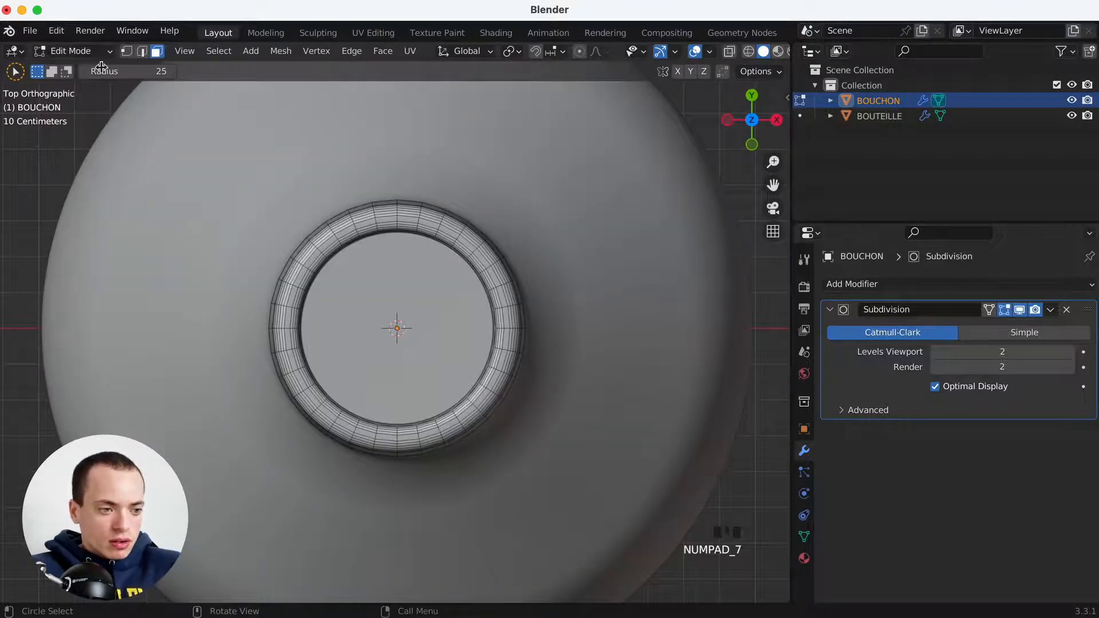
left_click_drag(101, 69, 157, 71)
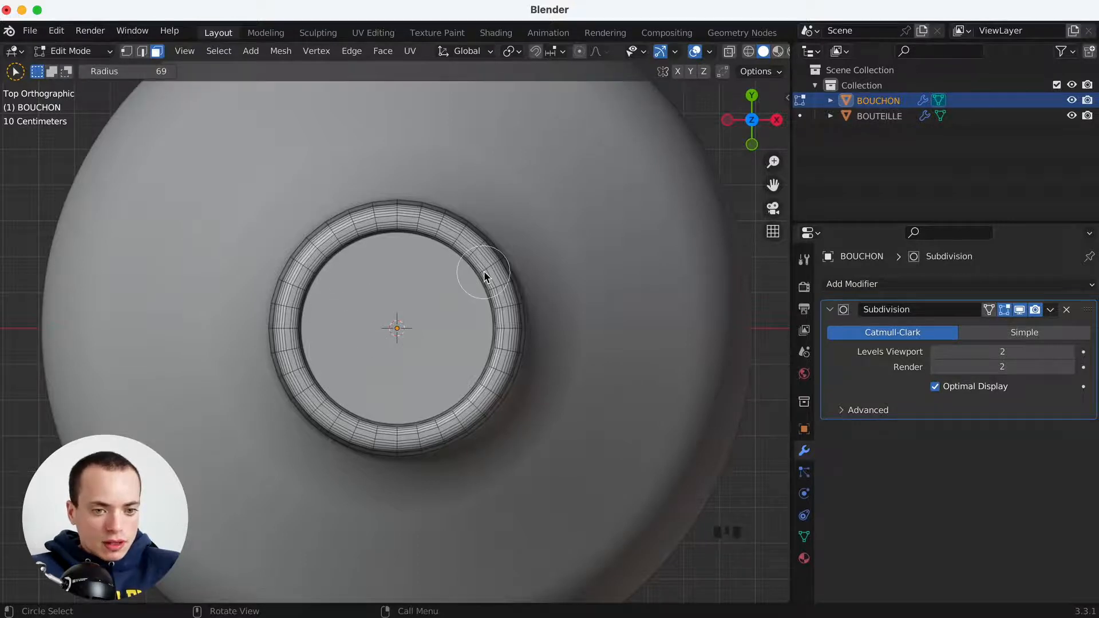
left_click(729, 51)
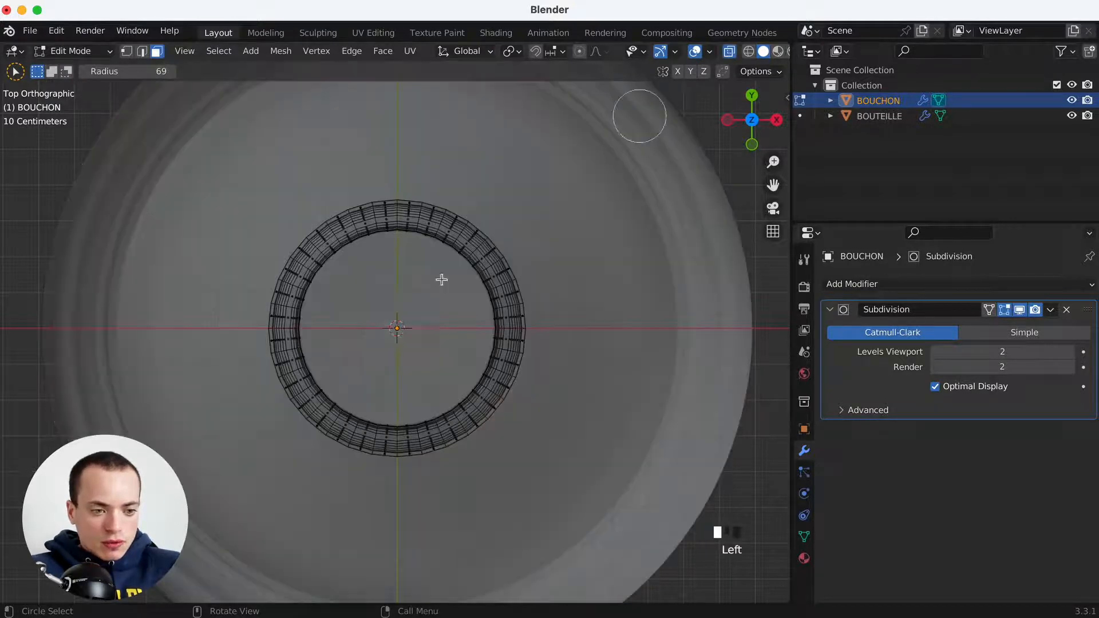
left_click(132, 51)
scroll(356, 274, "up", 4)
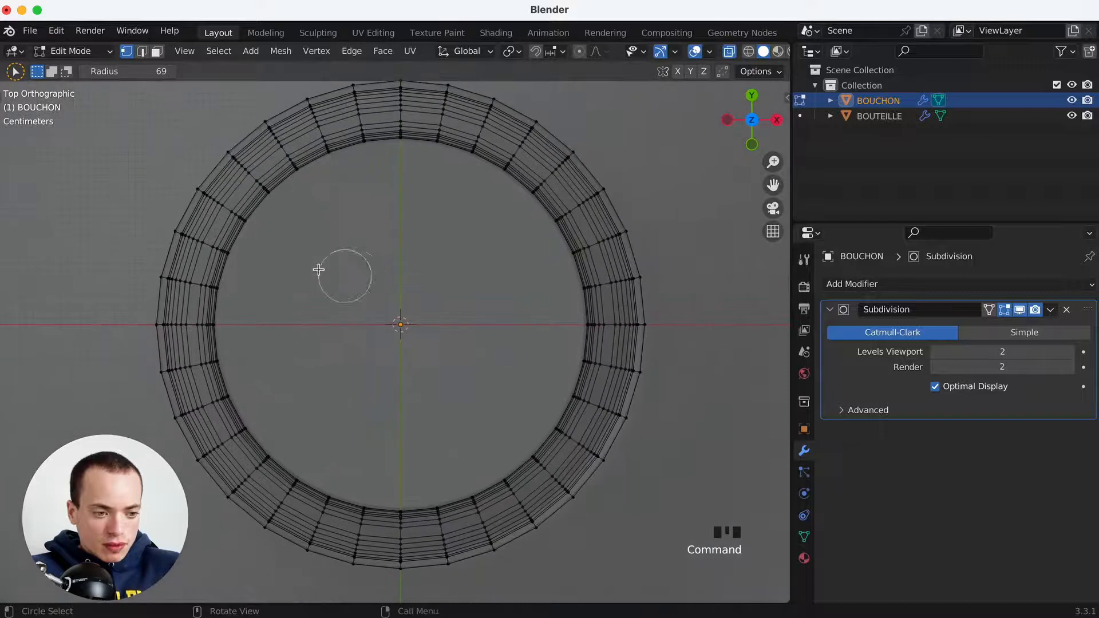
Circle-select the vertices all around the cap's inner wall and inner rim, and delete them
mouse_move(239, 254)
left_mouse_down()
mouse_move(233, 248)
mouse_move(289, 191)
mouse_move(370, 158)
mouse_move(461, 152)
mouse_move(526, 198)
mouse_move(574, 278)
mouse_move(532, 432)
mouse_move(579, 376)
mouse_move(584, 326)
left_mouse_up()
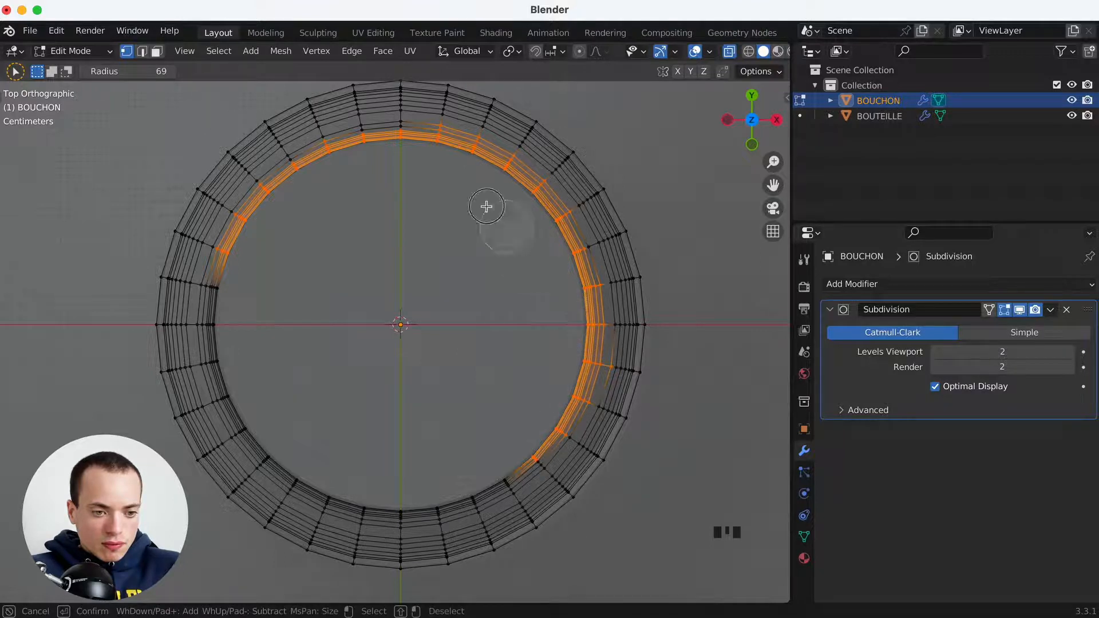
mouse_move(486, 206)
left_mouse_down()
mouse_move(401, 138)
mouse_move(277, 184)
mouse_move(239, 246)
mouse_move(221, 314)
mouse_move(229, 284)
mouse_move(235, 379)
mouse_move(221, 356)
mouse_move(277, 448)
mouse_move(240, 422)
mouse_move(338, 490)
mouse_move(294, 467)
mouse_move(360, 498)
mouse_move(430, 498)
mouse_move(502, 478)
mouse_move(554, 418)
left_mouse_up()
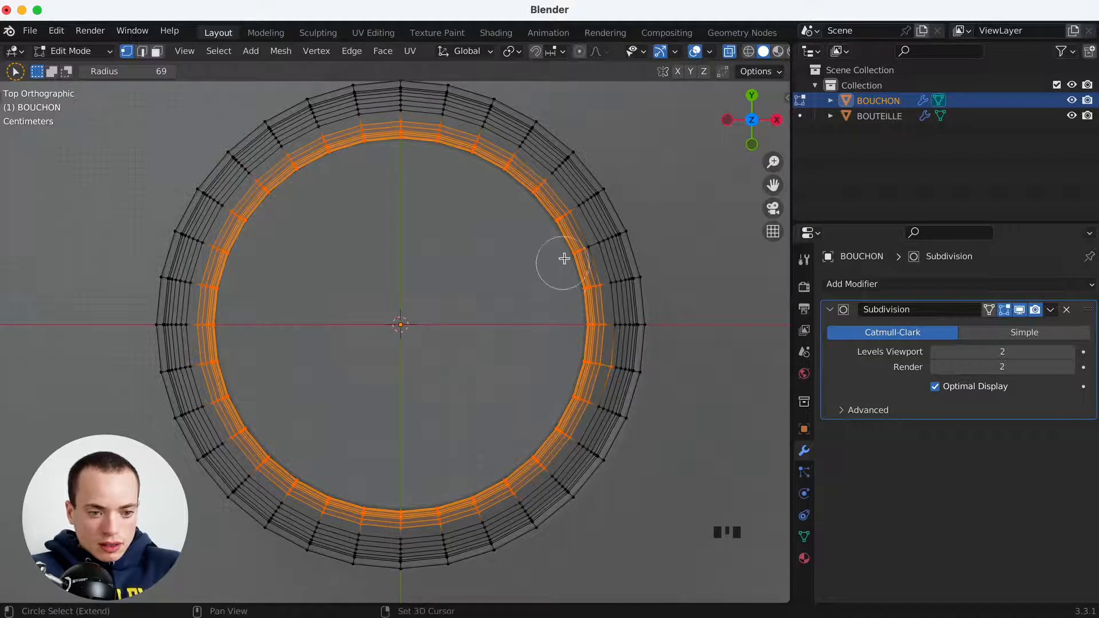
left_click(466, 338, "shift")
key("w")
key("w")
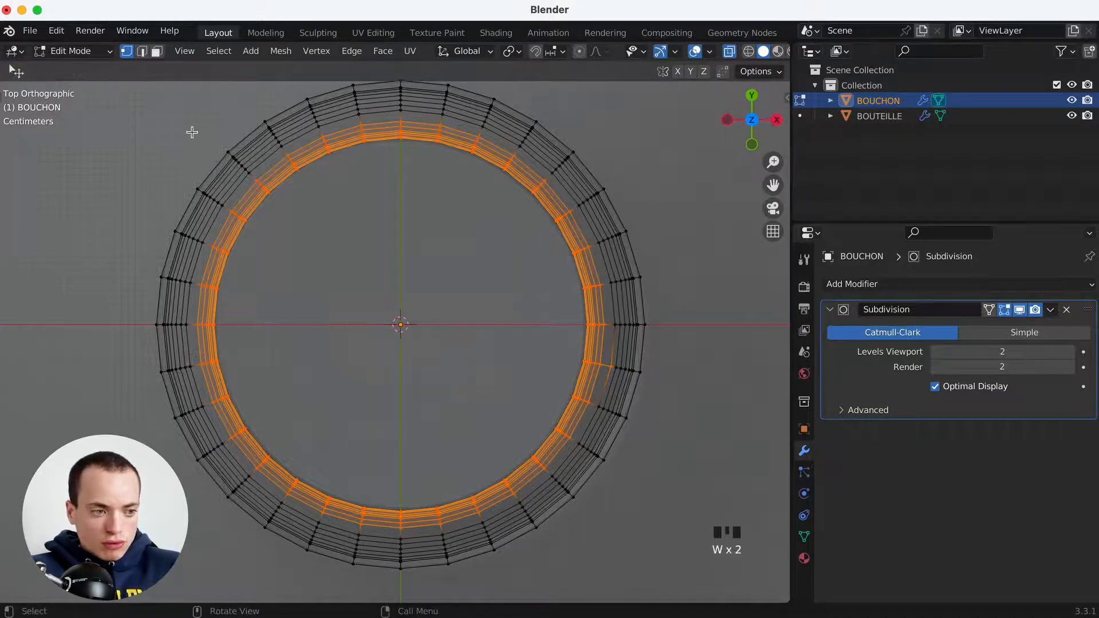
key("w")
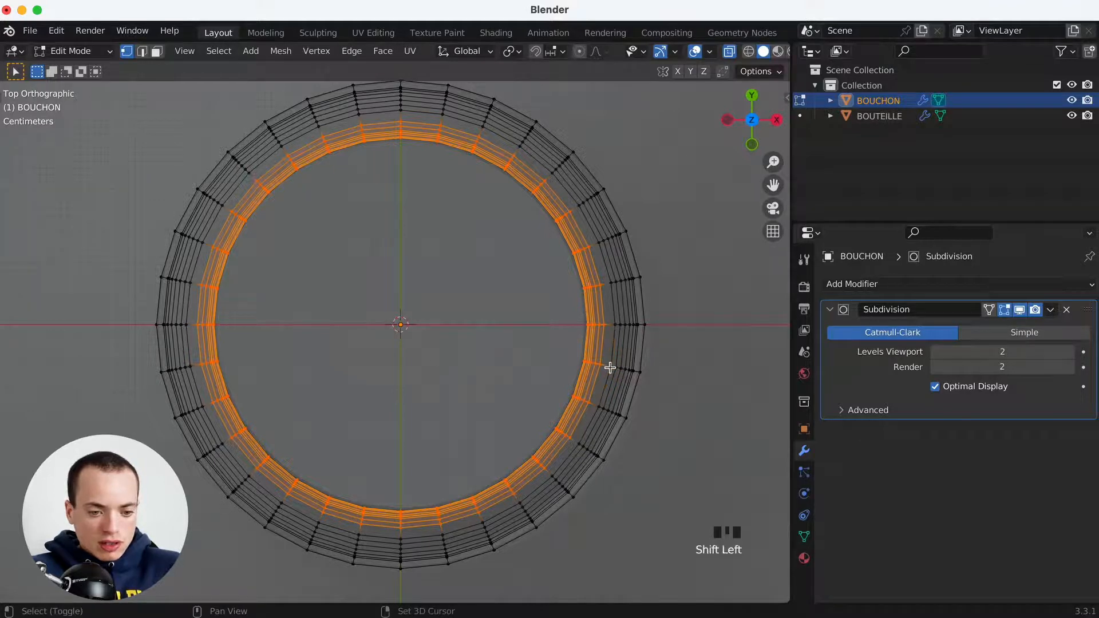
scroll(610, 394, "down", 10)
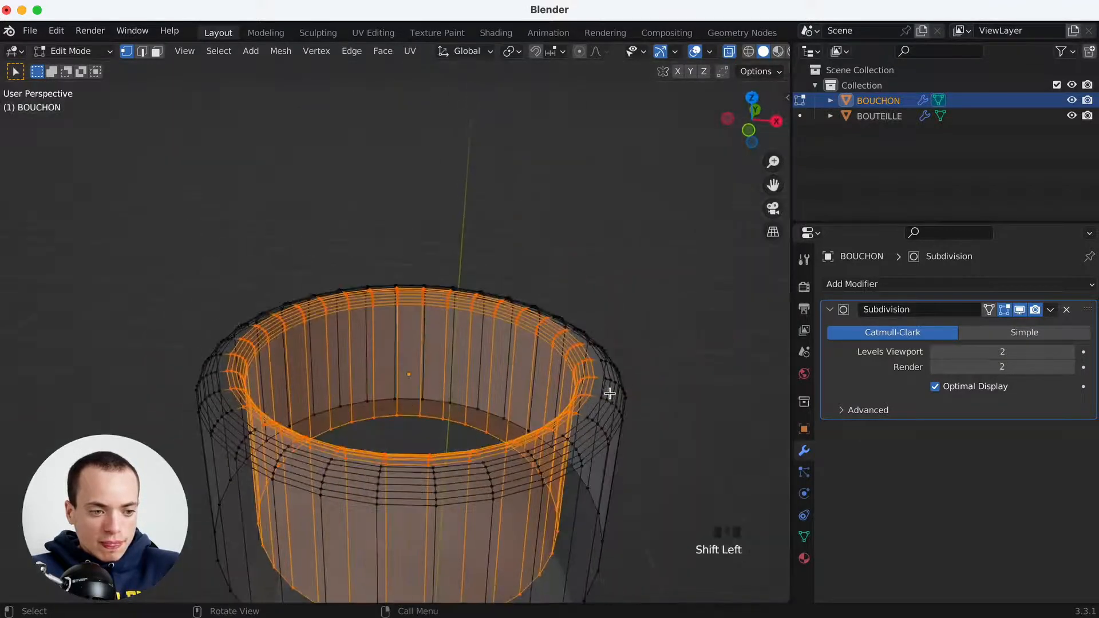
scroll(610, 393, "down", 4, "super")
scroll(610, 393, "up", 1, "super")
key("x")
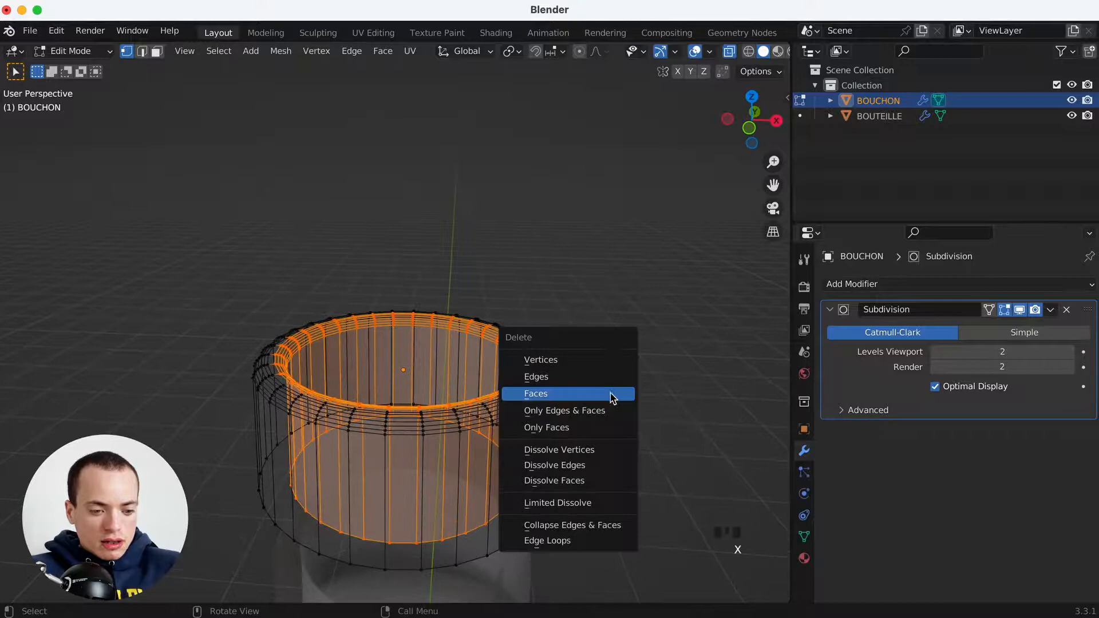
left_click(562, 360)
scroll(607, 349, "down", 3)
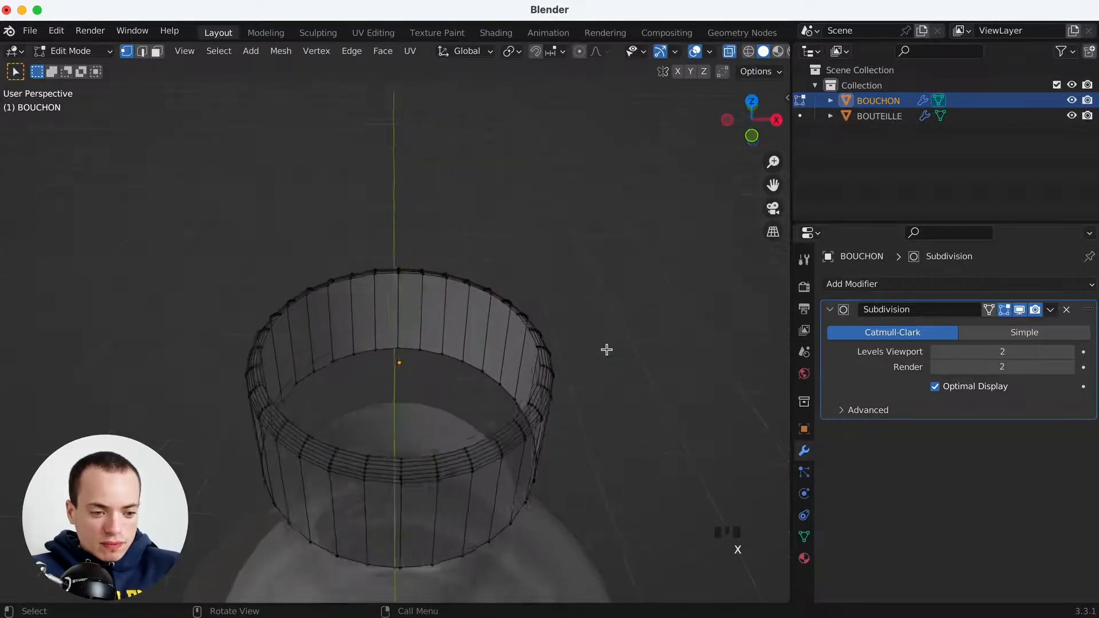
Return to Object Mode, turn off X-ray and examine the cap's remaining outer shell from several angles
key("KP_1")
scroll(607, 350, "up", 10)
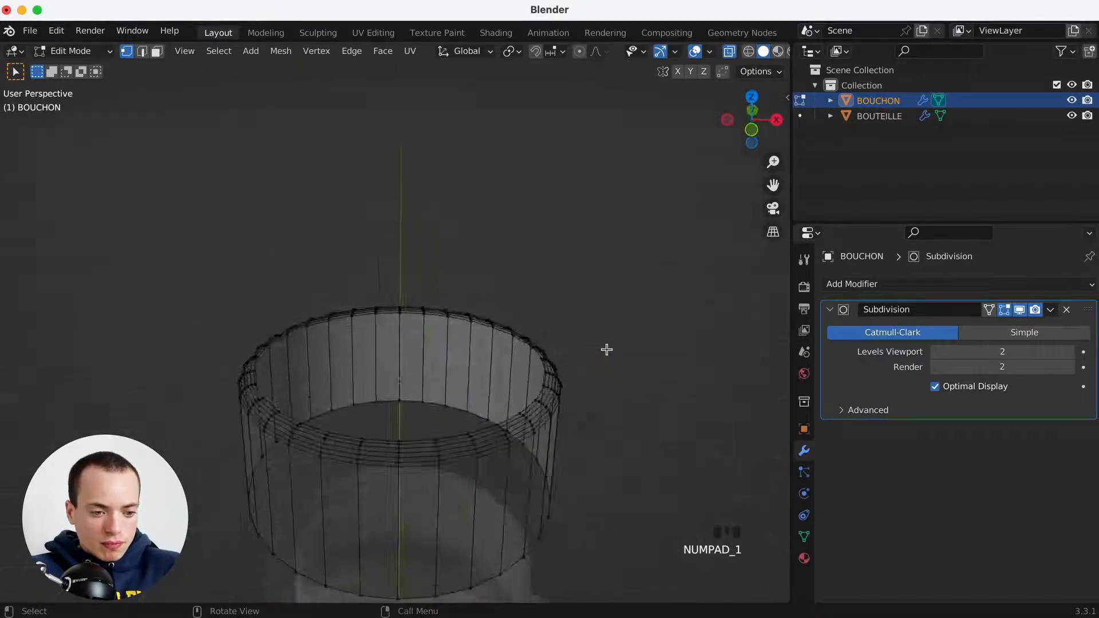
scroll(607, 350, "up", 3, "super")
scroll(607, 350, "down", 3, "super")
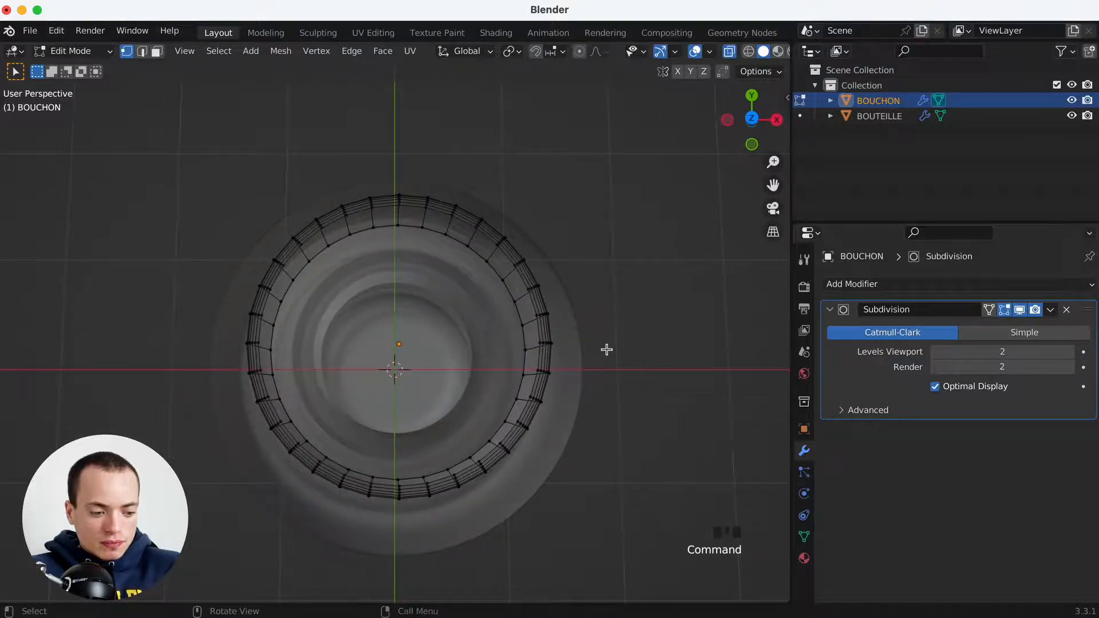
key("Tab")
scroll(573, 371, "down", 8)
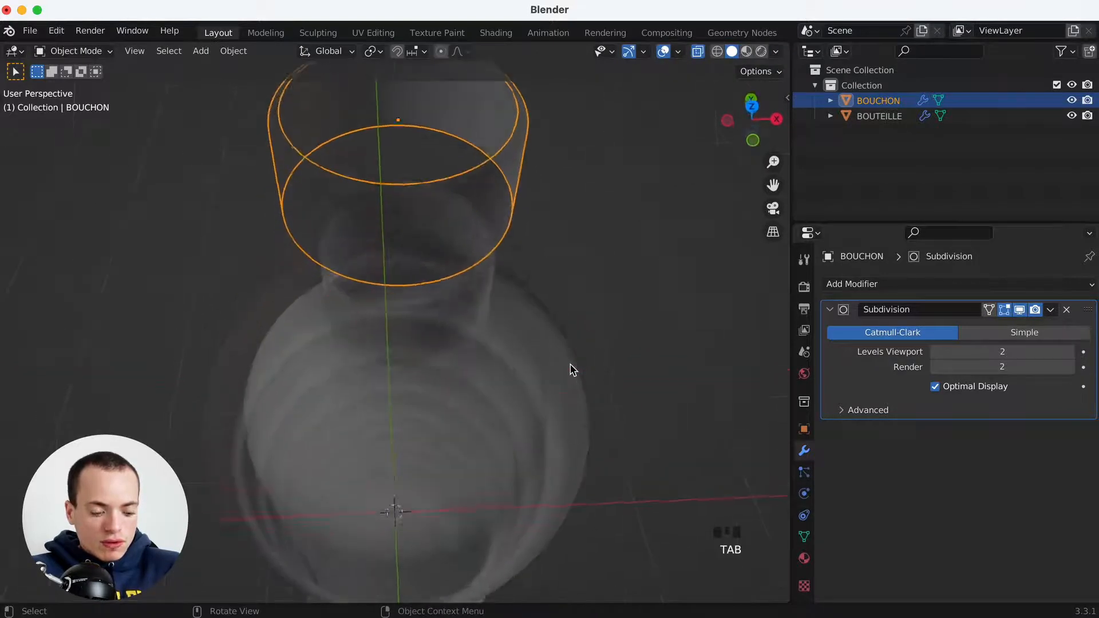
key("alt+z")
scroll(573, 371, "down", 3)
scroll(537, 286, "up", 3, "shift")
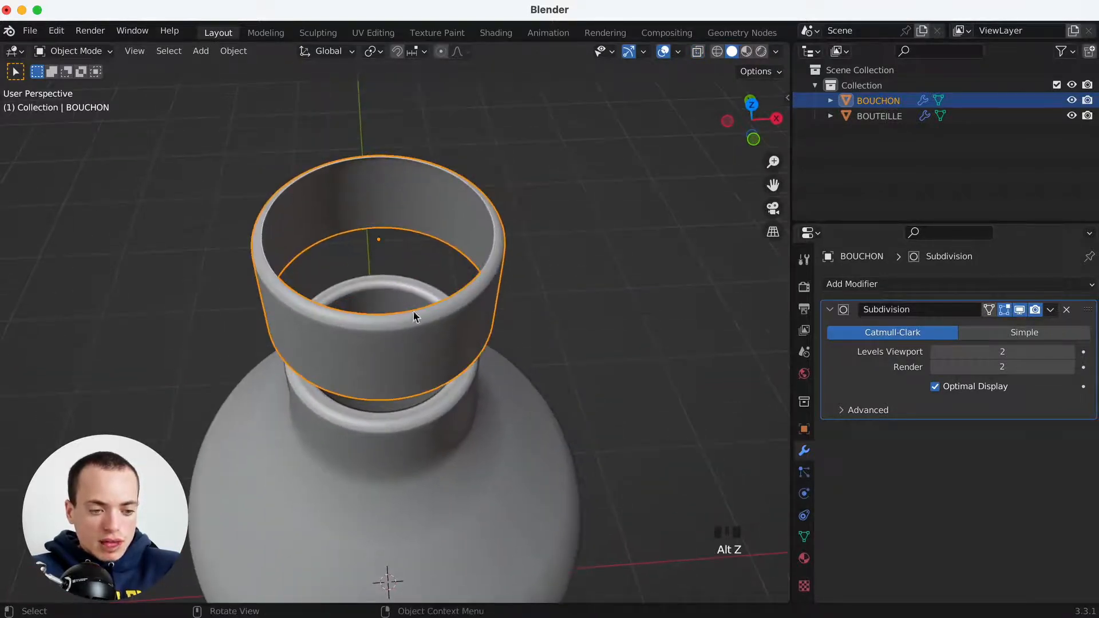
scroll(360, 221, "up", 5, "super")
scroll(359, 222, "down", 5, "super")
In Edit Mode, select the edge loop around the cap's upper opening and fill it with a face
key("Tab")
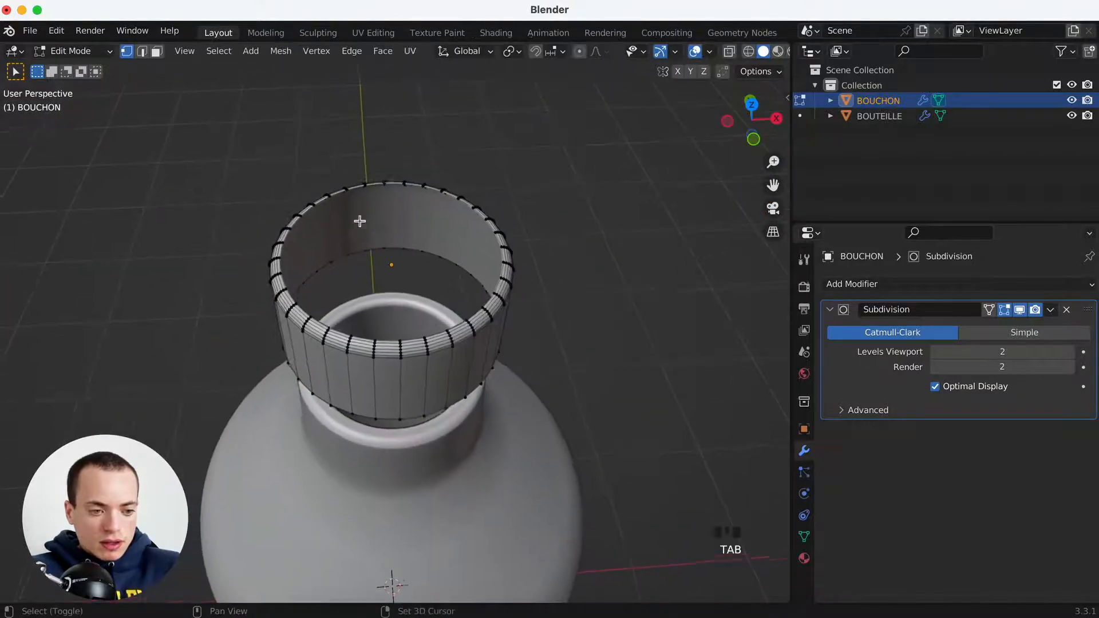
scroll(360, 221, "up", 5, "super")
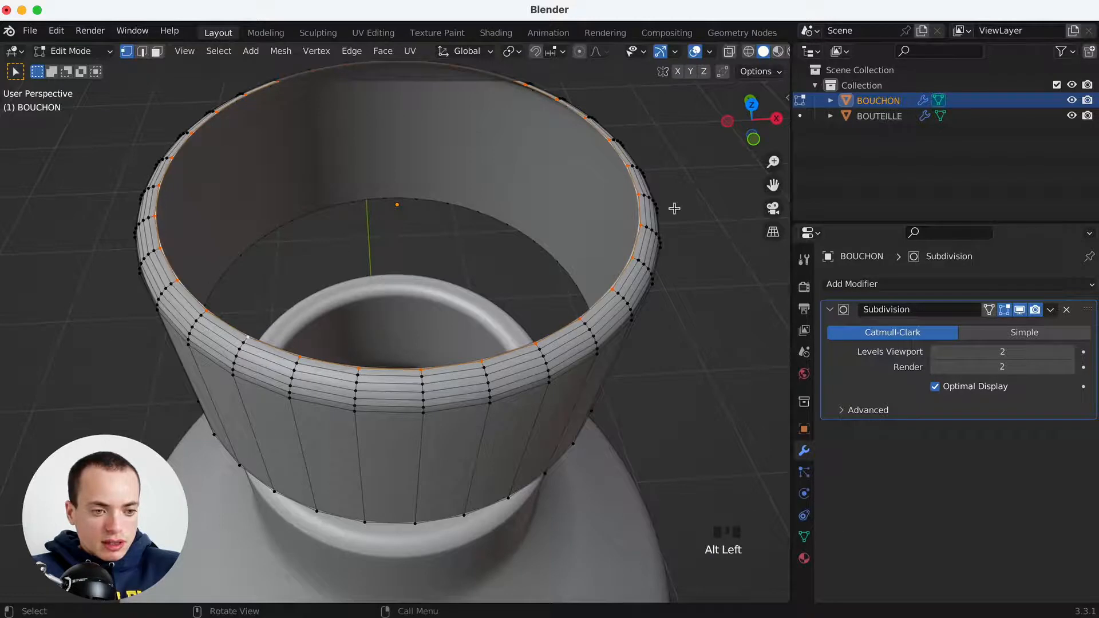
key("f")
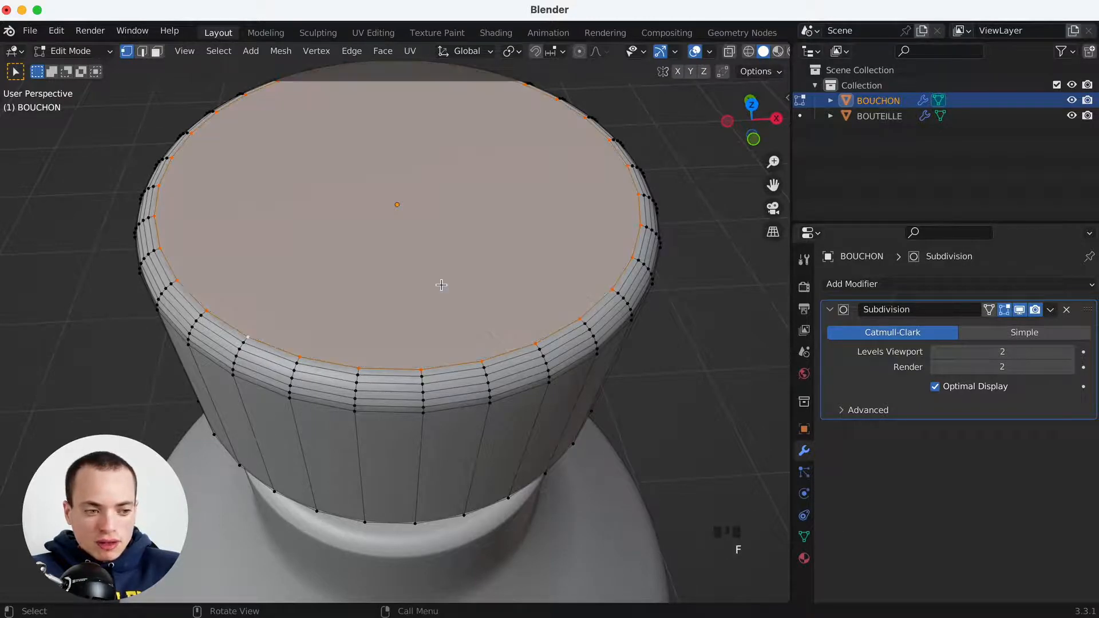
scroll(683, 301, "down", 5)
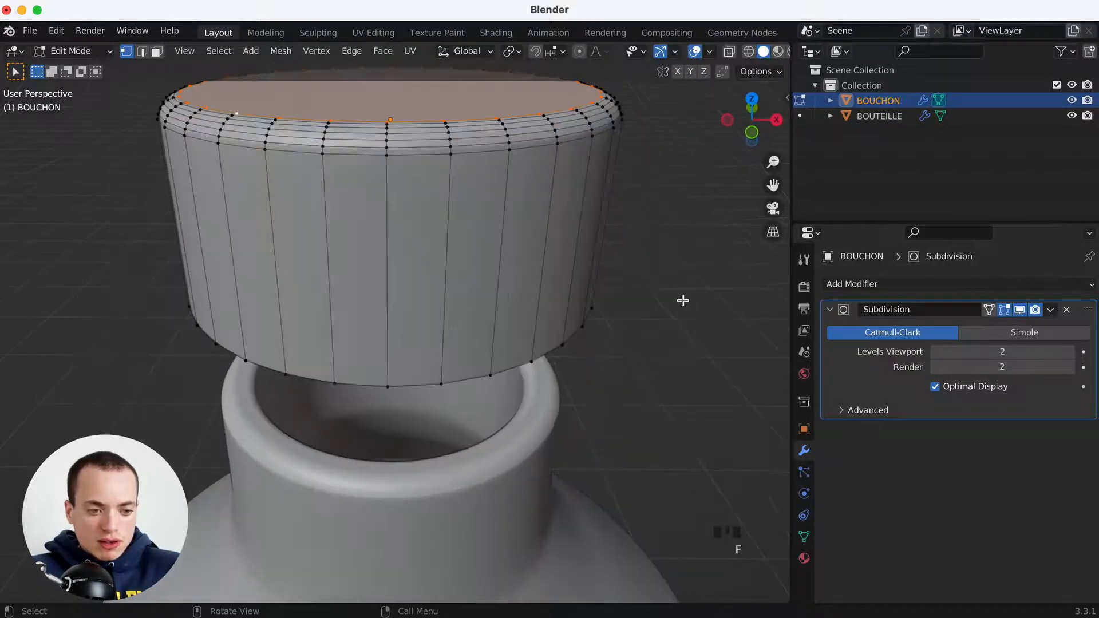
Return to Object Mode and add a Solidify modifier to BOUCHON with Even Thickness on and a thickness of -0.07 m
key("Tab")
scroll(630, 344, "down", 5)
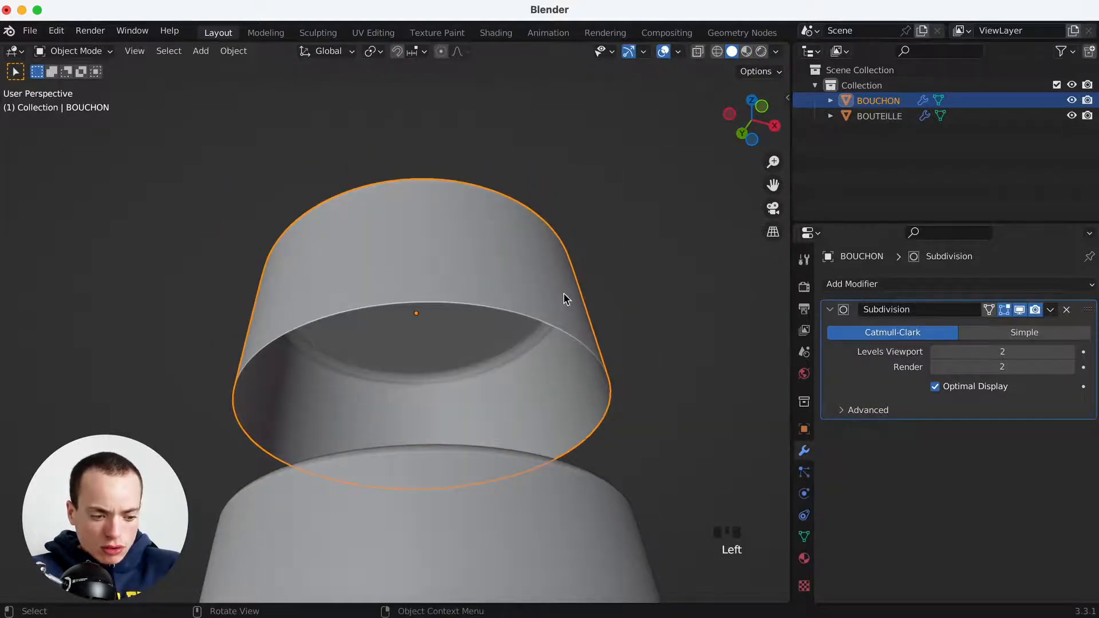
left_click(831, 309)
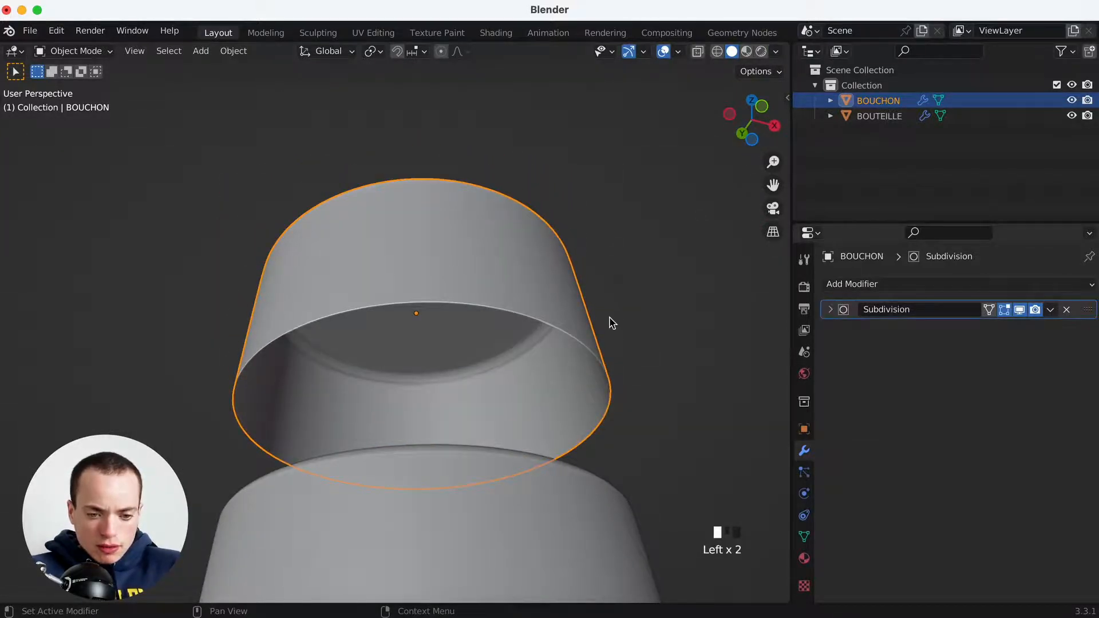
left_click(850, 285)
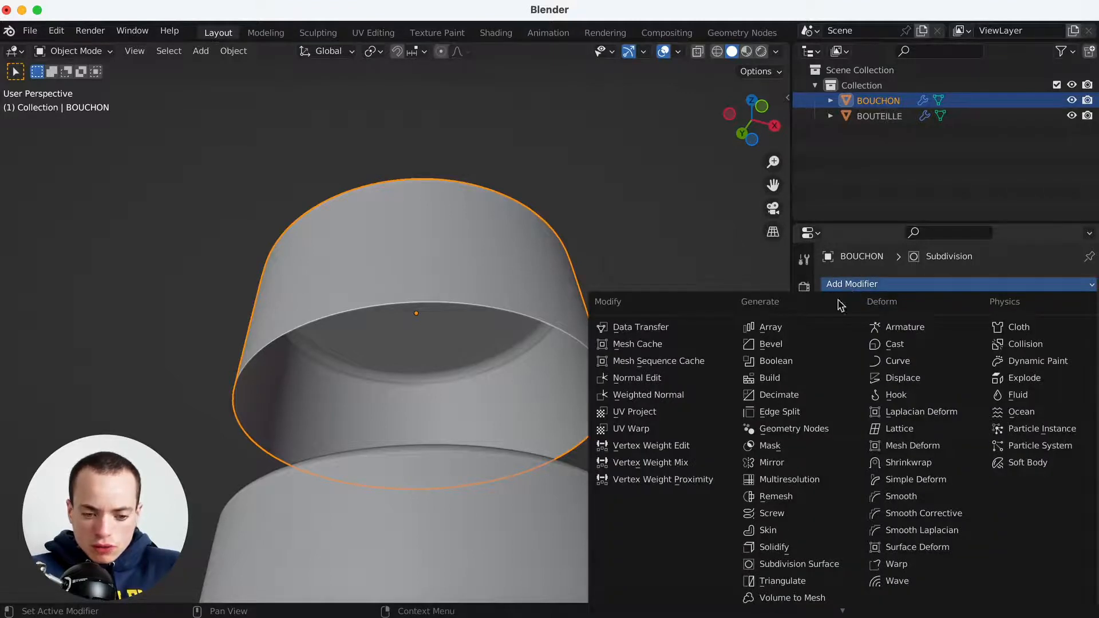
left_click(774, 548)
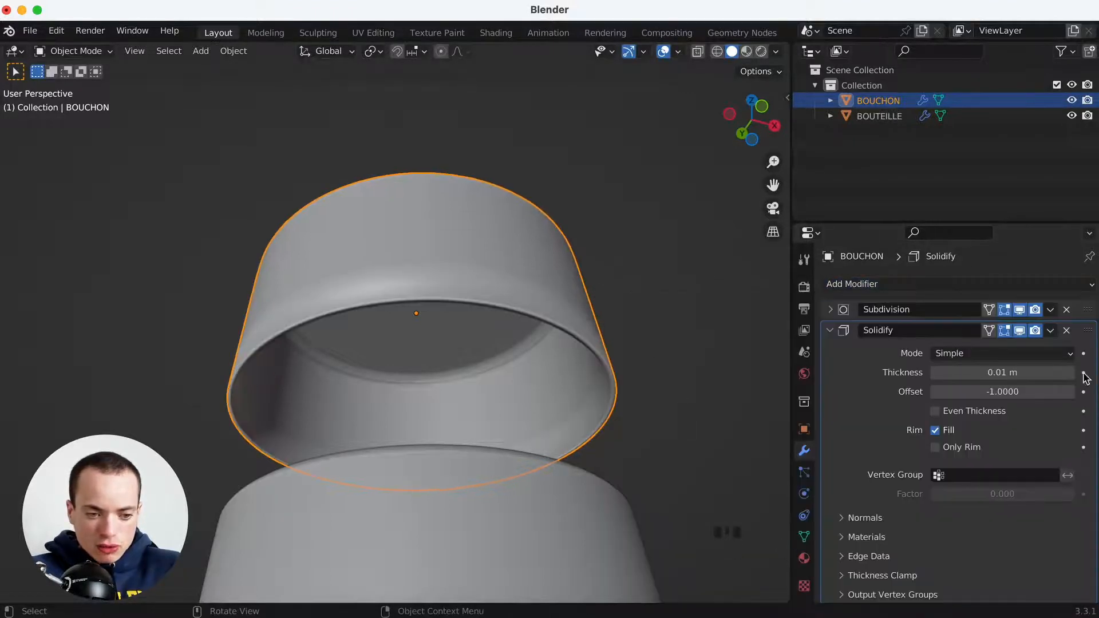
left_click(938, 413)
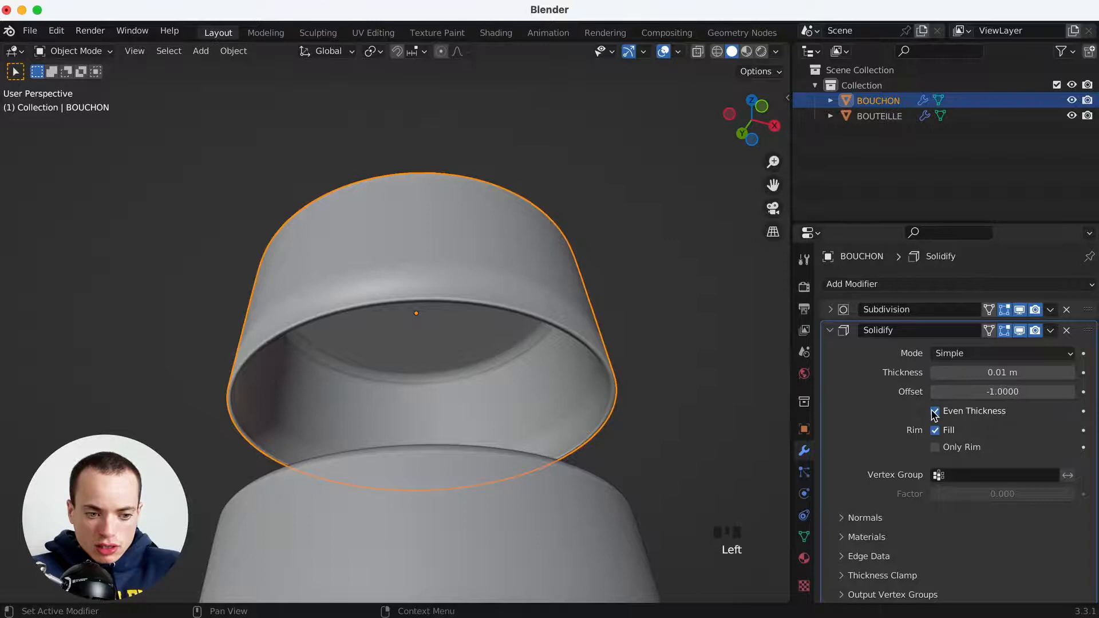
left_click(982, 395)
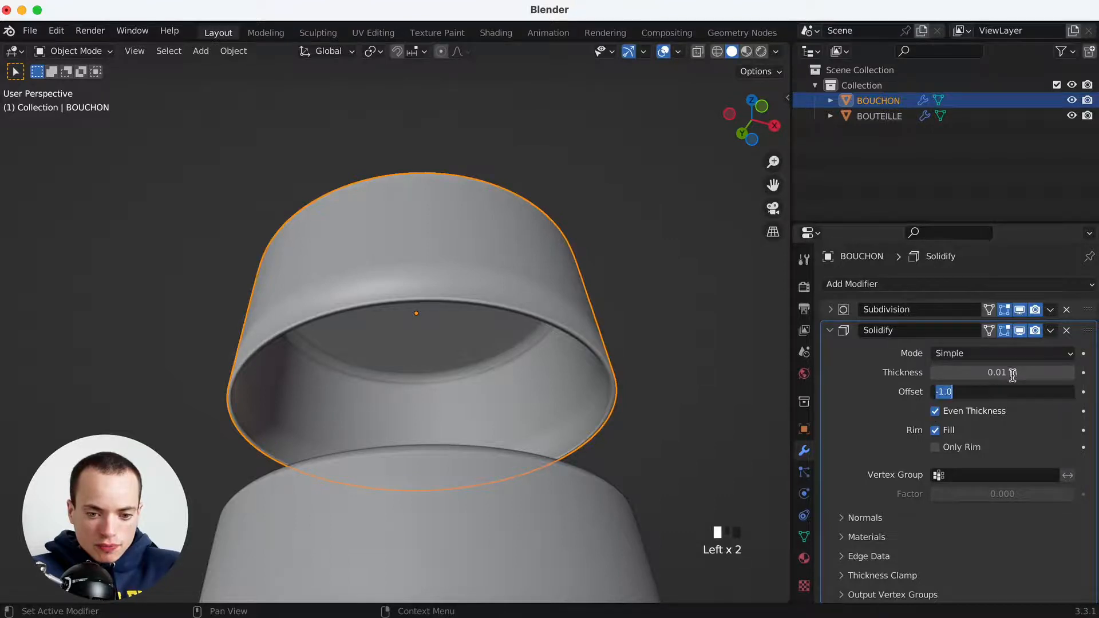
left_click_drag(1013, 375, 985, 375)
middle_click_drag(572, 279, 534, 248)
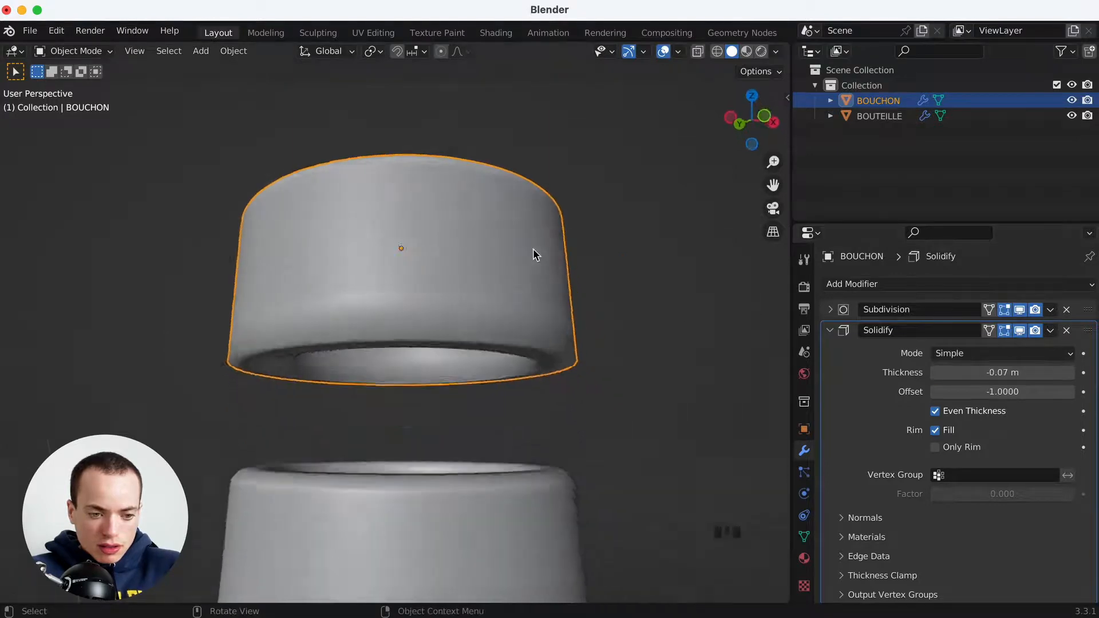
Apply smooth shading to the cap
scroll(533, 249, "up", 5)
scroll(532, 248, "up", 3, "super")
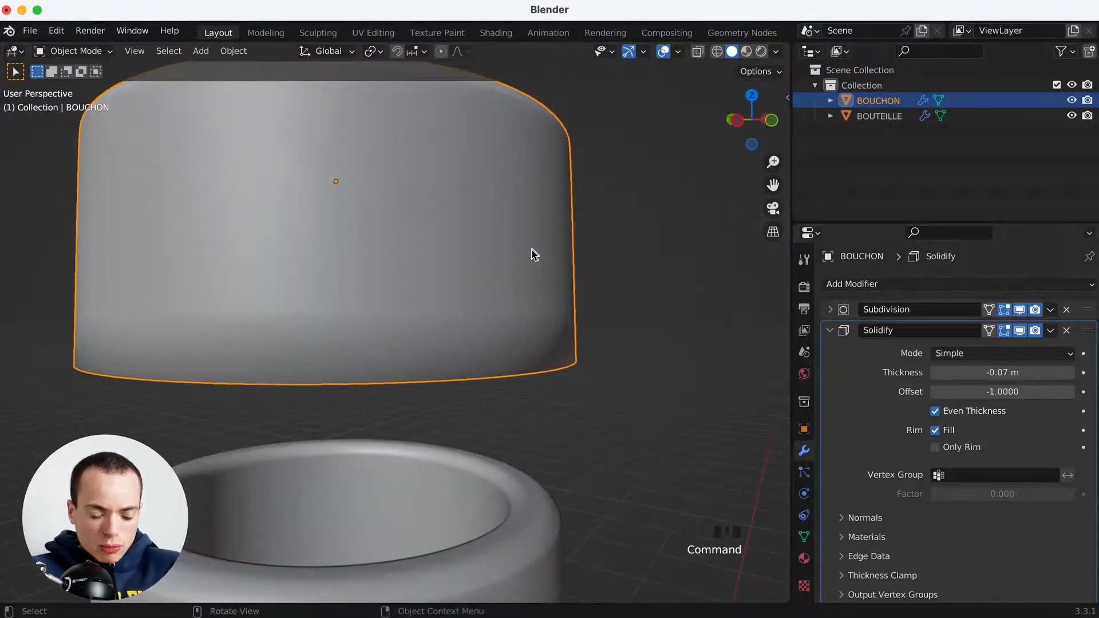
right_click(433, 248)
left_click(372, 201)
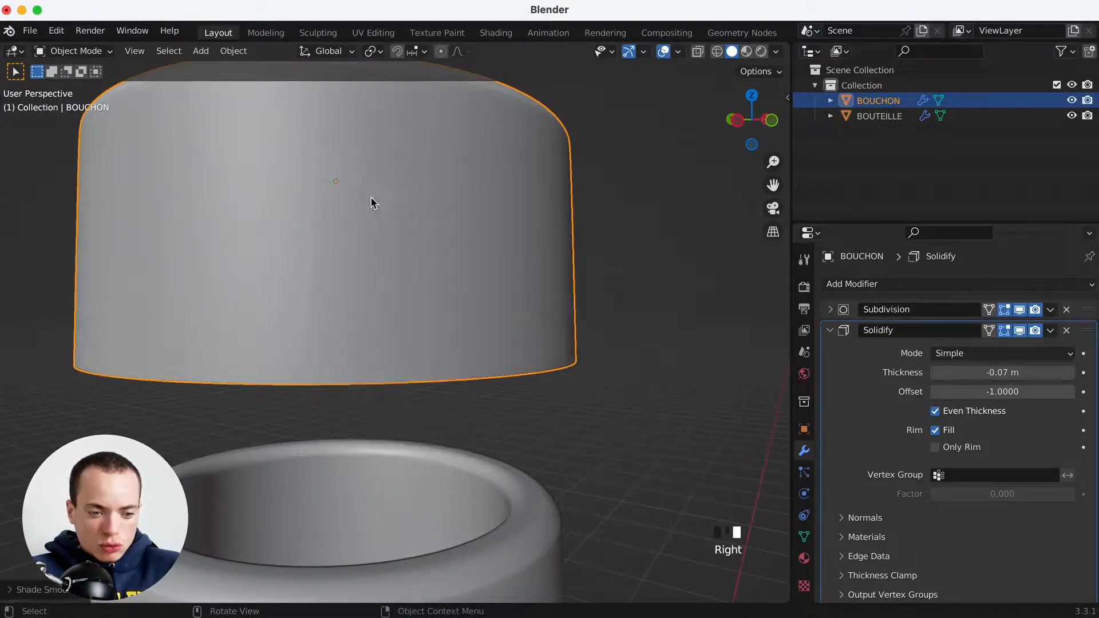
In front view with X-ray on, scale the cap up and move it down along Z over the bottle's neck
scroll(535, 260, "down", 5)
key("KP_1")
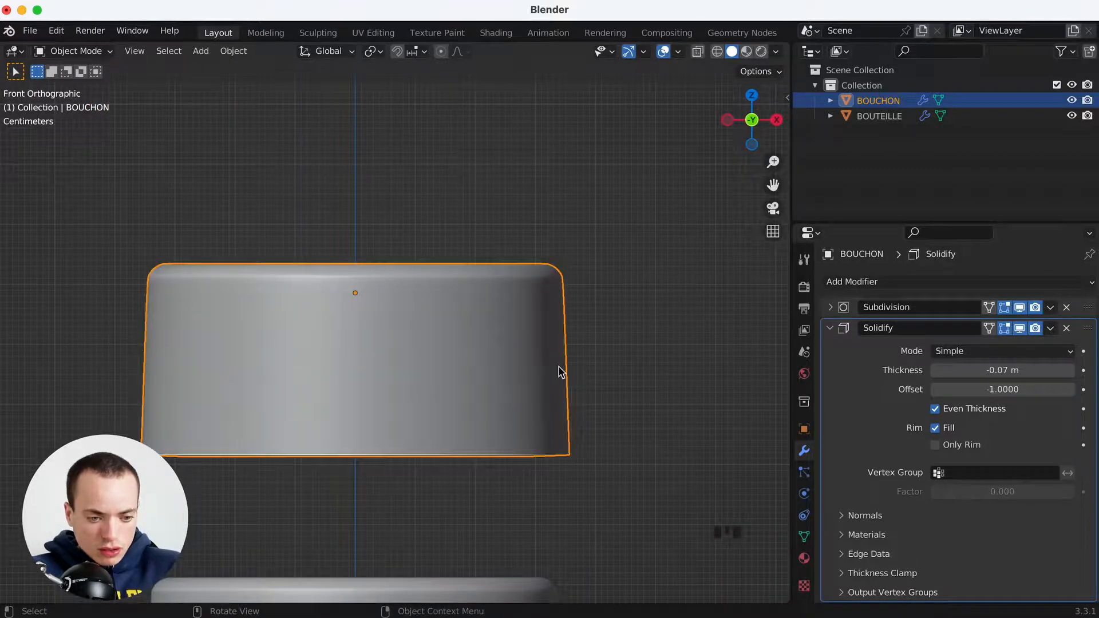
key("alt+z")
scroll(558, 373, "down", 5)
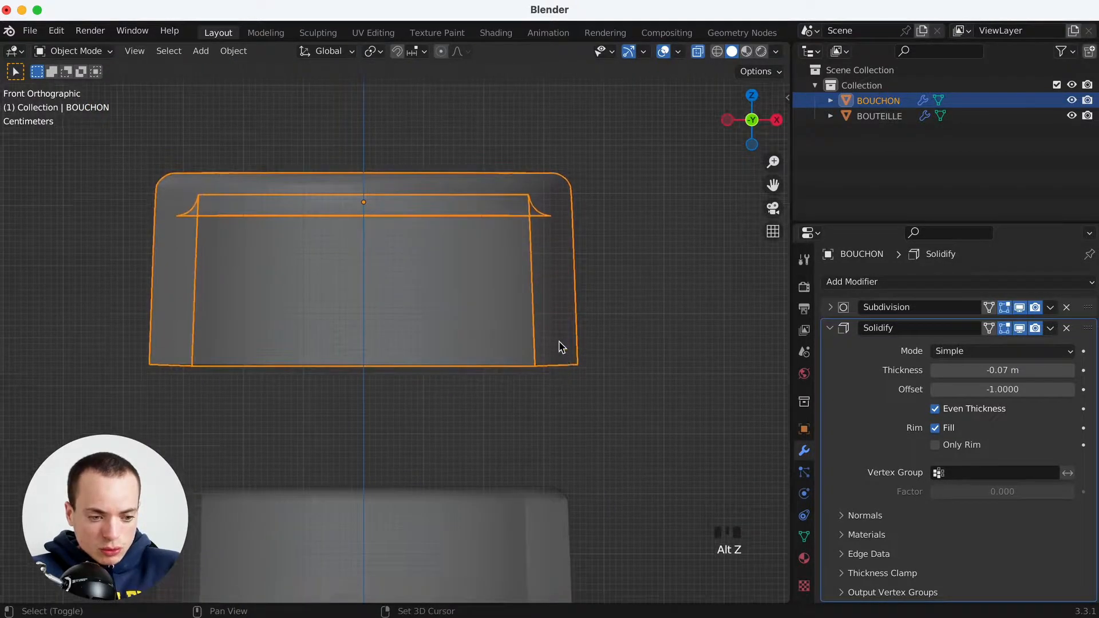
key("s")
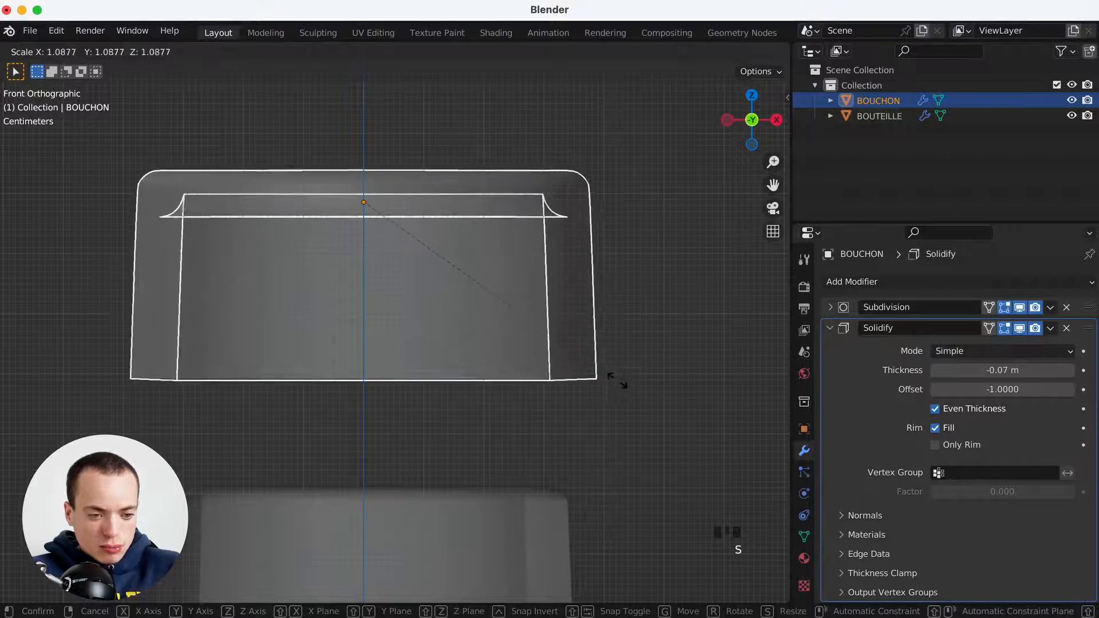
left_click(649, 399)
key("g")
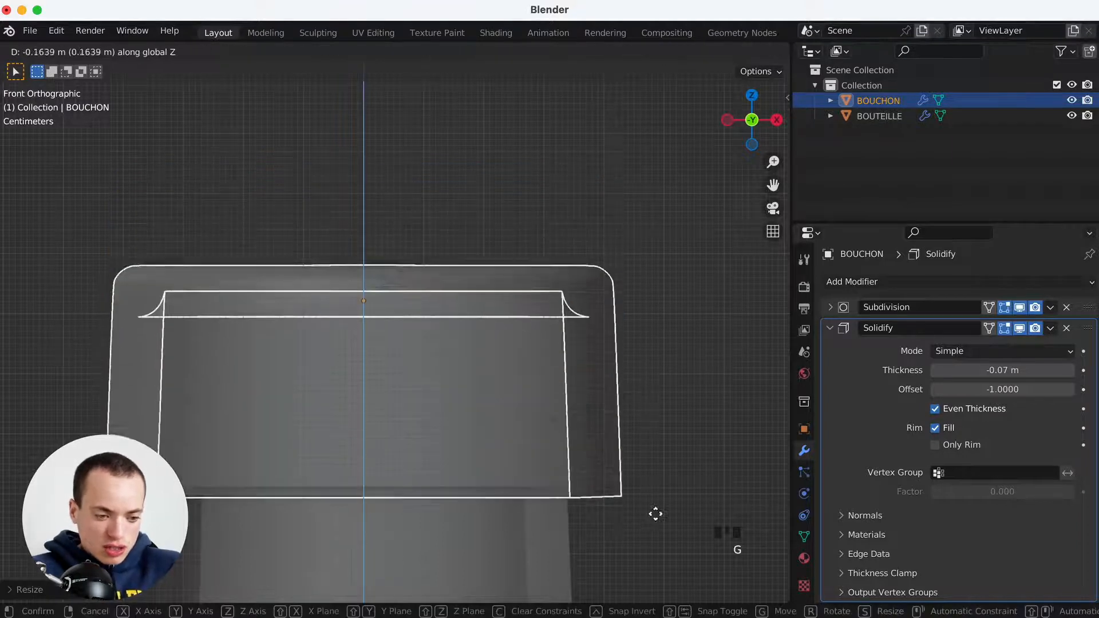
left_click(664, 89)
Lower the cap about 0.11 m further along Z, scale it by about 1.06 and turn X-ray off
scroll(601, 309, "down", 5)
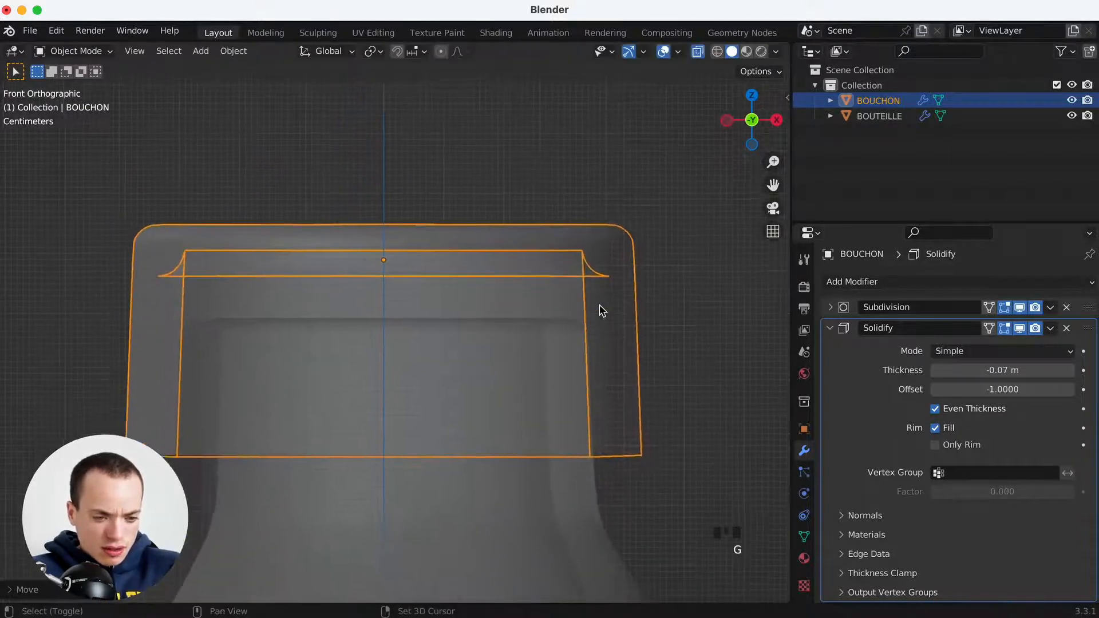
key("g")
key("z")
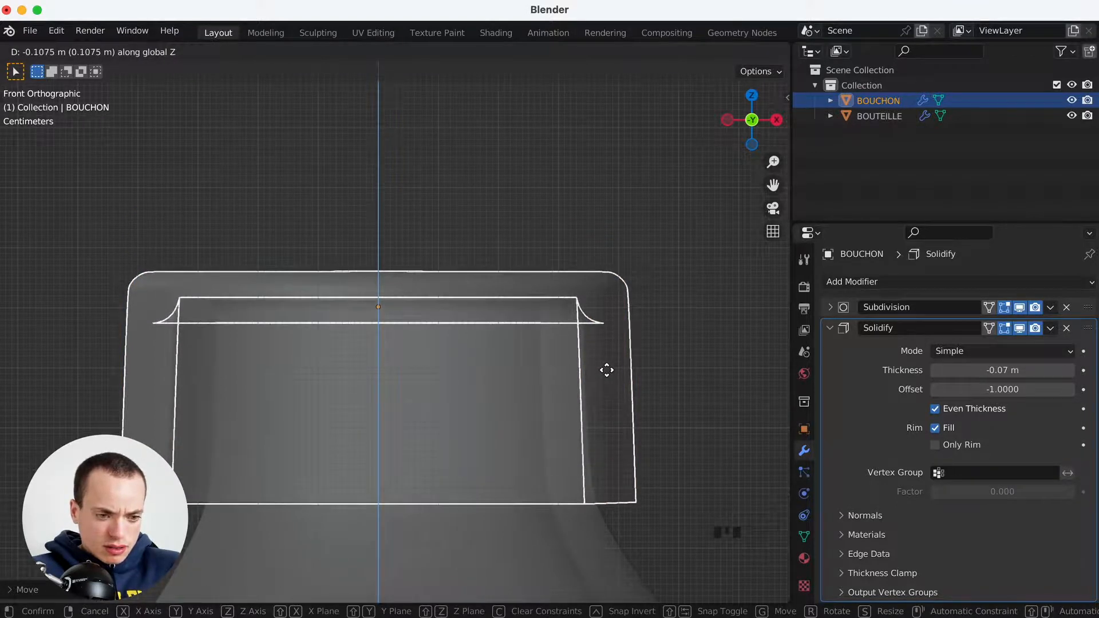
key("s")
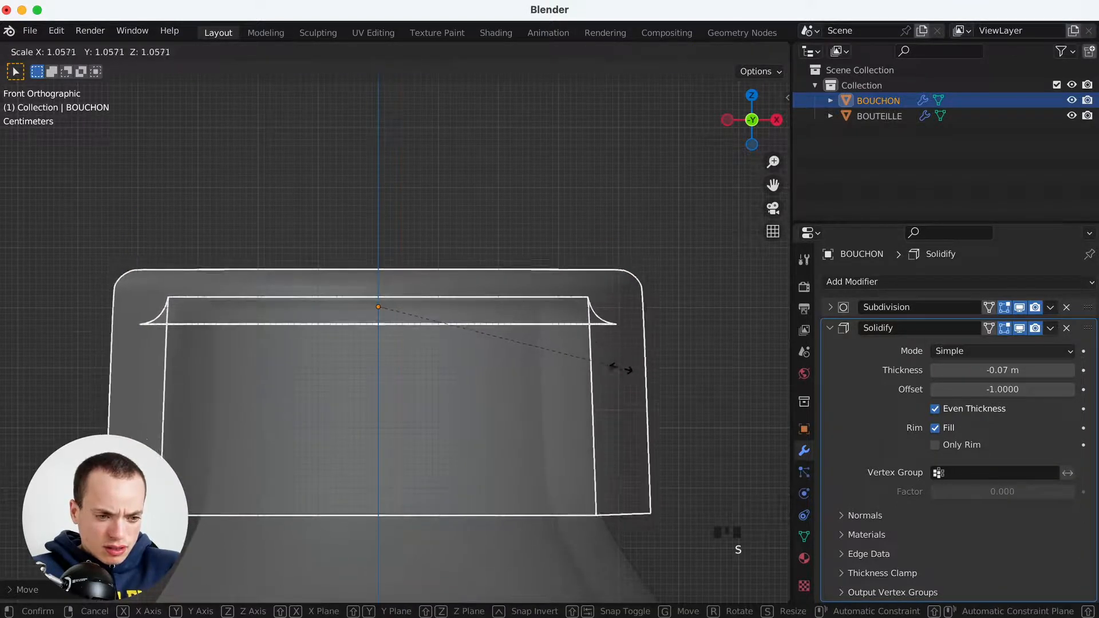
left_click(622, 373)
scroll(609, 327, "up", 5)
scroll(609, 327, "down", 5)
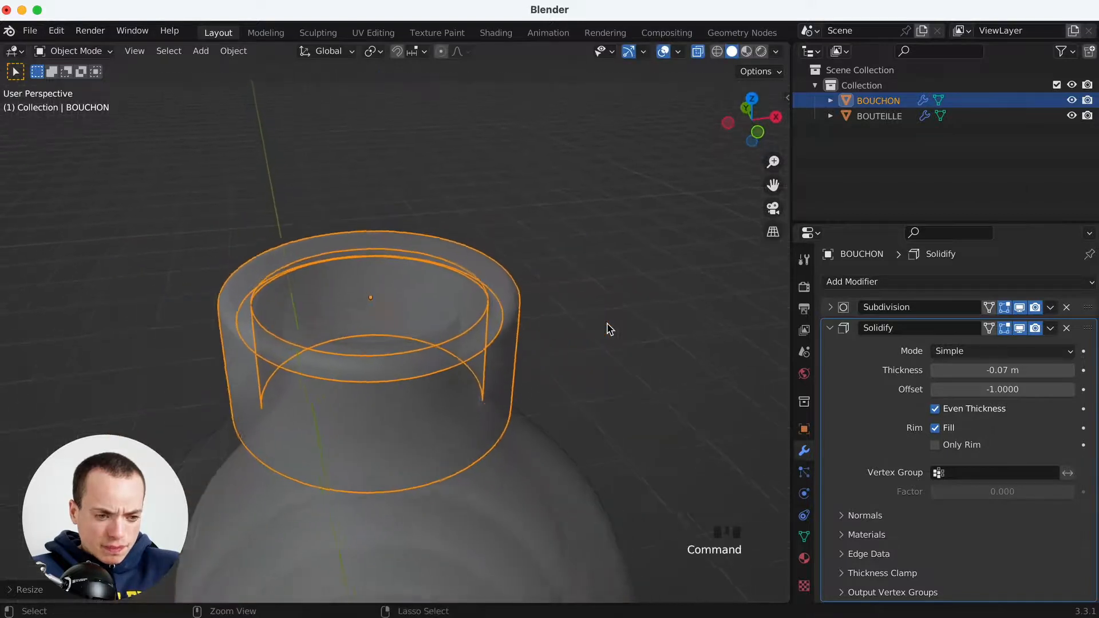
key("alt+z")
scroll(609, 327, "down", 5)
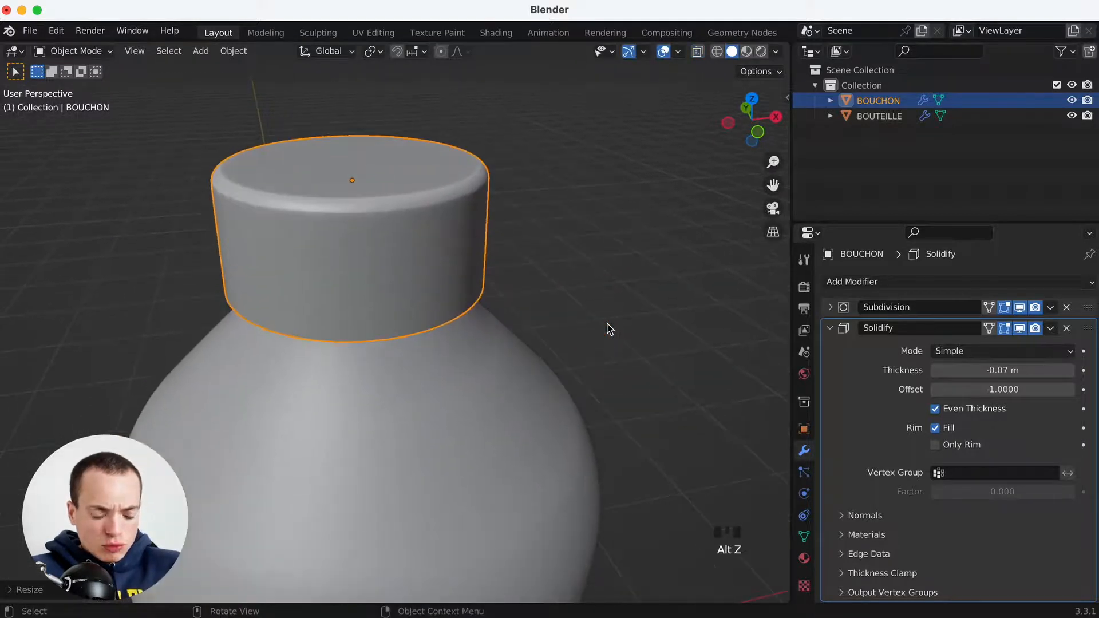
Add a Bevel modifier to BOUCHON with an amount of 0.01 m and 3 segments
scroll(608, 327, "up", 3)
scroll(609, 328, "down", 5, "super")
scroll(609, 328, "up", 4)
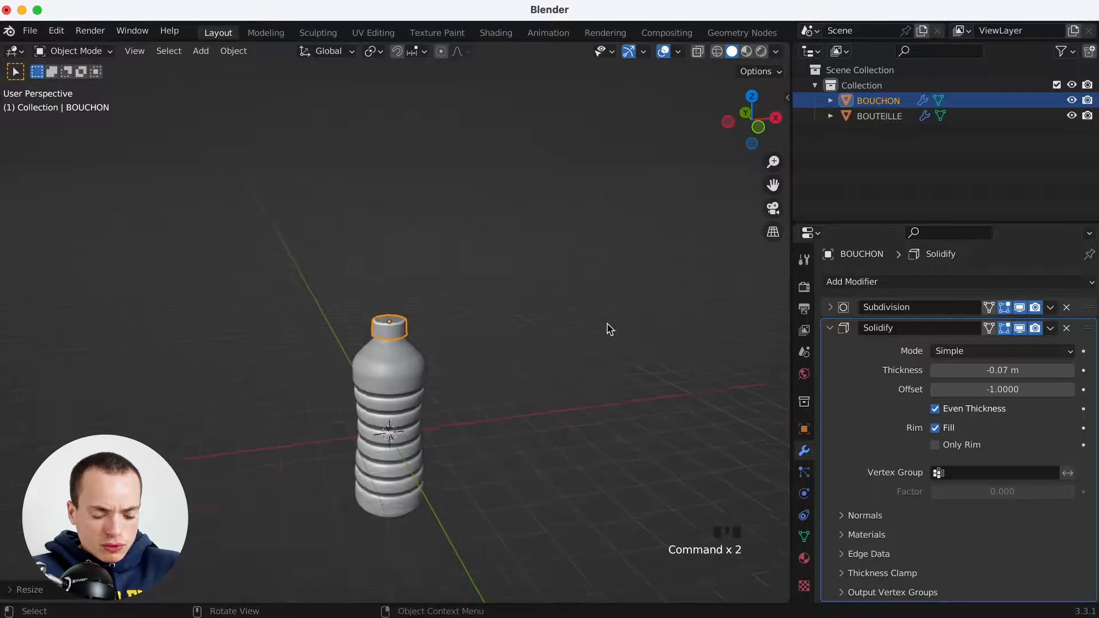
scroll(609, 327, "up", 8, "super")
scroll(609, 329, "up", 2, "super")
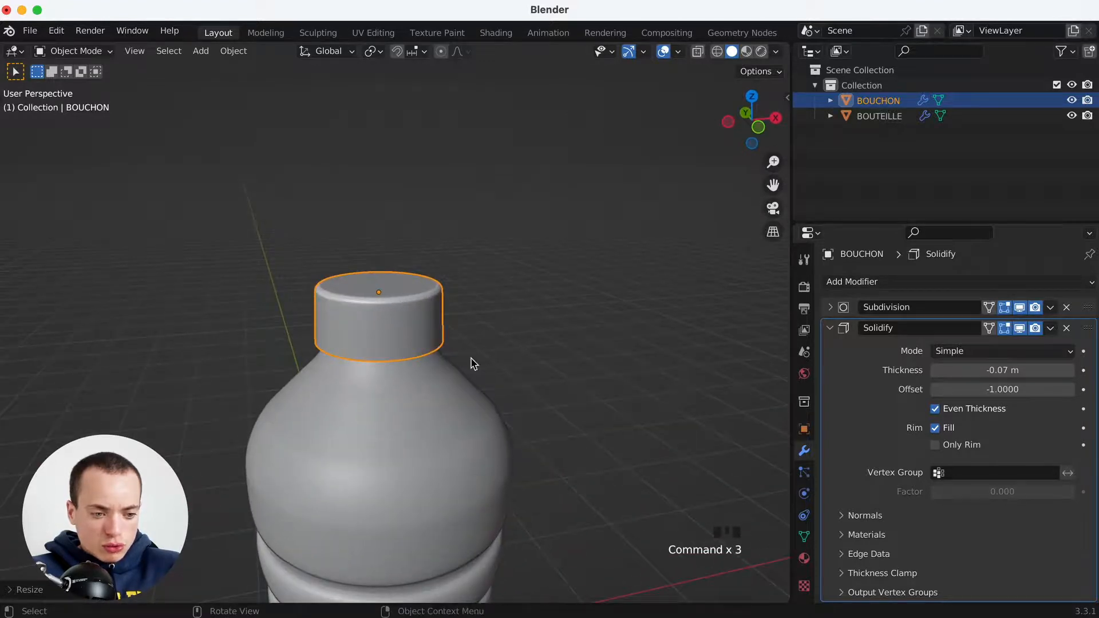
left_click(830, 330)
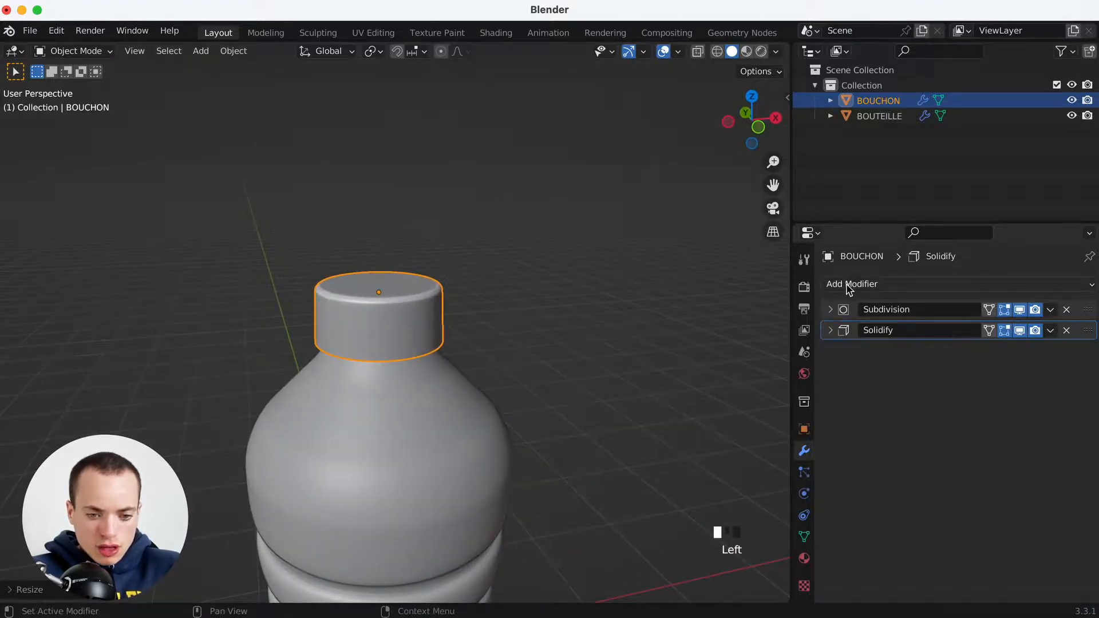
left_click(383, 465)
left_click(405, 321)
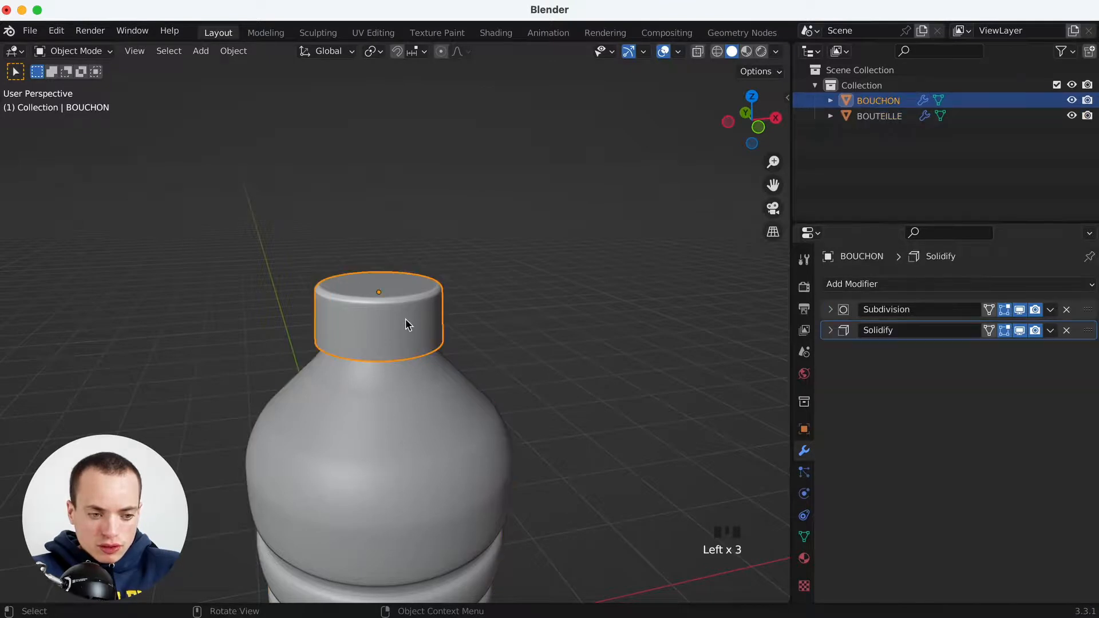
left_click(862, 285)
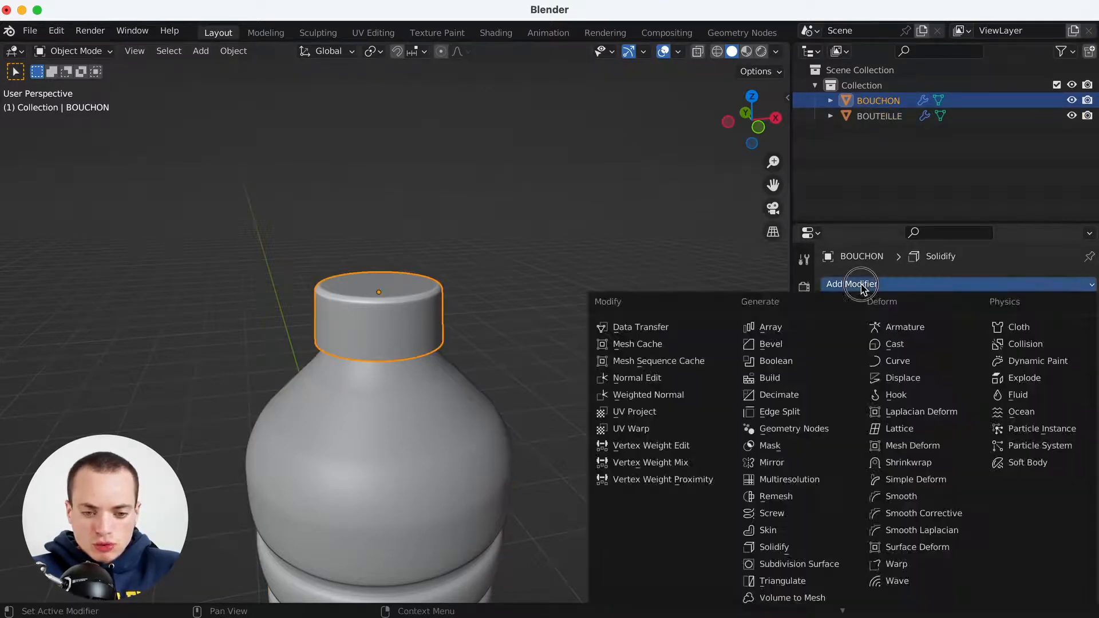
left_click(785, 344)
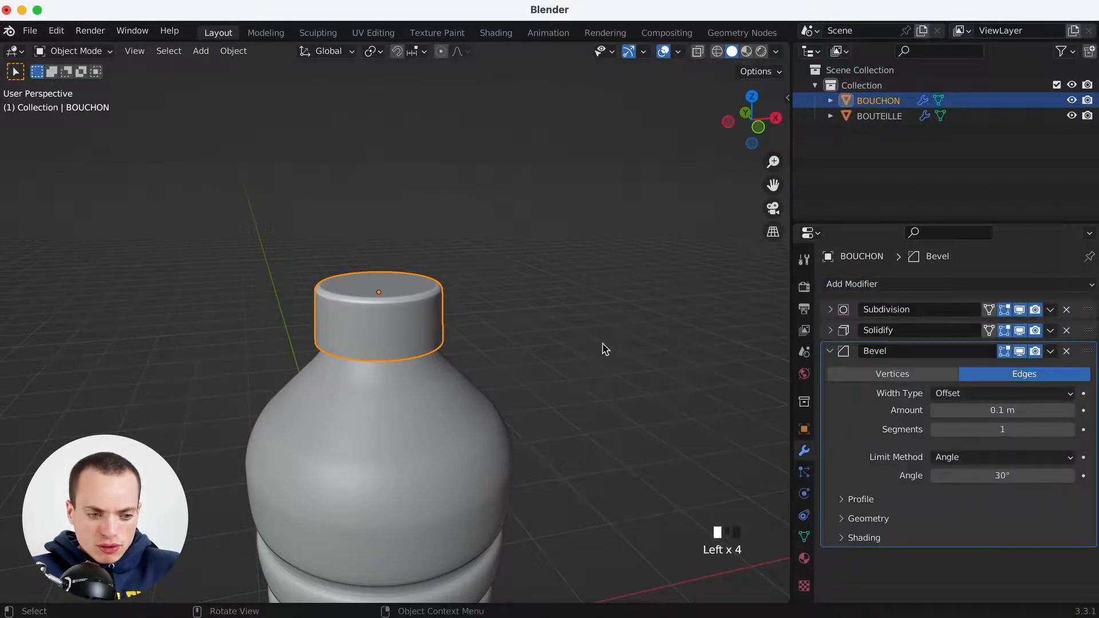
left_click_drag(1047, 409, 1041, 407)
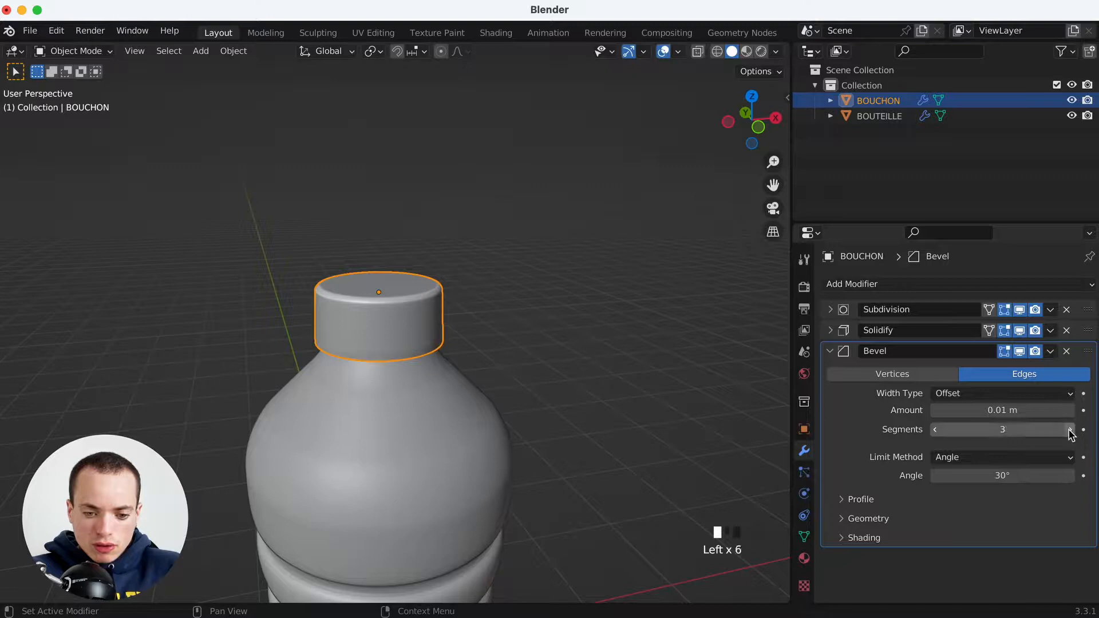
Add a Bevel modifier to BOUTEILLE with an amount of 0.01 m and 4 segments
scroll(553, 454, "down", 5, "shift")
left_click(444, 363)
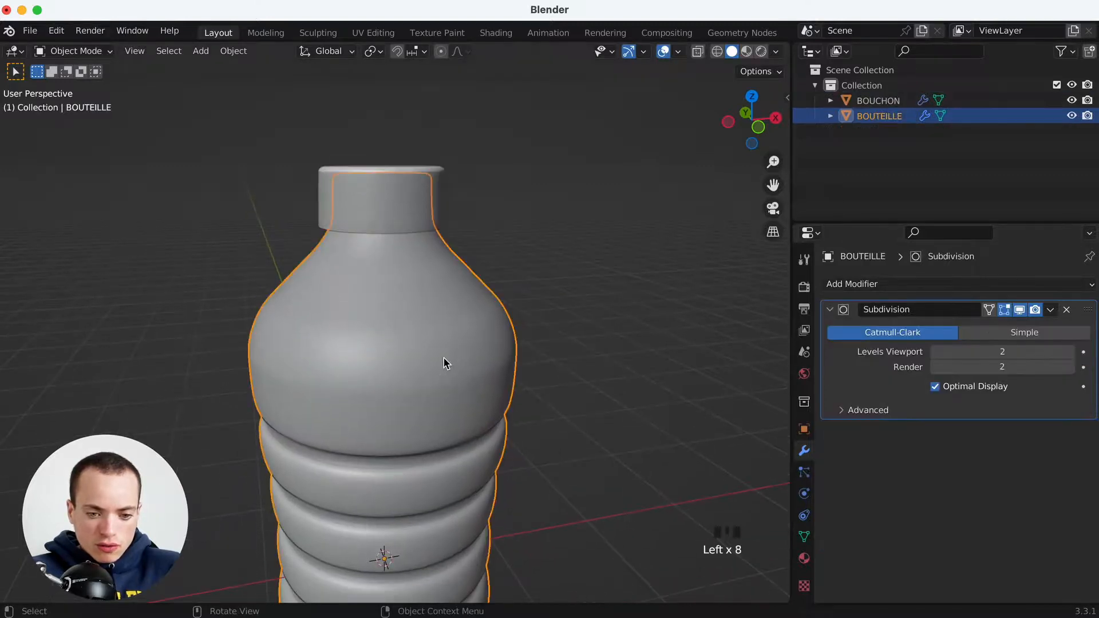
left_click(836, 285)
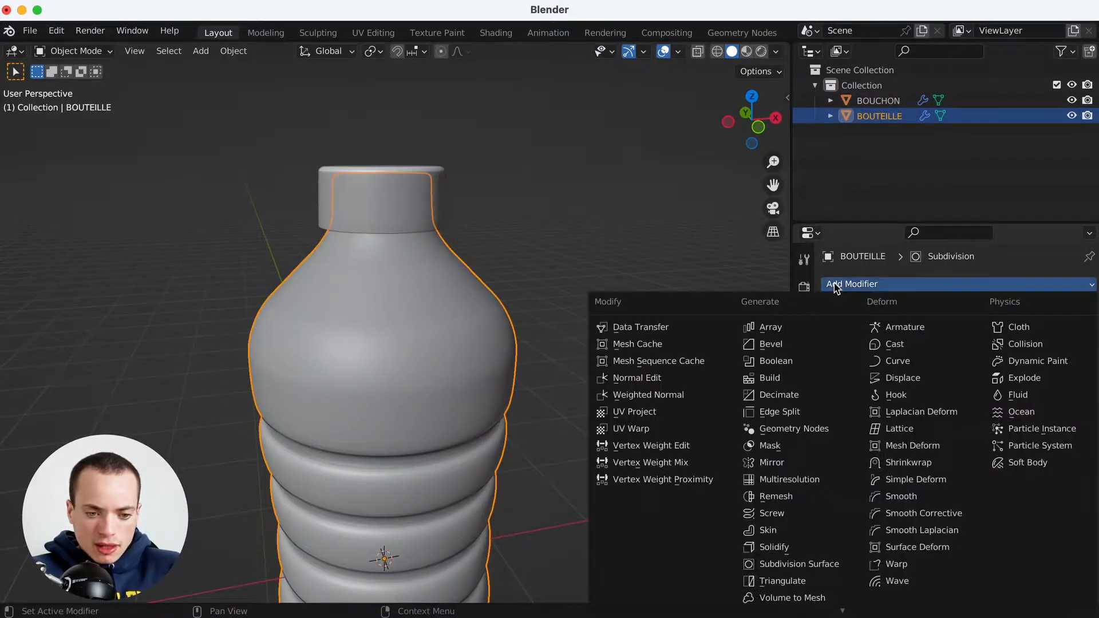
left_click(770, 346)
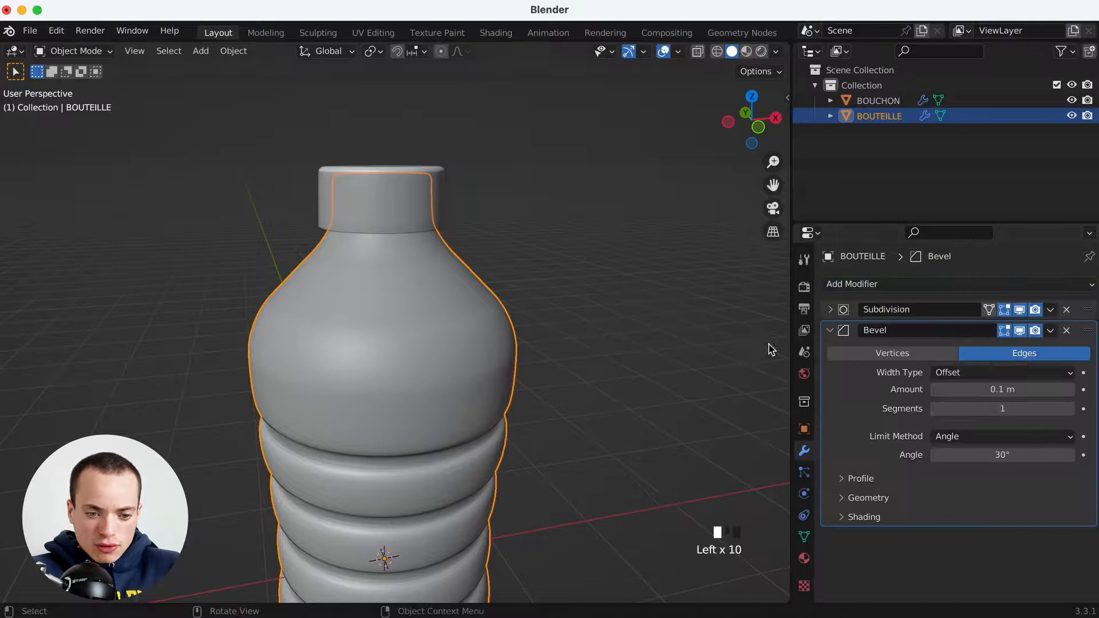
left_click_drag(1071, 391, 1056, 389)
left_click(1070, 409)
left_click(1070, 409)
left_click(1070, 410)
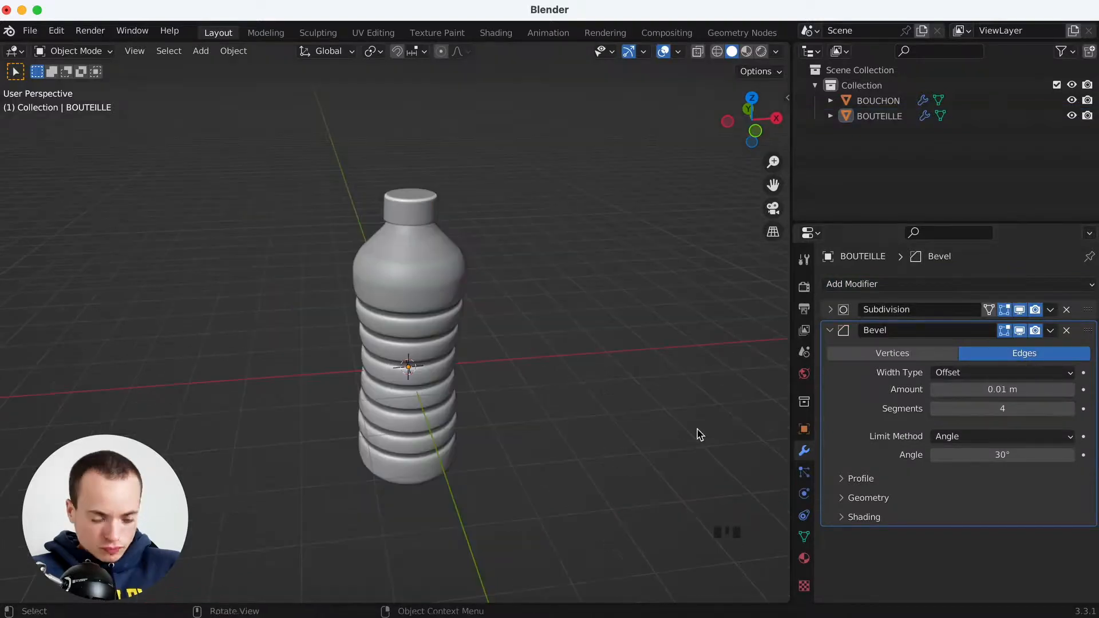
scroll(577, 338, "up", 2)
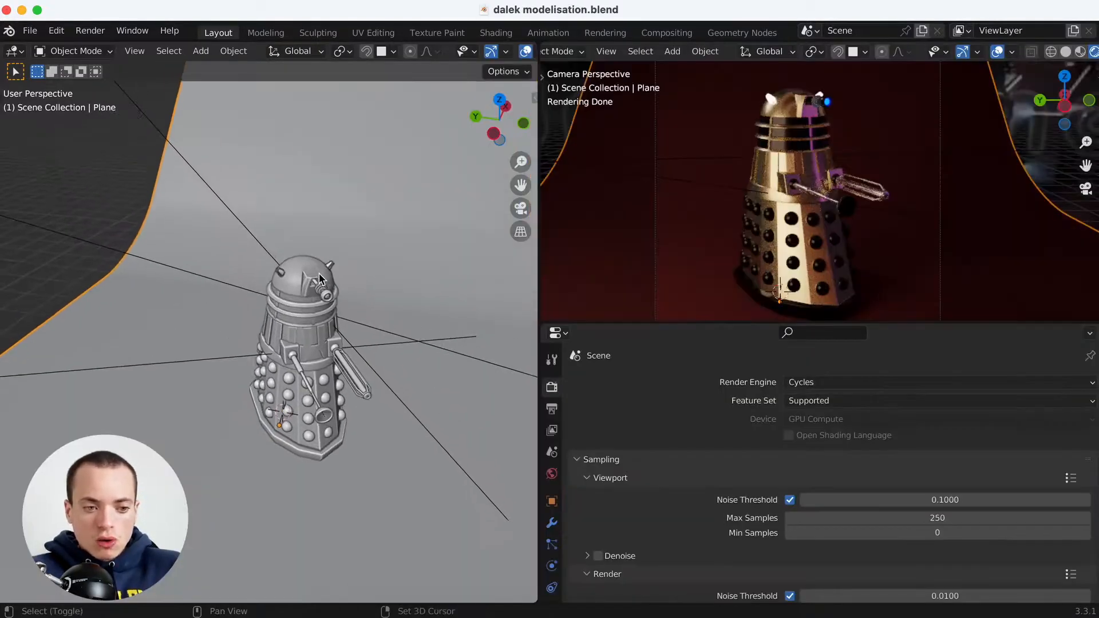
Examine the Dalek model in dalek modelisation.blend from several angles, including the ribbed middle section of its body
scroll(318, 273, "up", 5)
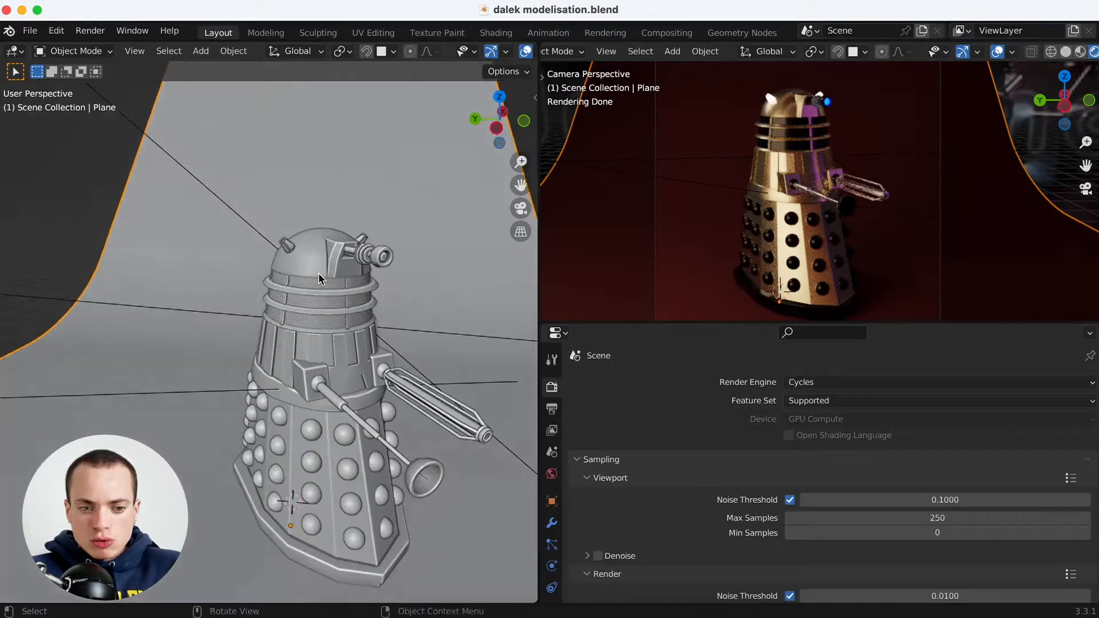
scroll(318, 277, "down", 3)
left_click(327, 327)
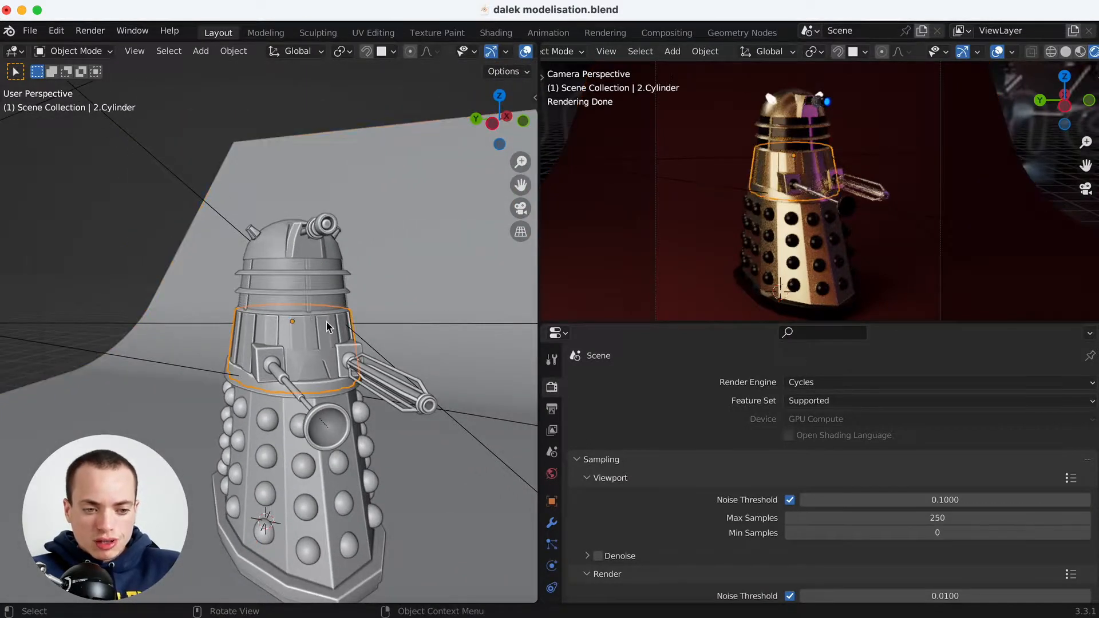
left_click(359, 308)
scroll(361, 303, "up", 5)
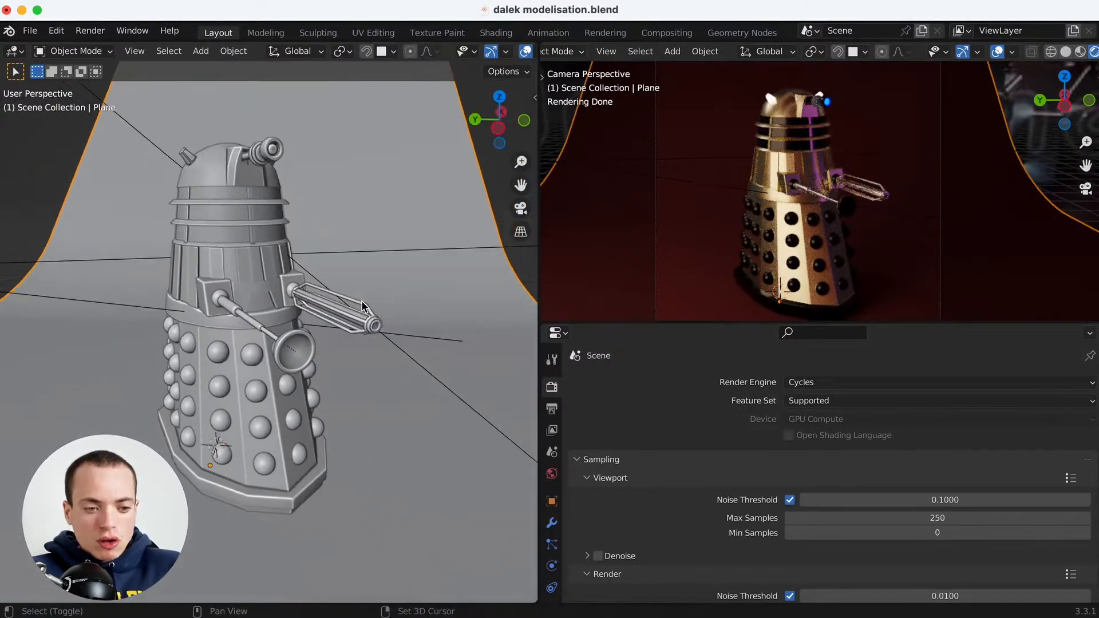
scroll(361, 307, "right", 5)
scroll(362, 307, "left", 5)
scroll(362, 307, "up", 3, "shift")
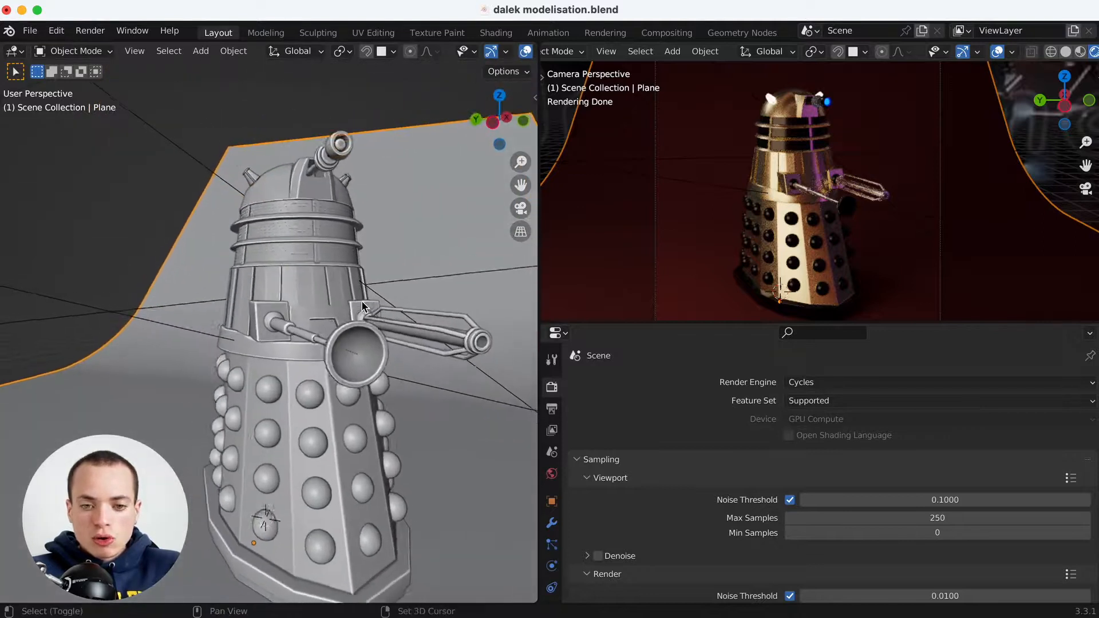
scroll(362, 308, "left", 5)
scroll(361, 307, "left", 5)
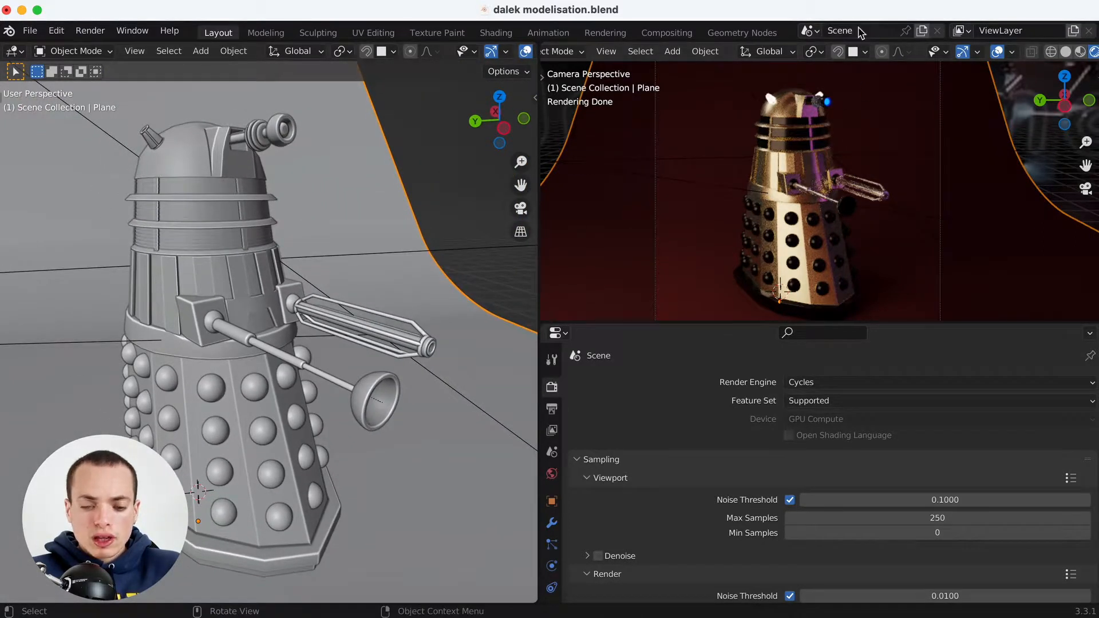
scroll(420, 241, "right", 5)
scroll(420, 240, "left", 5, "shift")
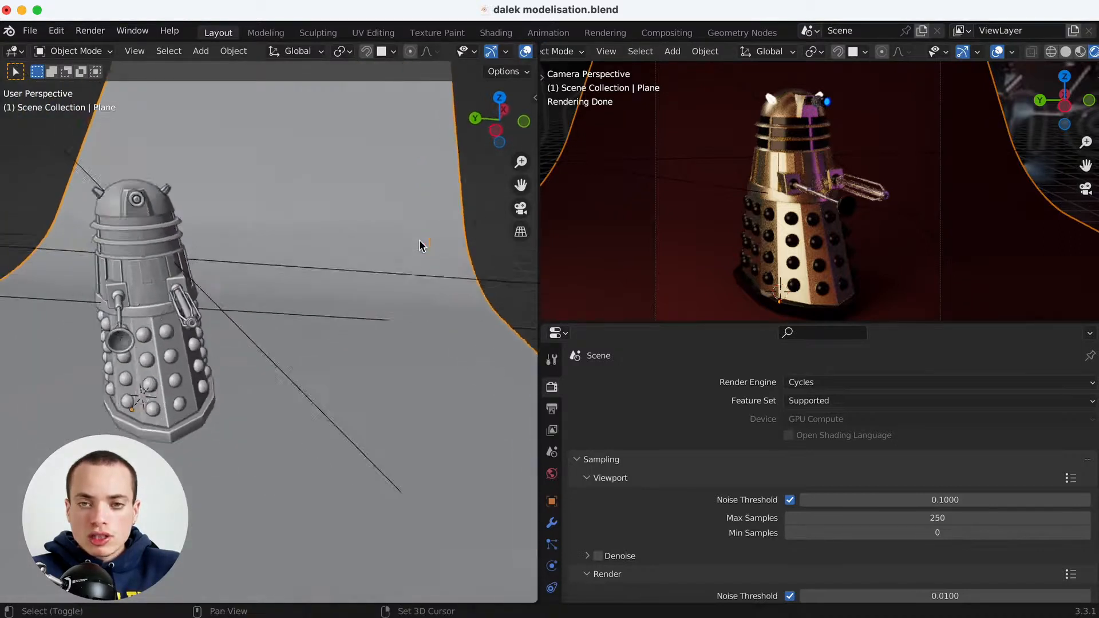
scroll(420, 241, "left", 5)
scroll(420, 241, "right", 4)
scroll(419, 247, "right", 2)
left_click(306, 242)
scroll(336, 240, "up", 6, "shift")
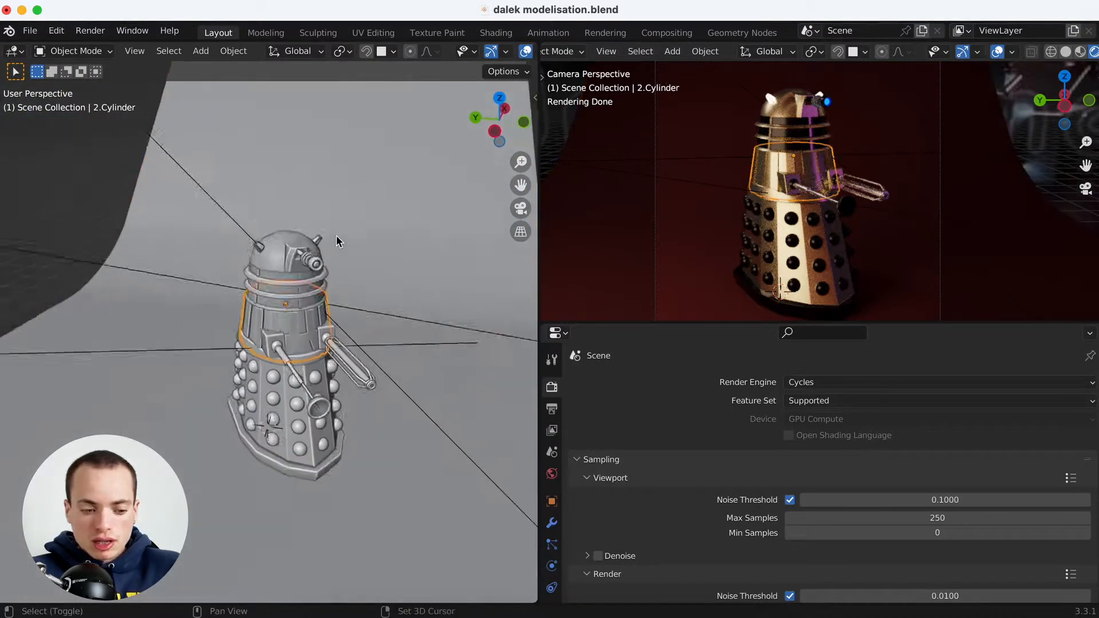
scroll(324, 301, "down", 3, "shift")
scroll(324, 300, "up", 5, "ctrl")
scroll(324, 299, "down", 5)
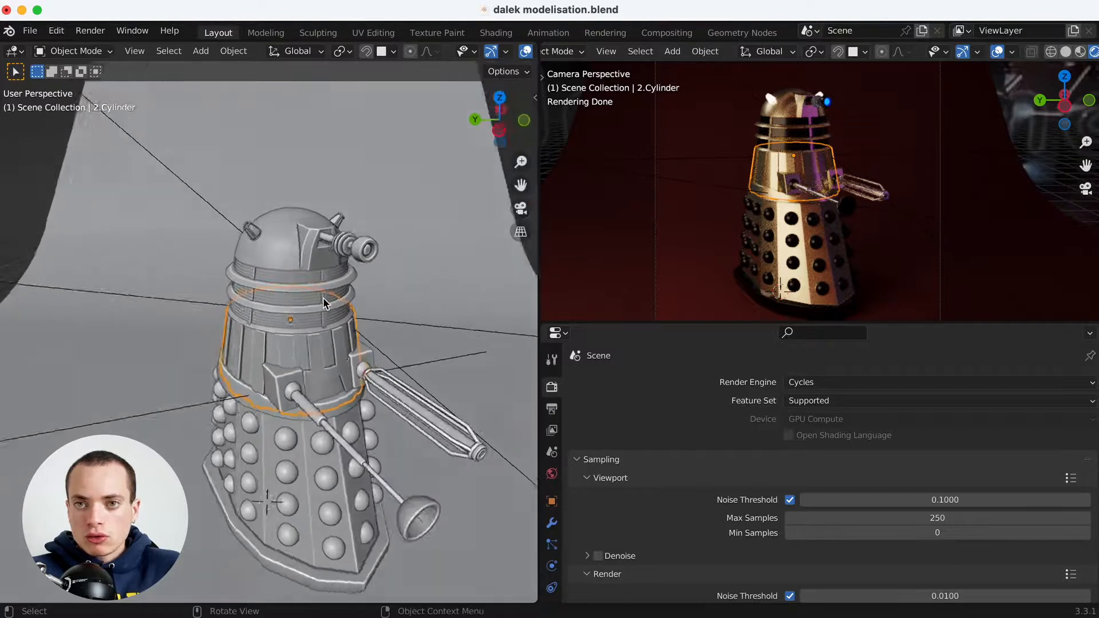
left_click(407, 344)
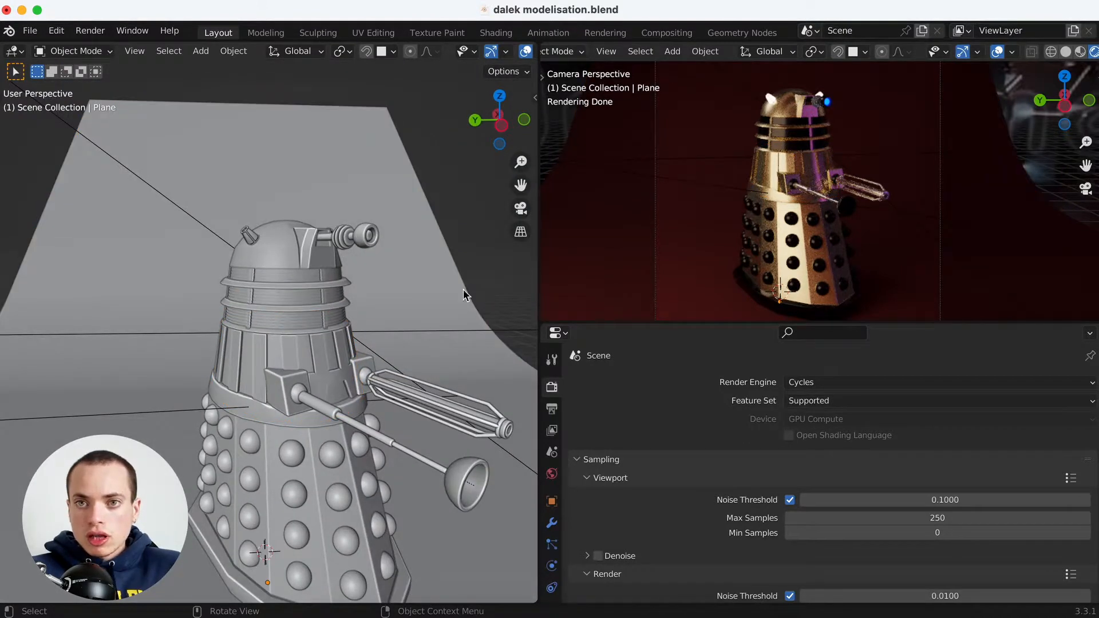
scroll(428, 363, "down", 5, "shift")
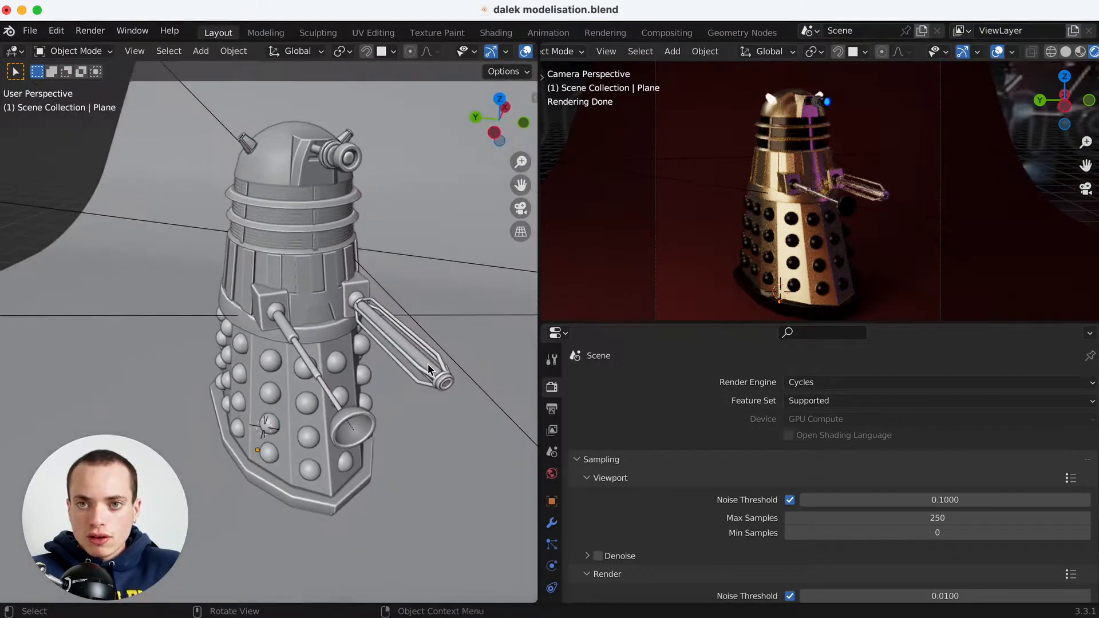